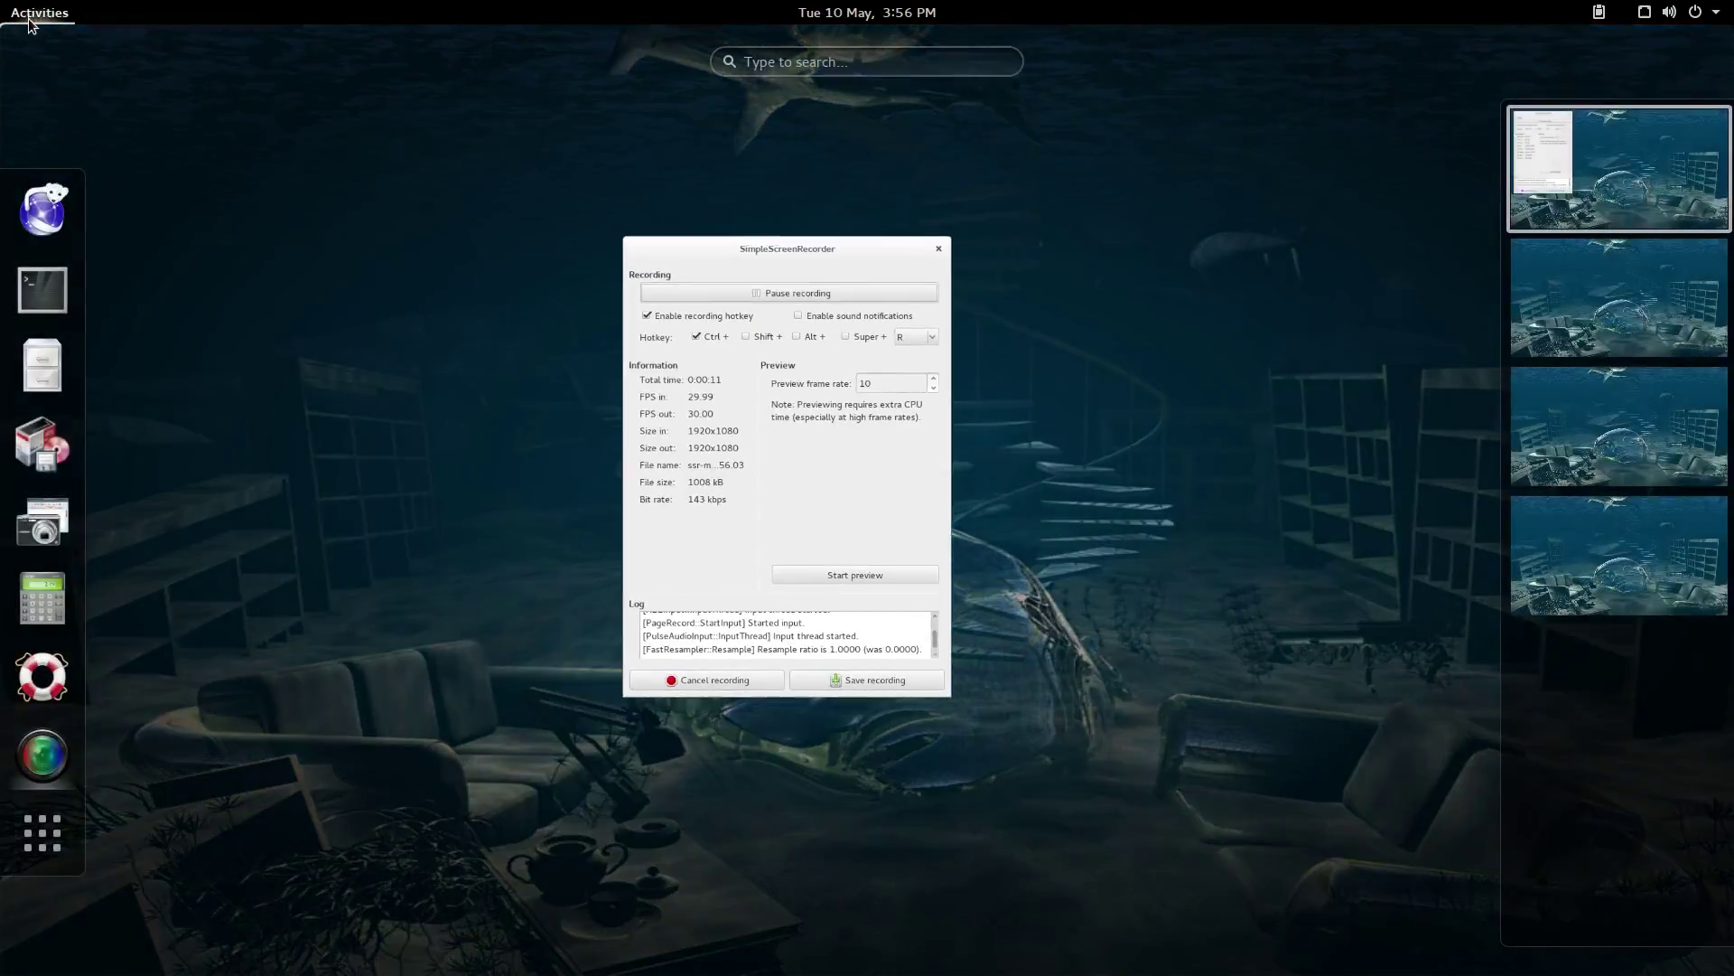
# Step: Switch to the empty second workspace and launch the Iceweasel web browser there
pyautogui.click(1579, 306)
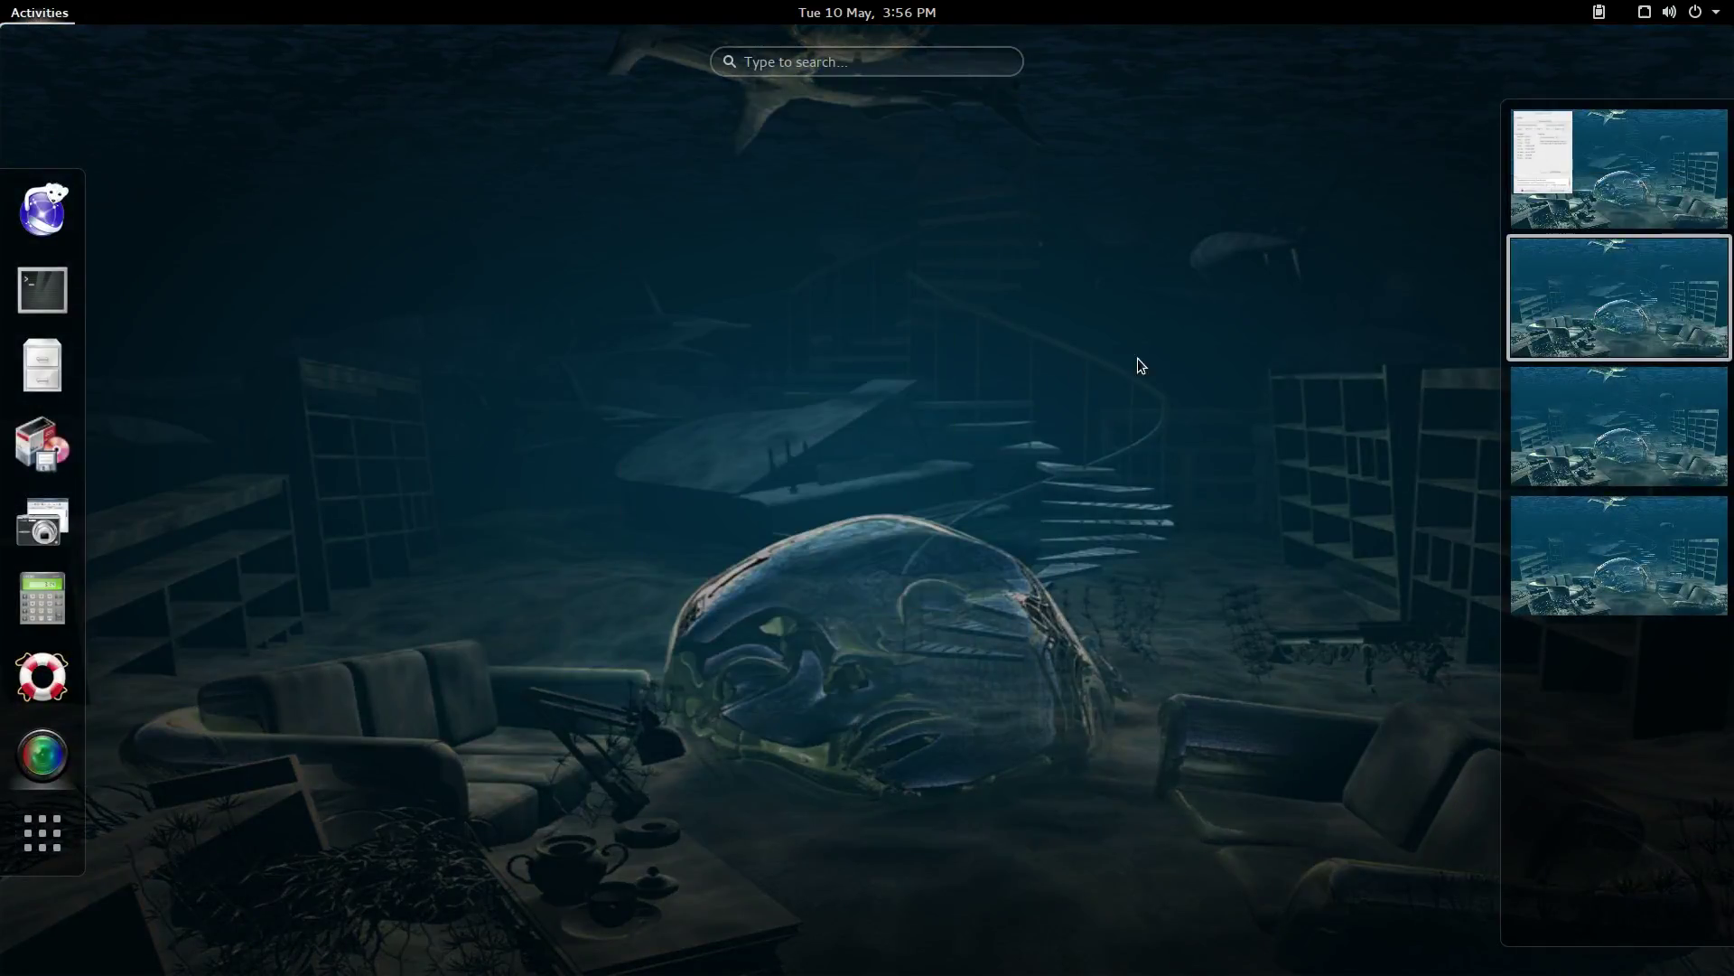
pyautogui.click(734, 346)
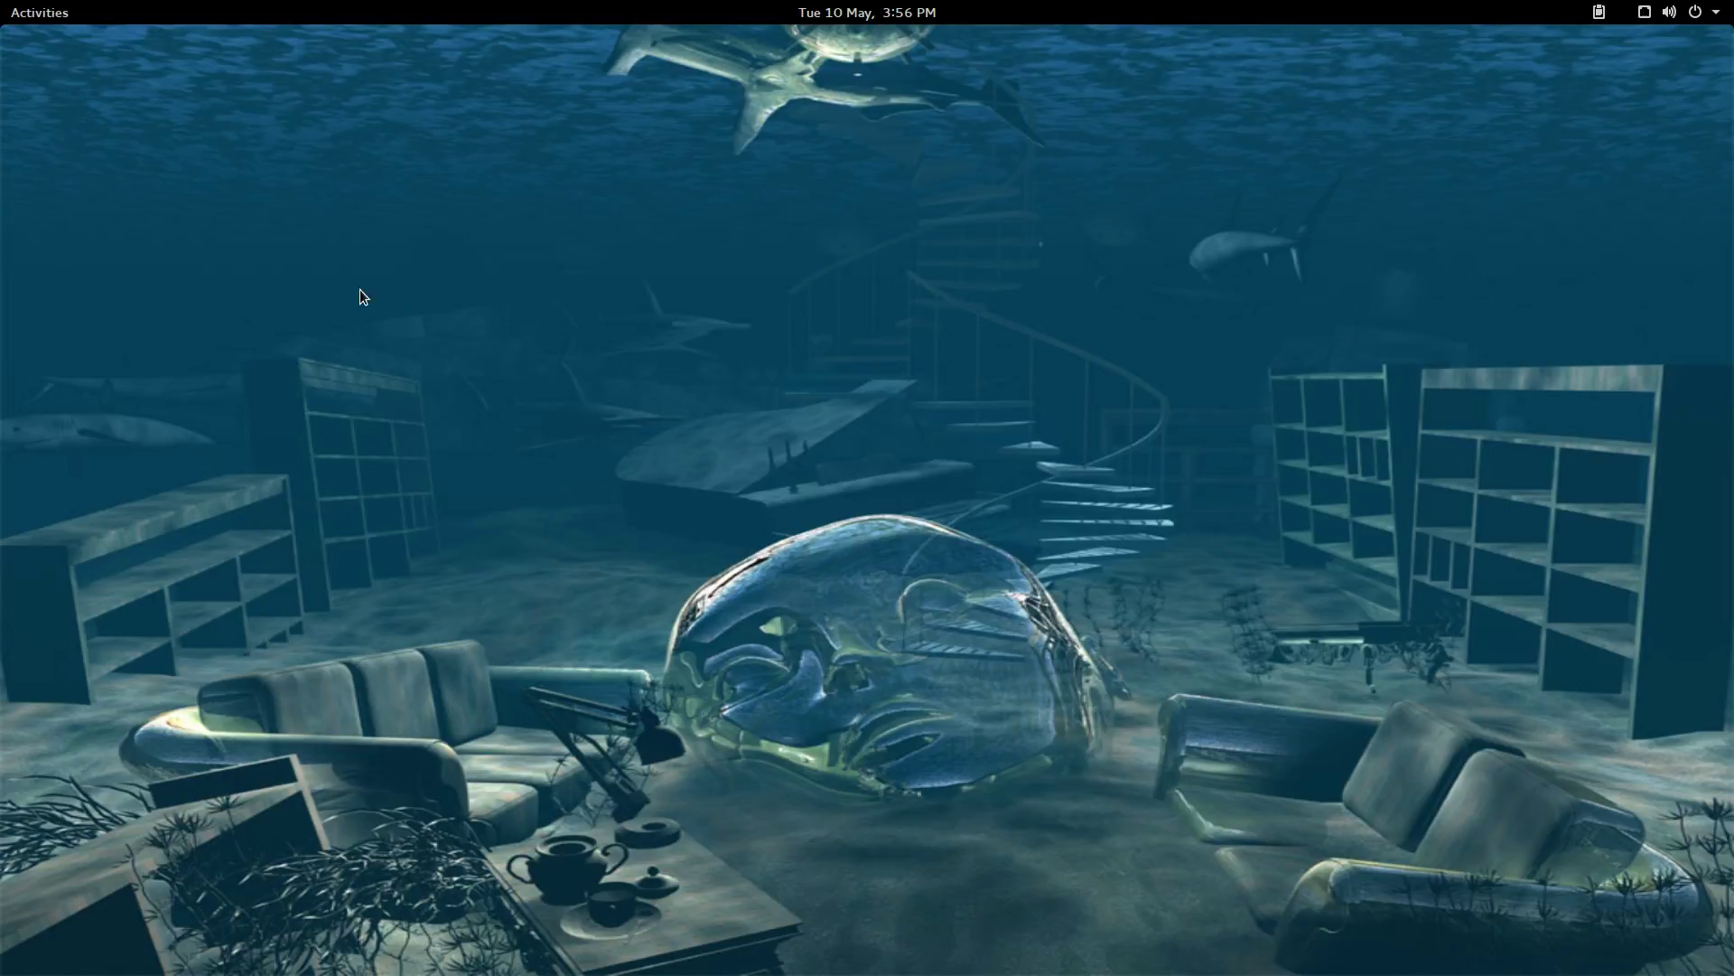
pyautogui.click(38, 16)
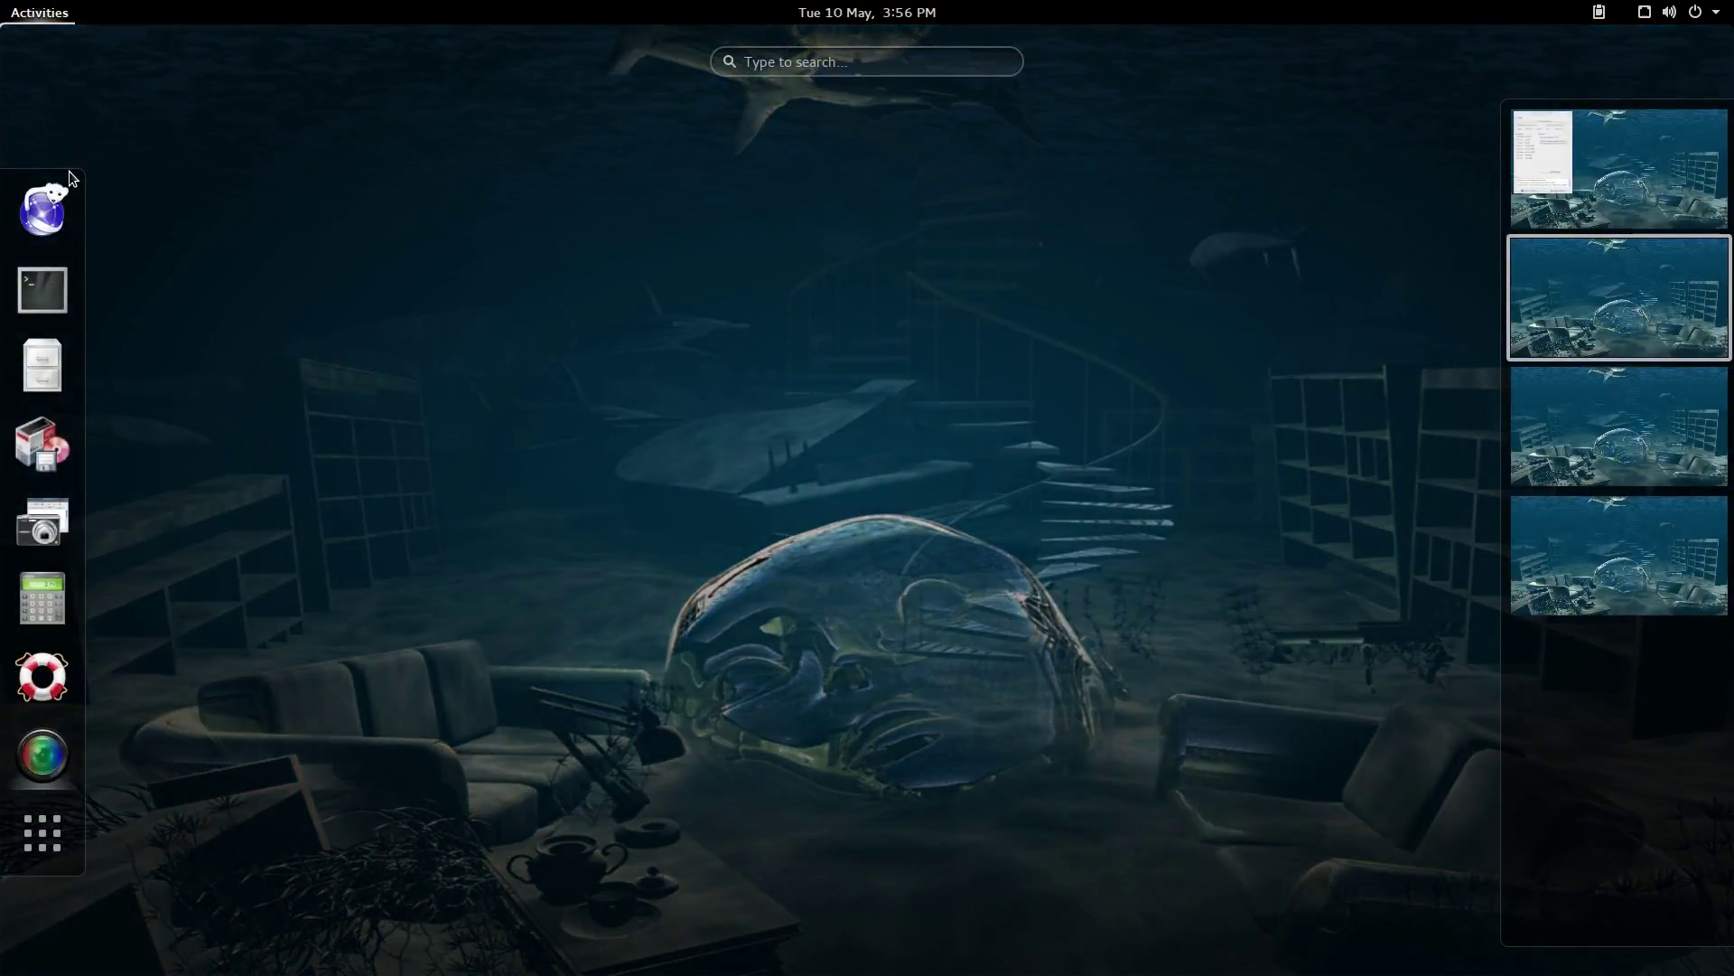
pyautogui.click(47, 206)
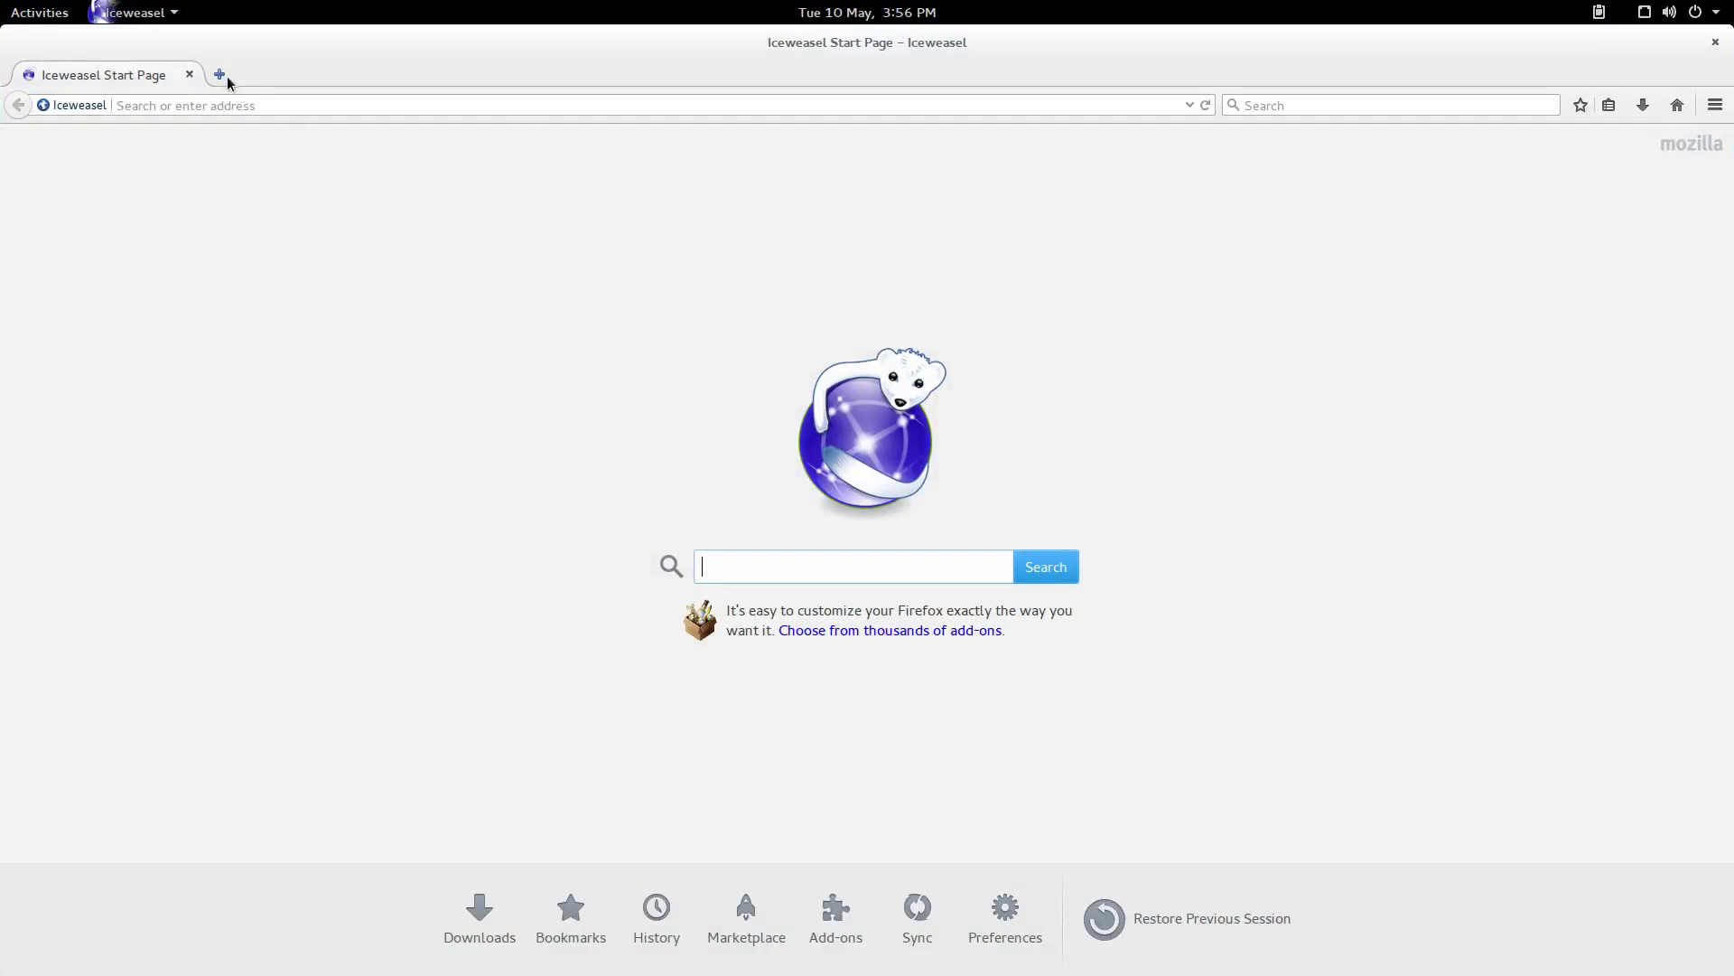
# Step: Open DistroWatch in a new tab and go through its openSUSE page to the openSUSE home page
pyautogui.click(220, 75)
pyautogui.click(599, 342)
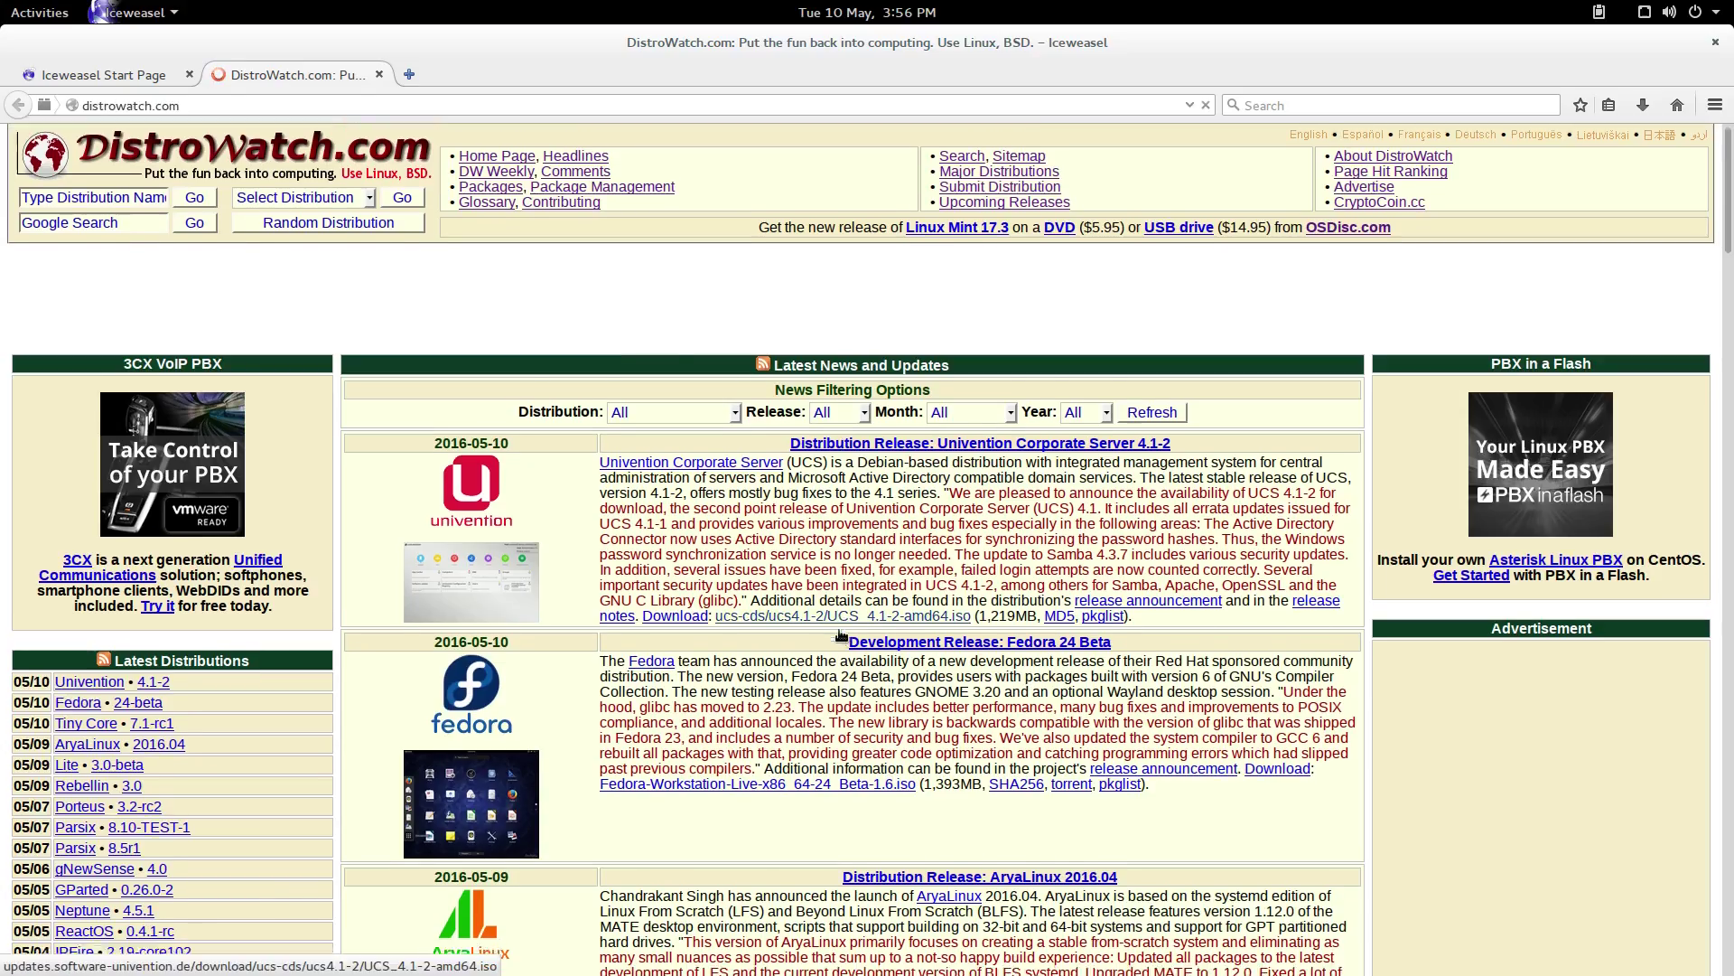
pyautogui.scroll(-12, 841, 635)
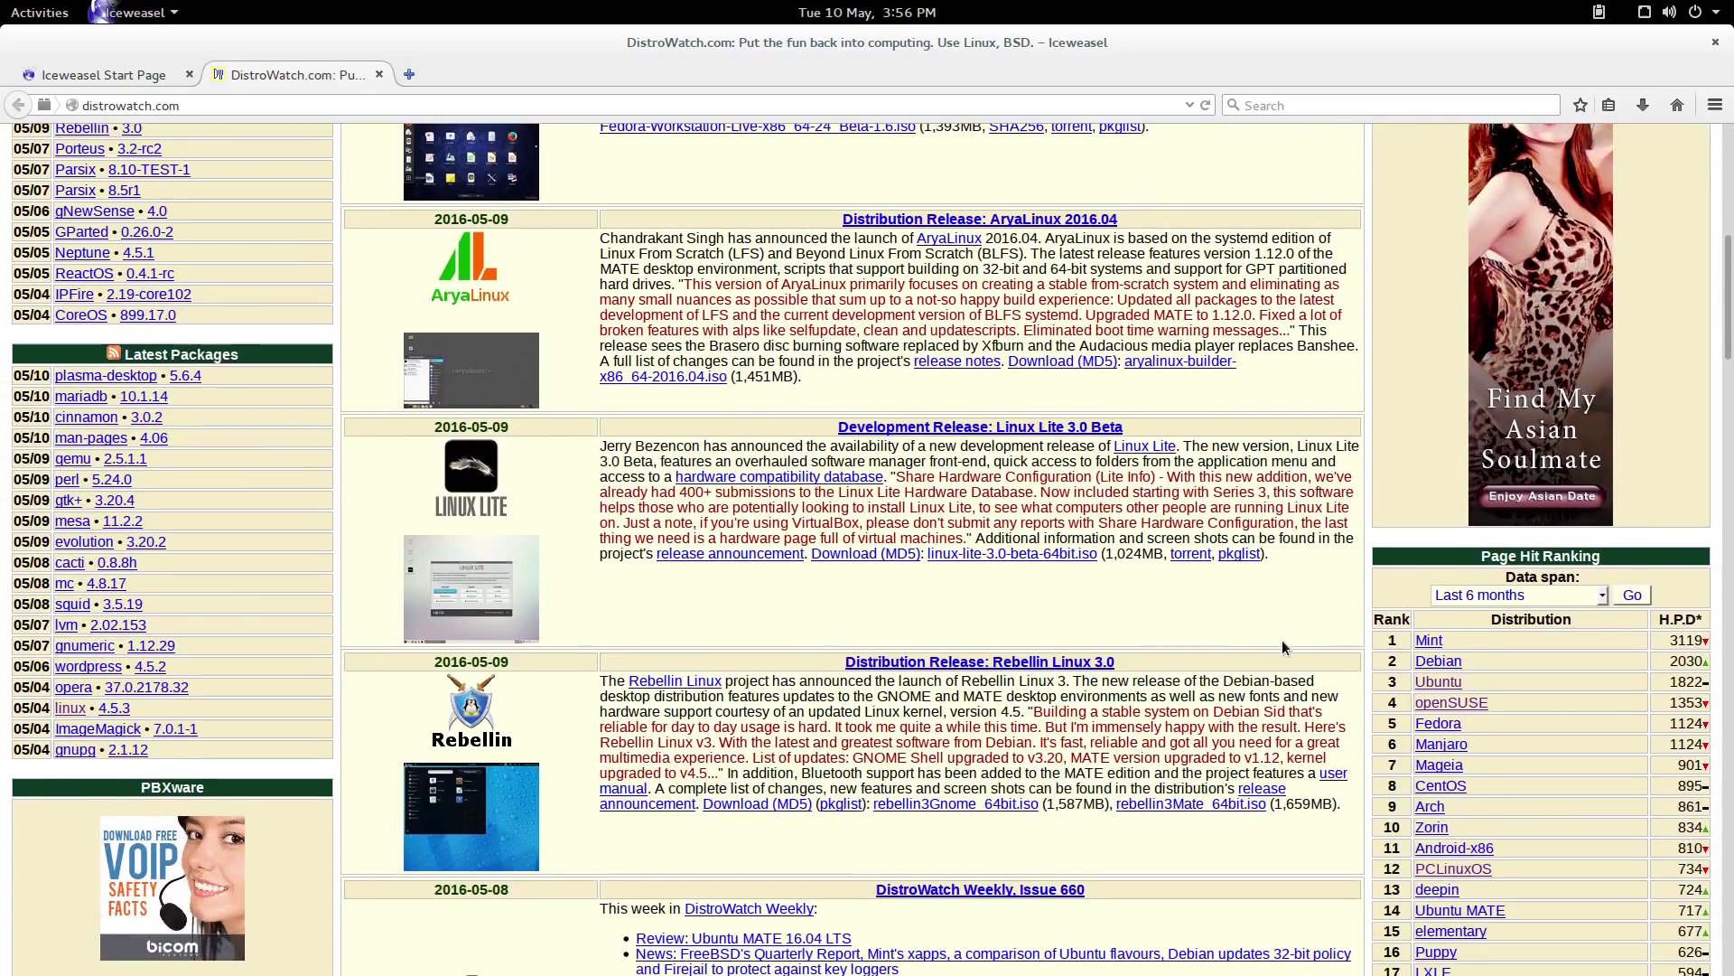
pyautogui.click(1452, 704)
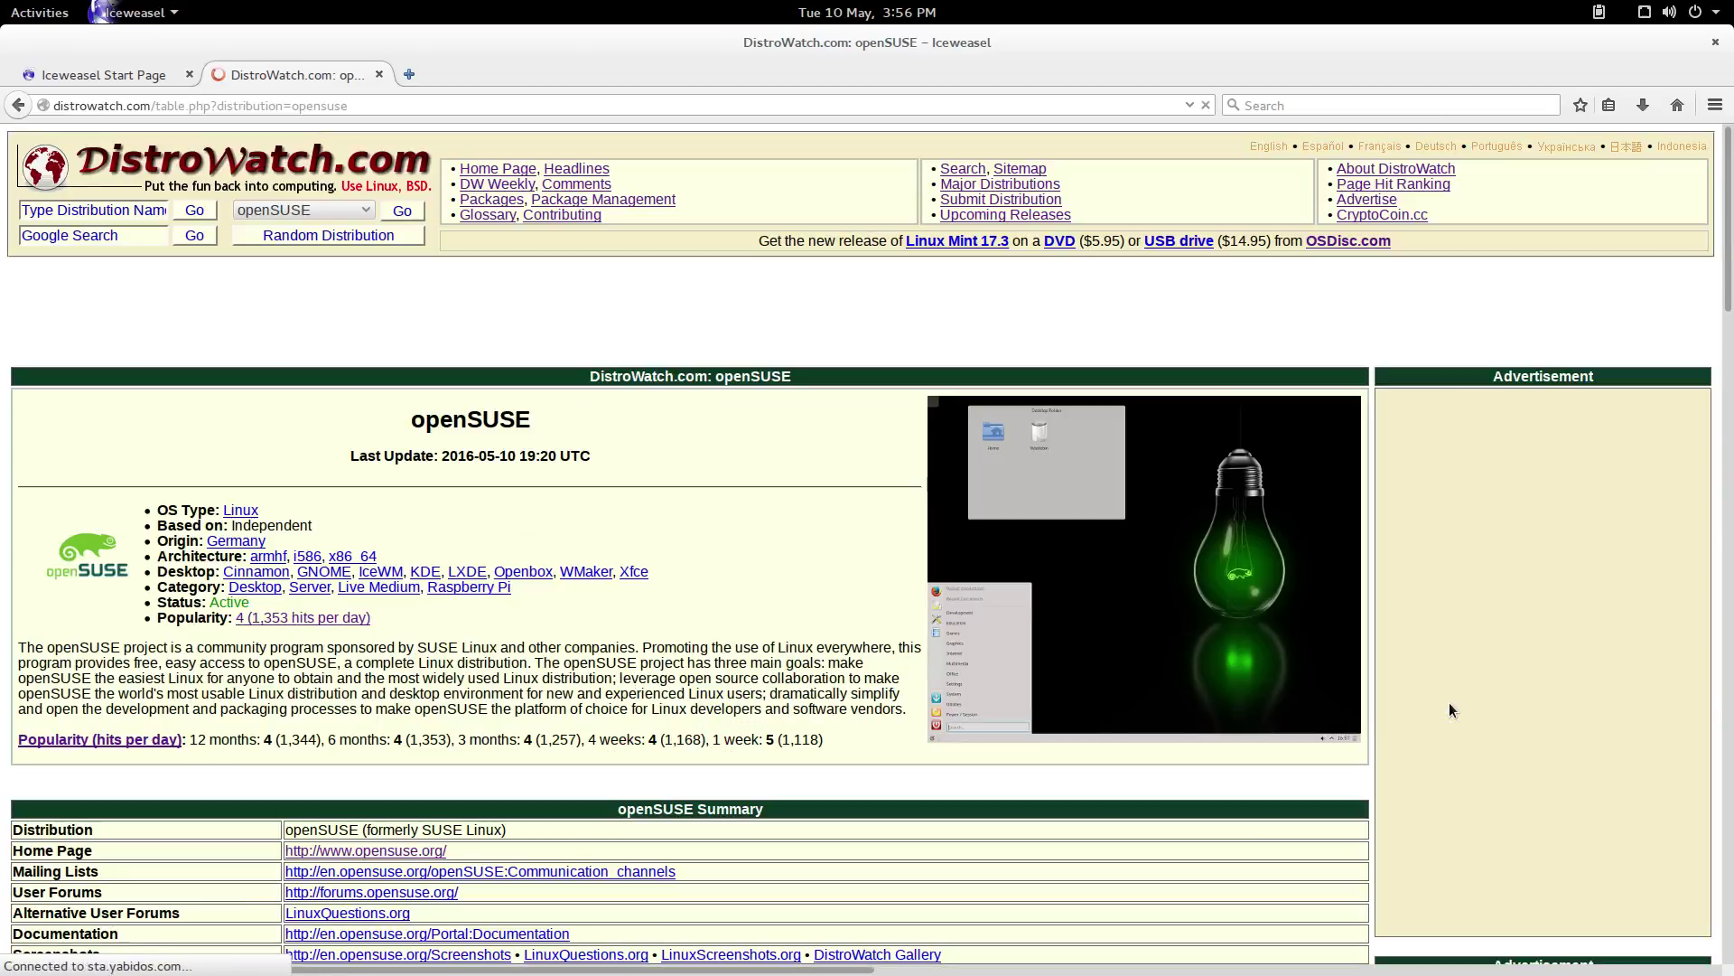
pyautogui.scroll(-5, 578, 538)
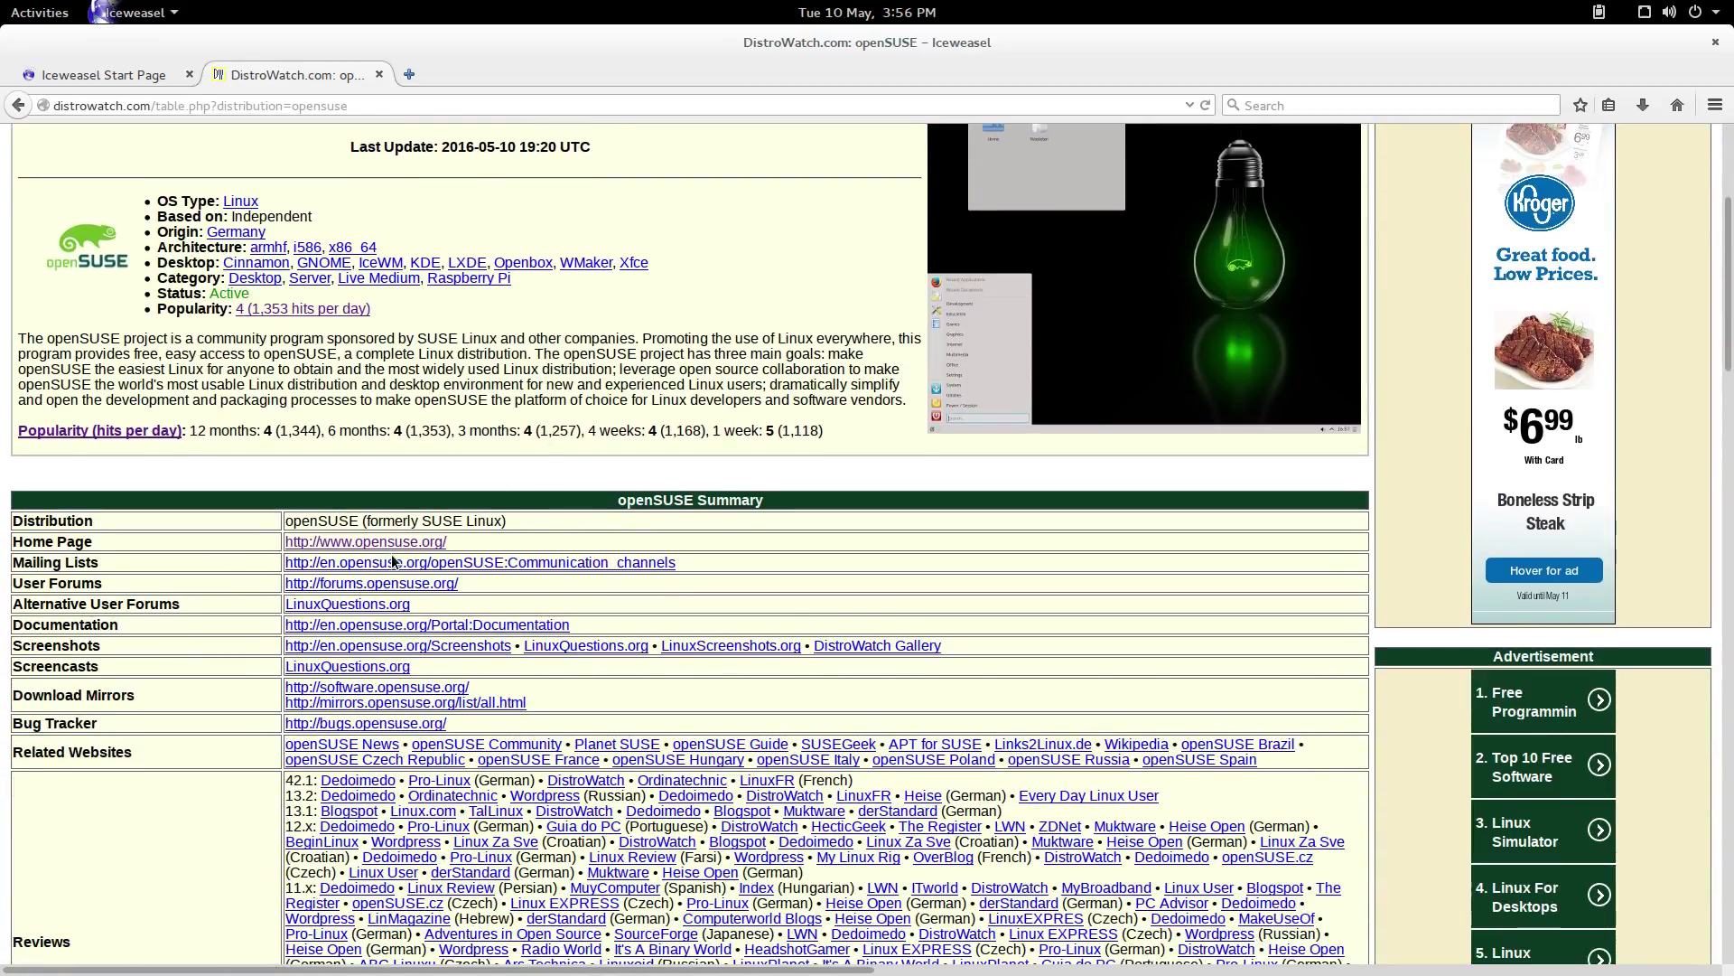
pyautogui.click(428, 544)
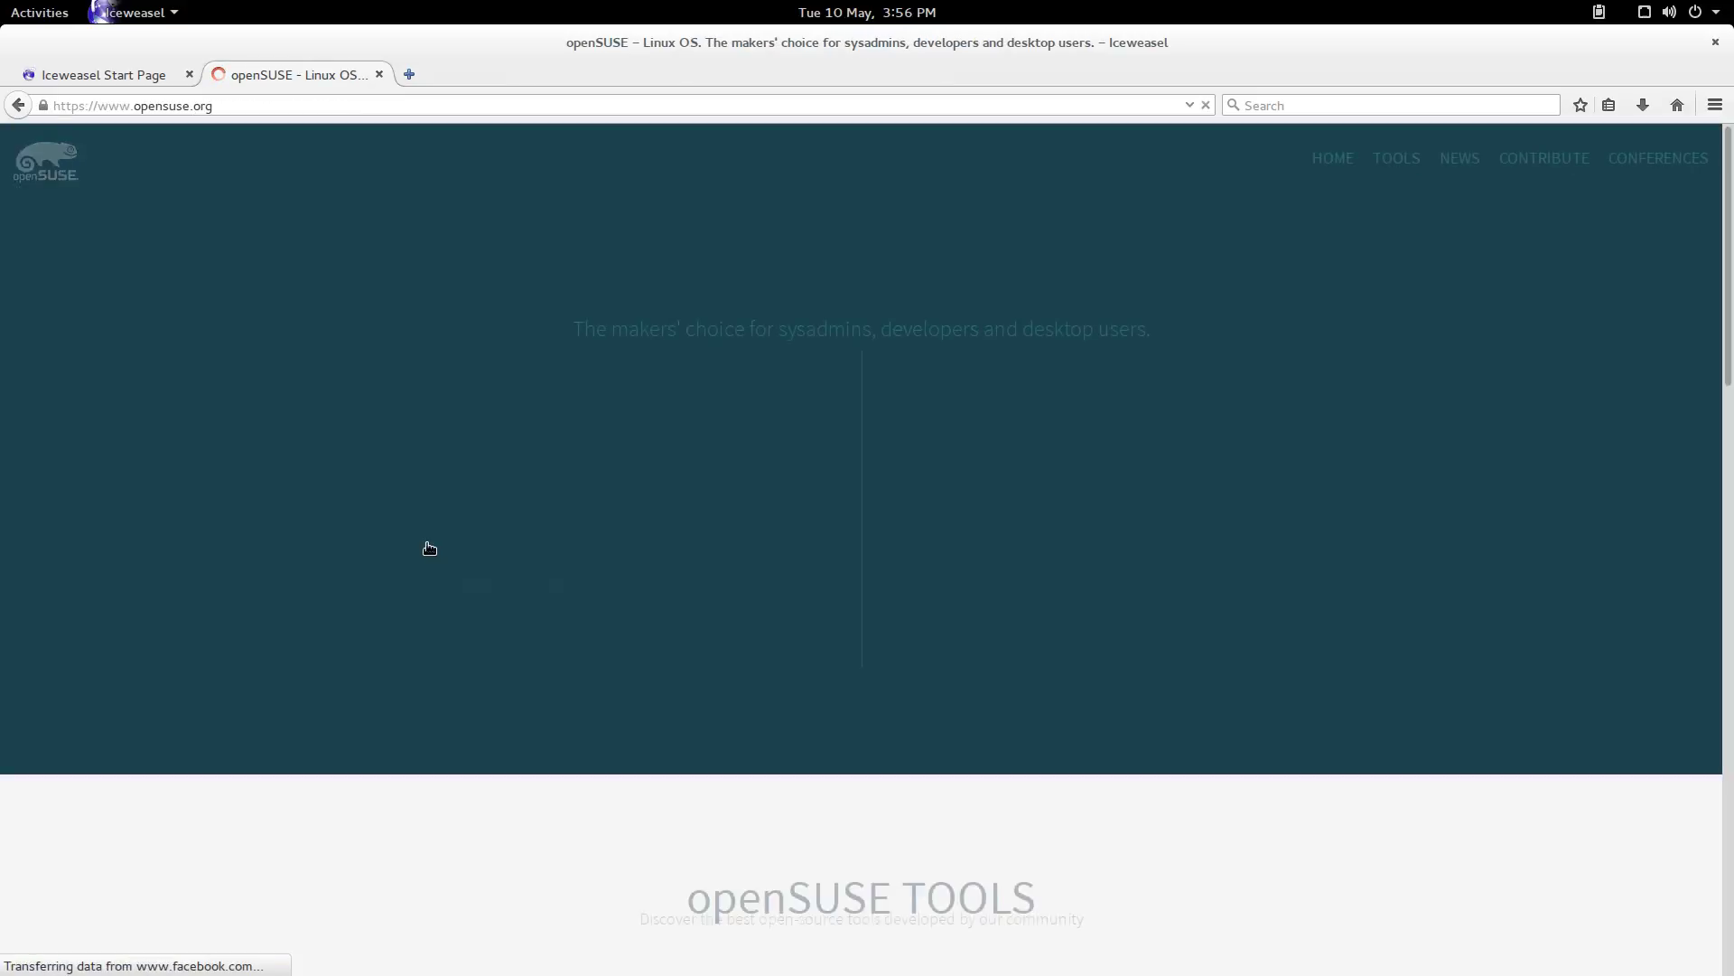
# Step: Open the installation download page for openSUSE Leap from the openSUSE home page
pyautogui.moveTo(1033, 566)
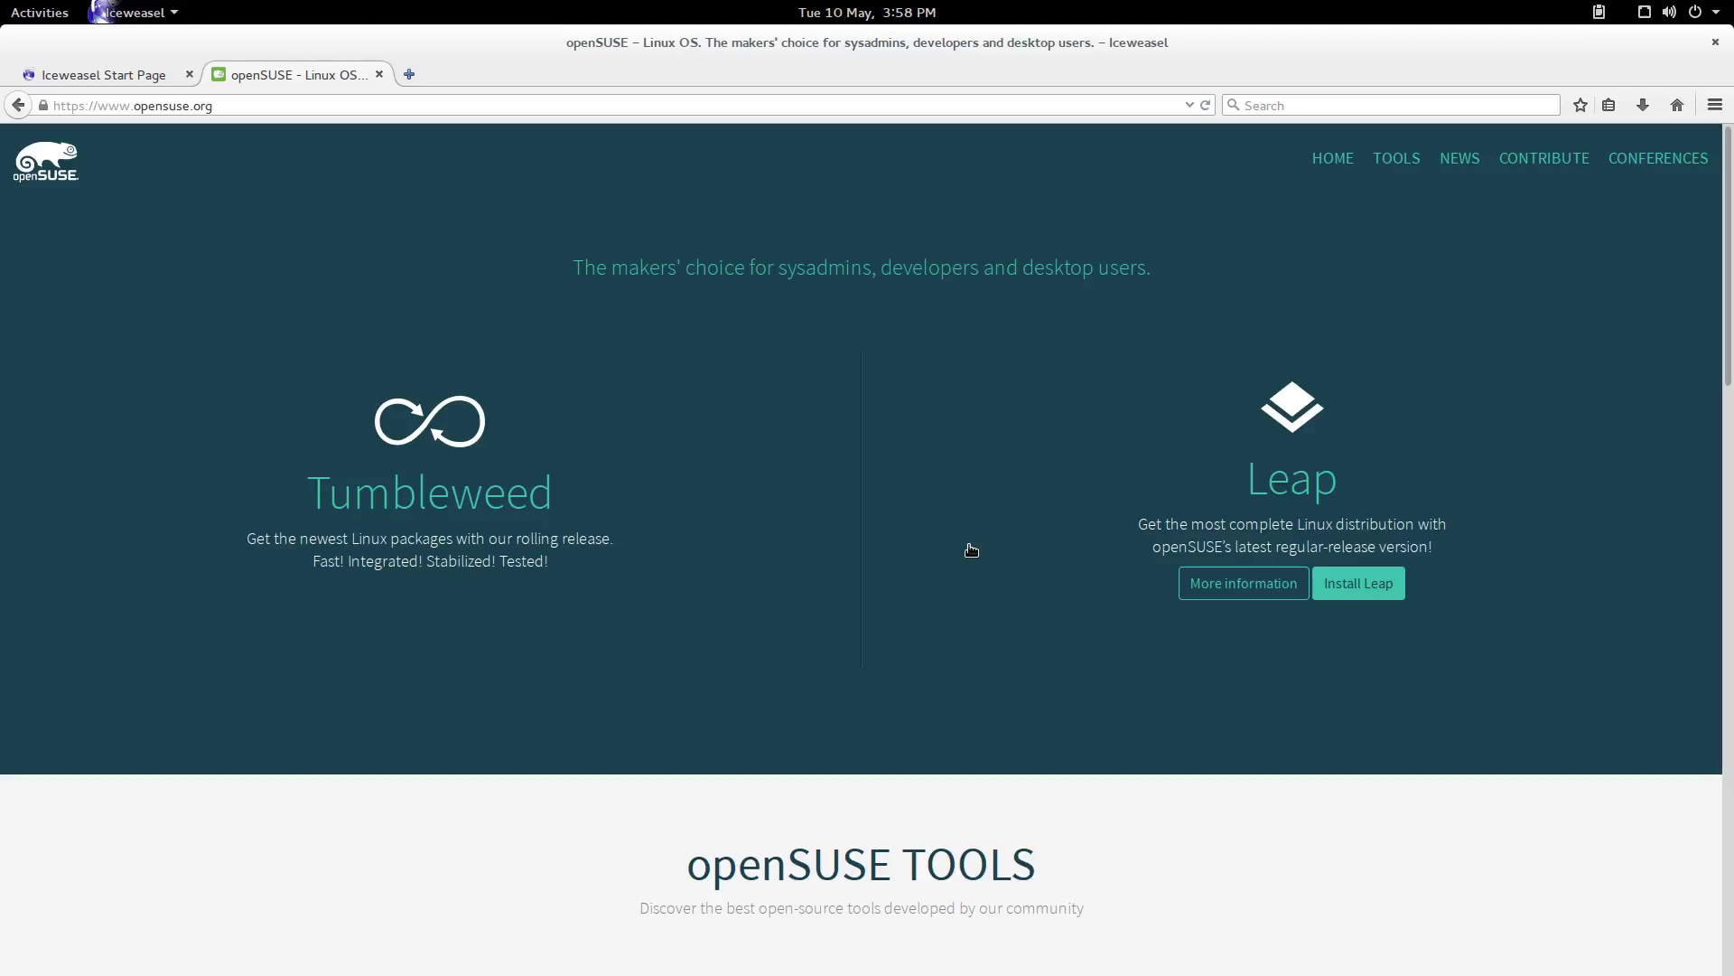
pyautogui.moveTo(767, 428)
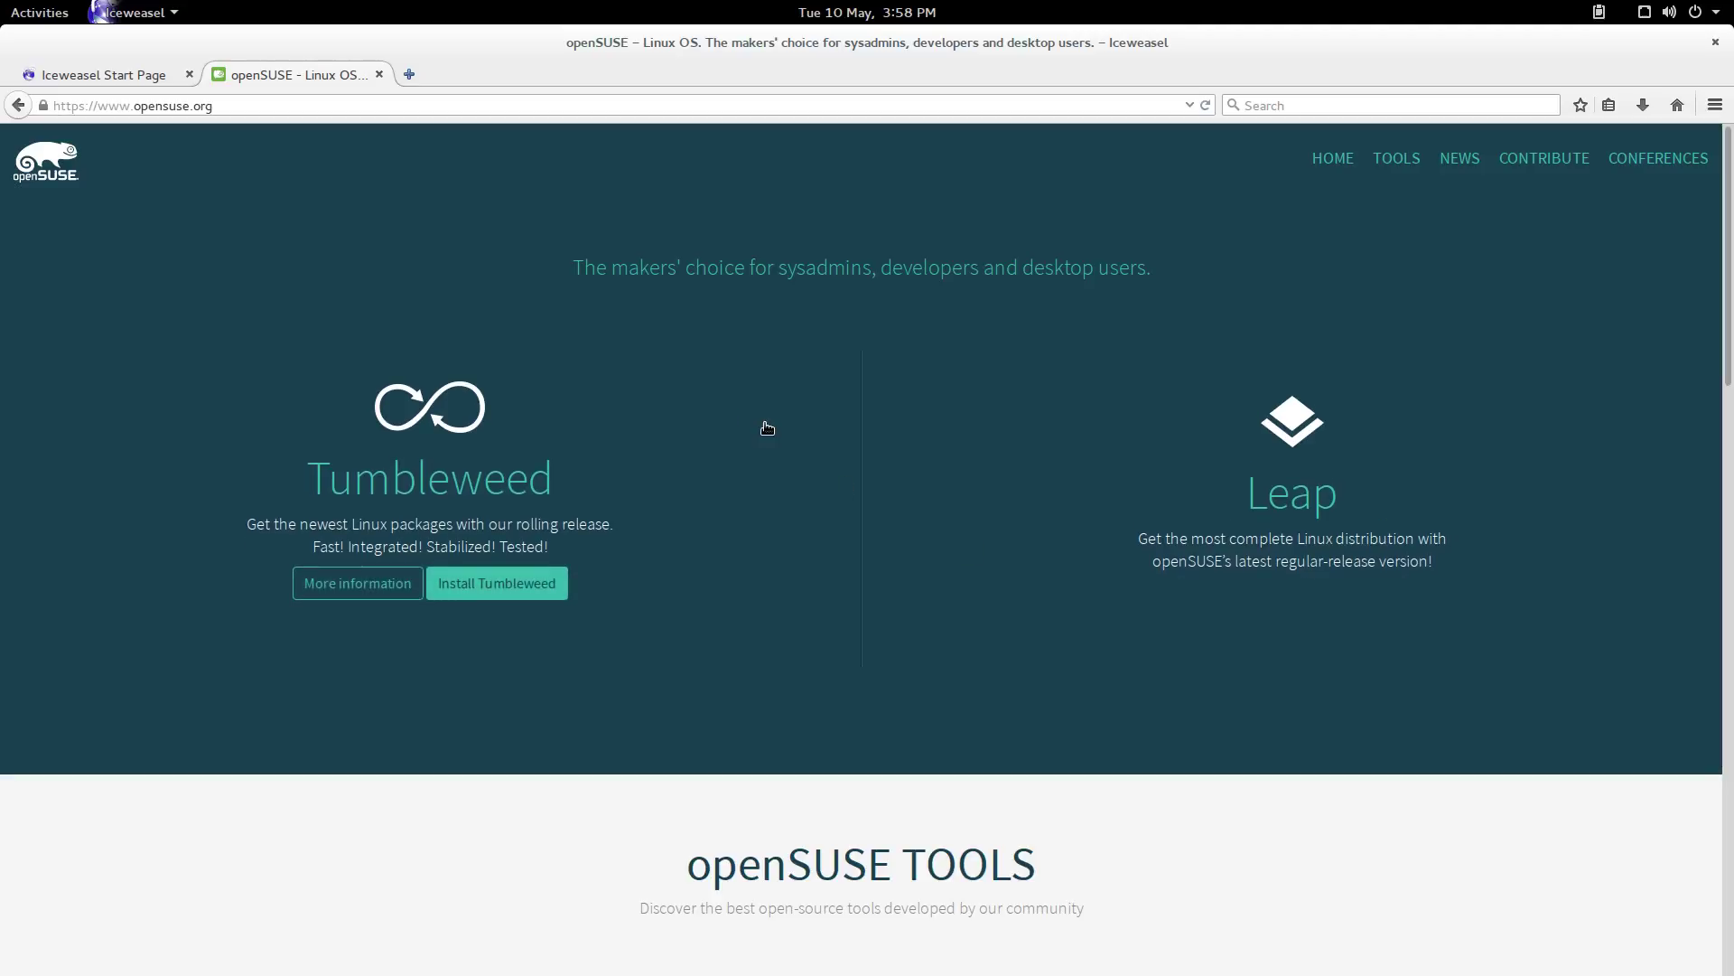
pyautogui.moveTo(1292, 553)
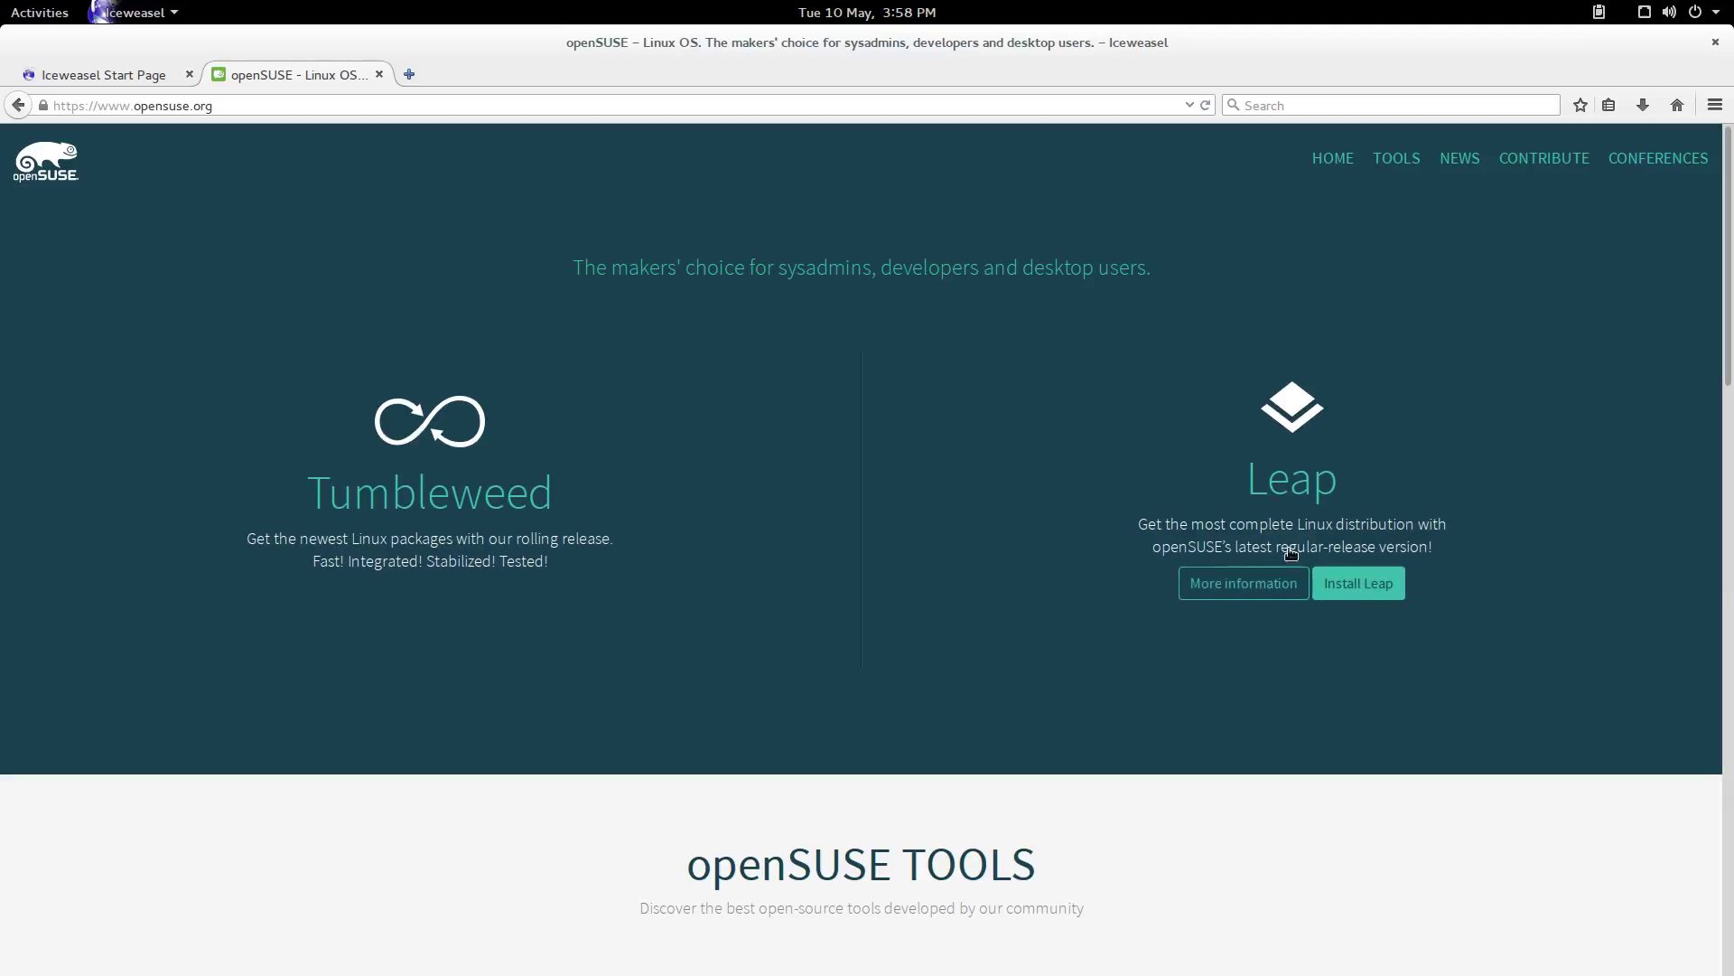
pyautogui.click(1345, 584)
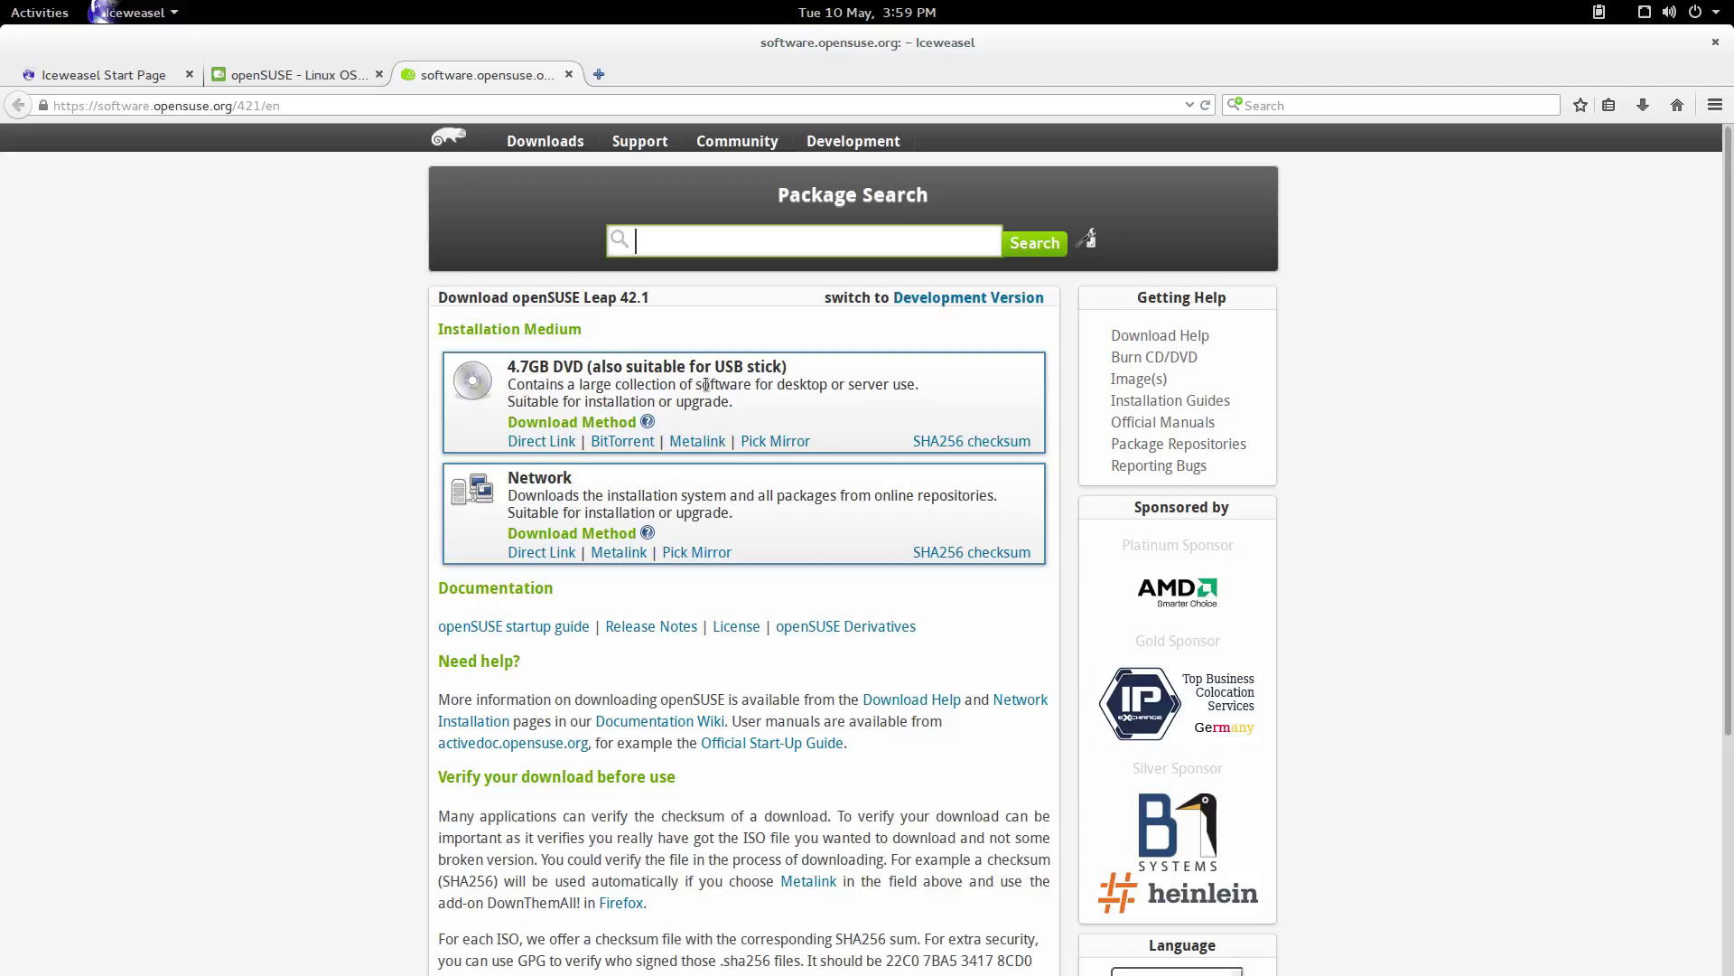
# Step: Download the openSUSE Leap 42.1 4.7GB DVD image via BitTorrent with Transmission into Downloads, and move the Transmission window off the download links
pyautogui.click(624, 445)
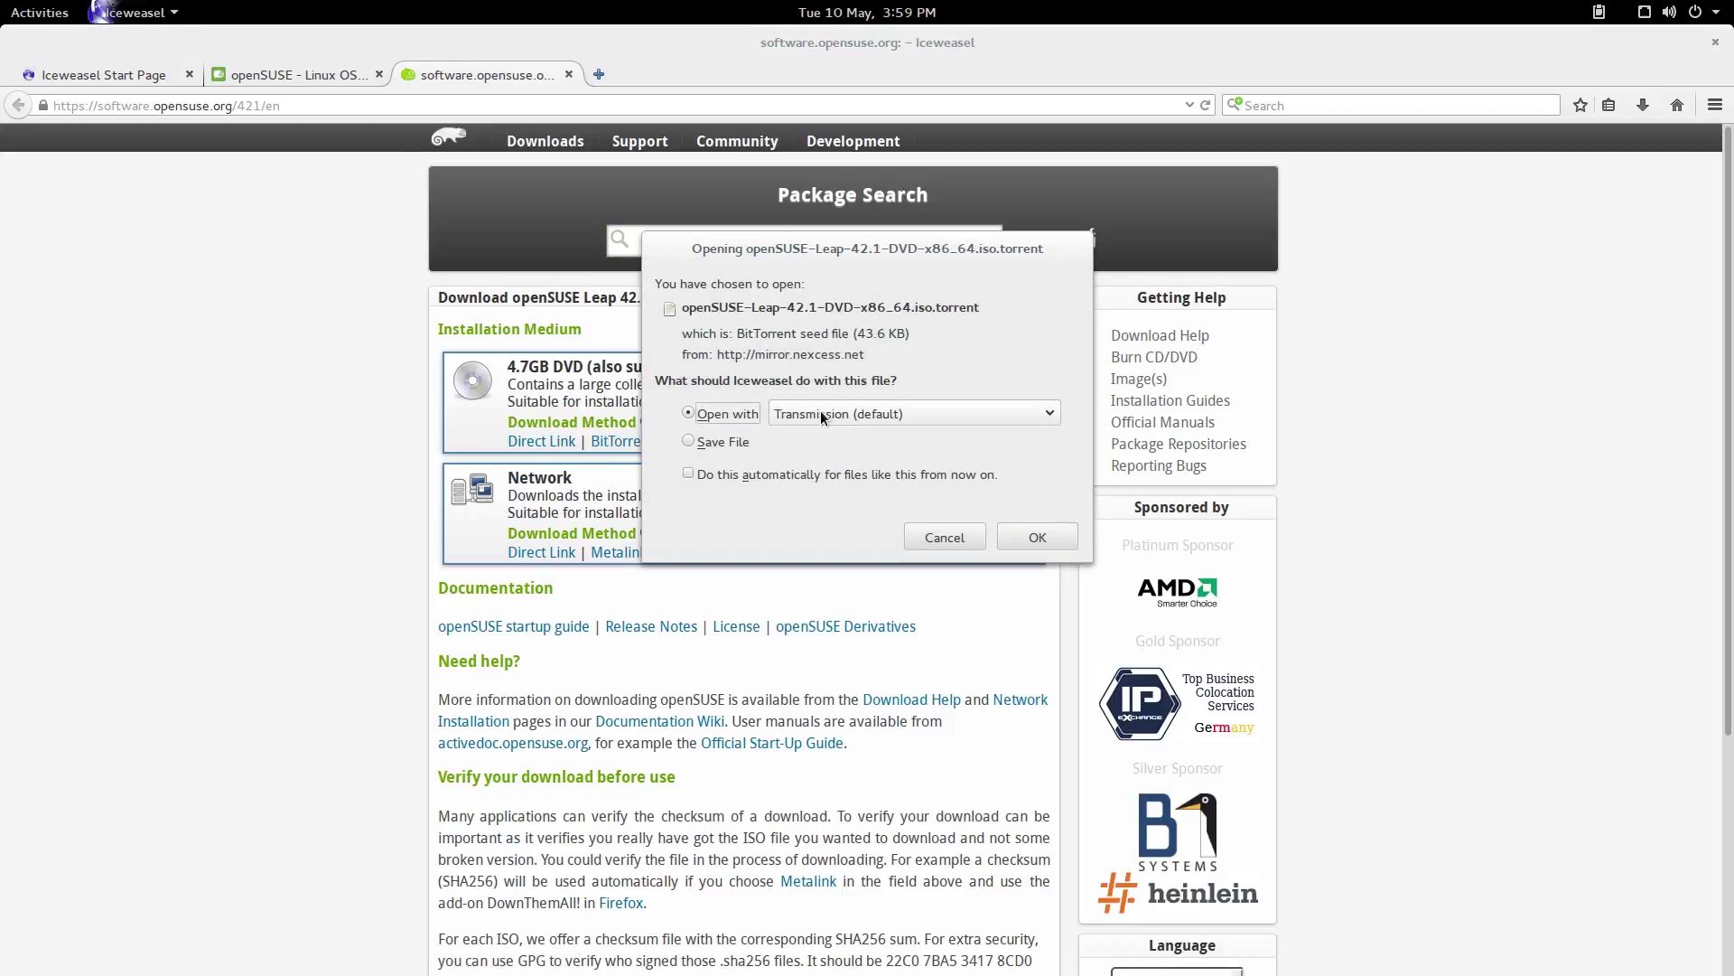
pyautogui.click(1035, 538)
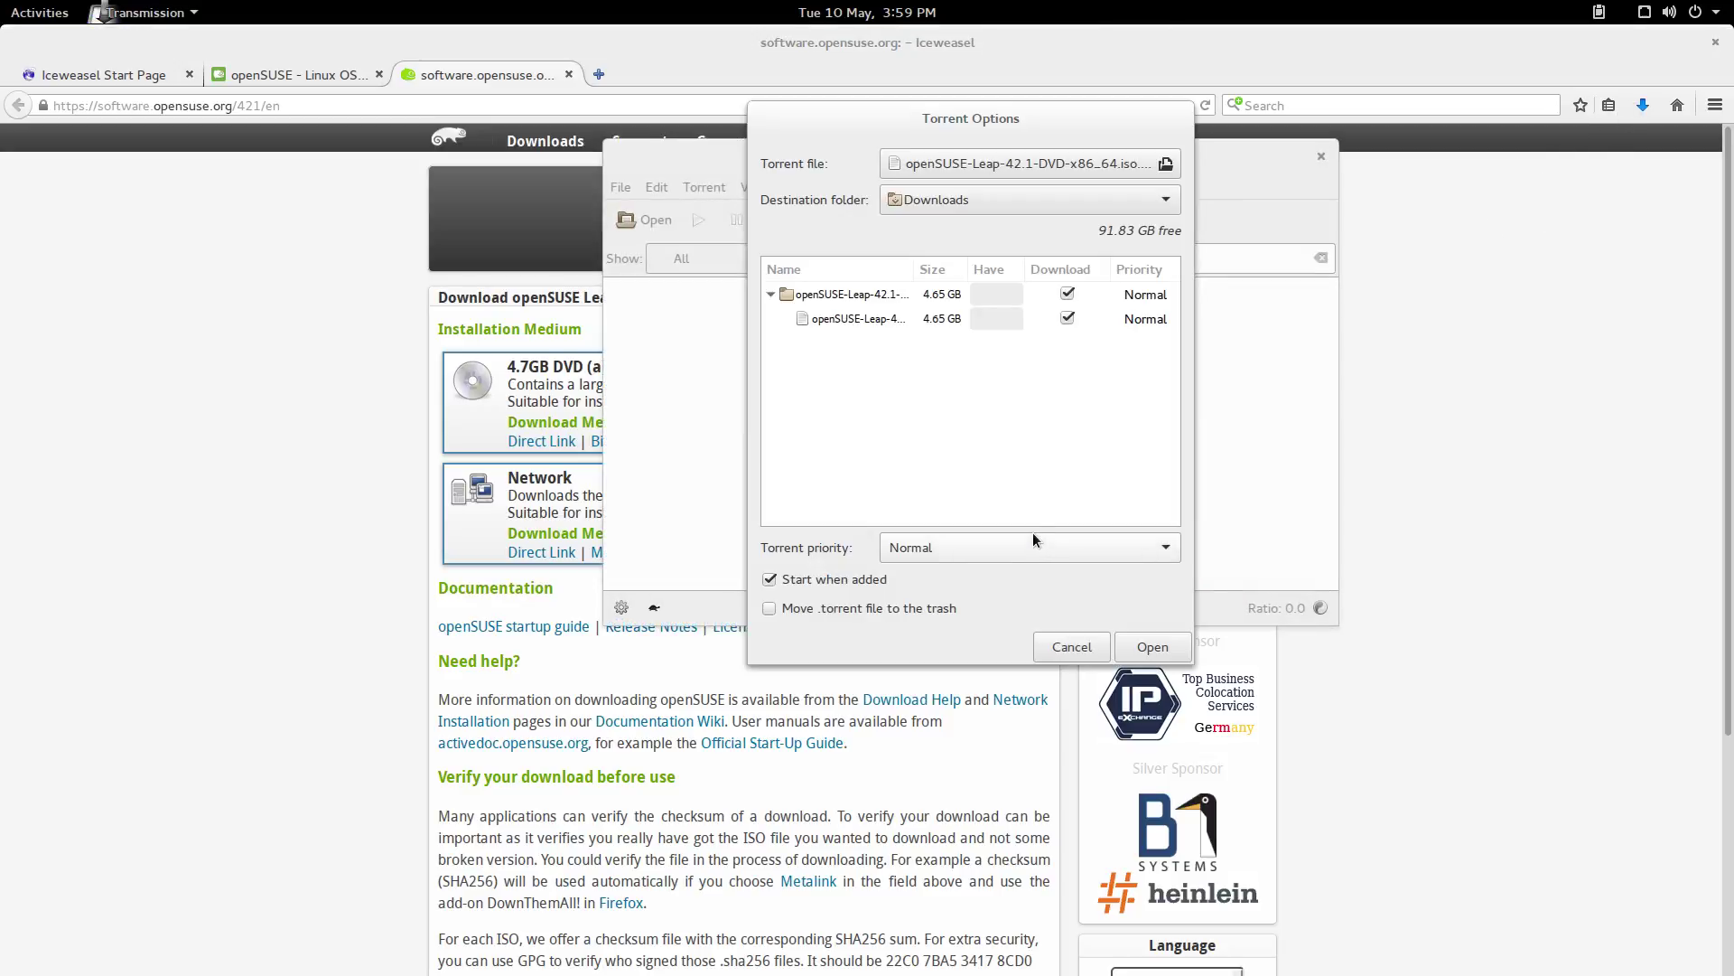
pyautogui.click(1152, 647)
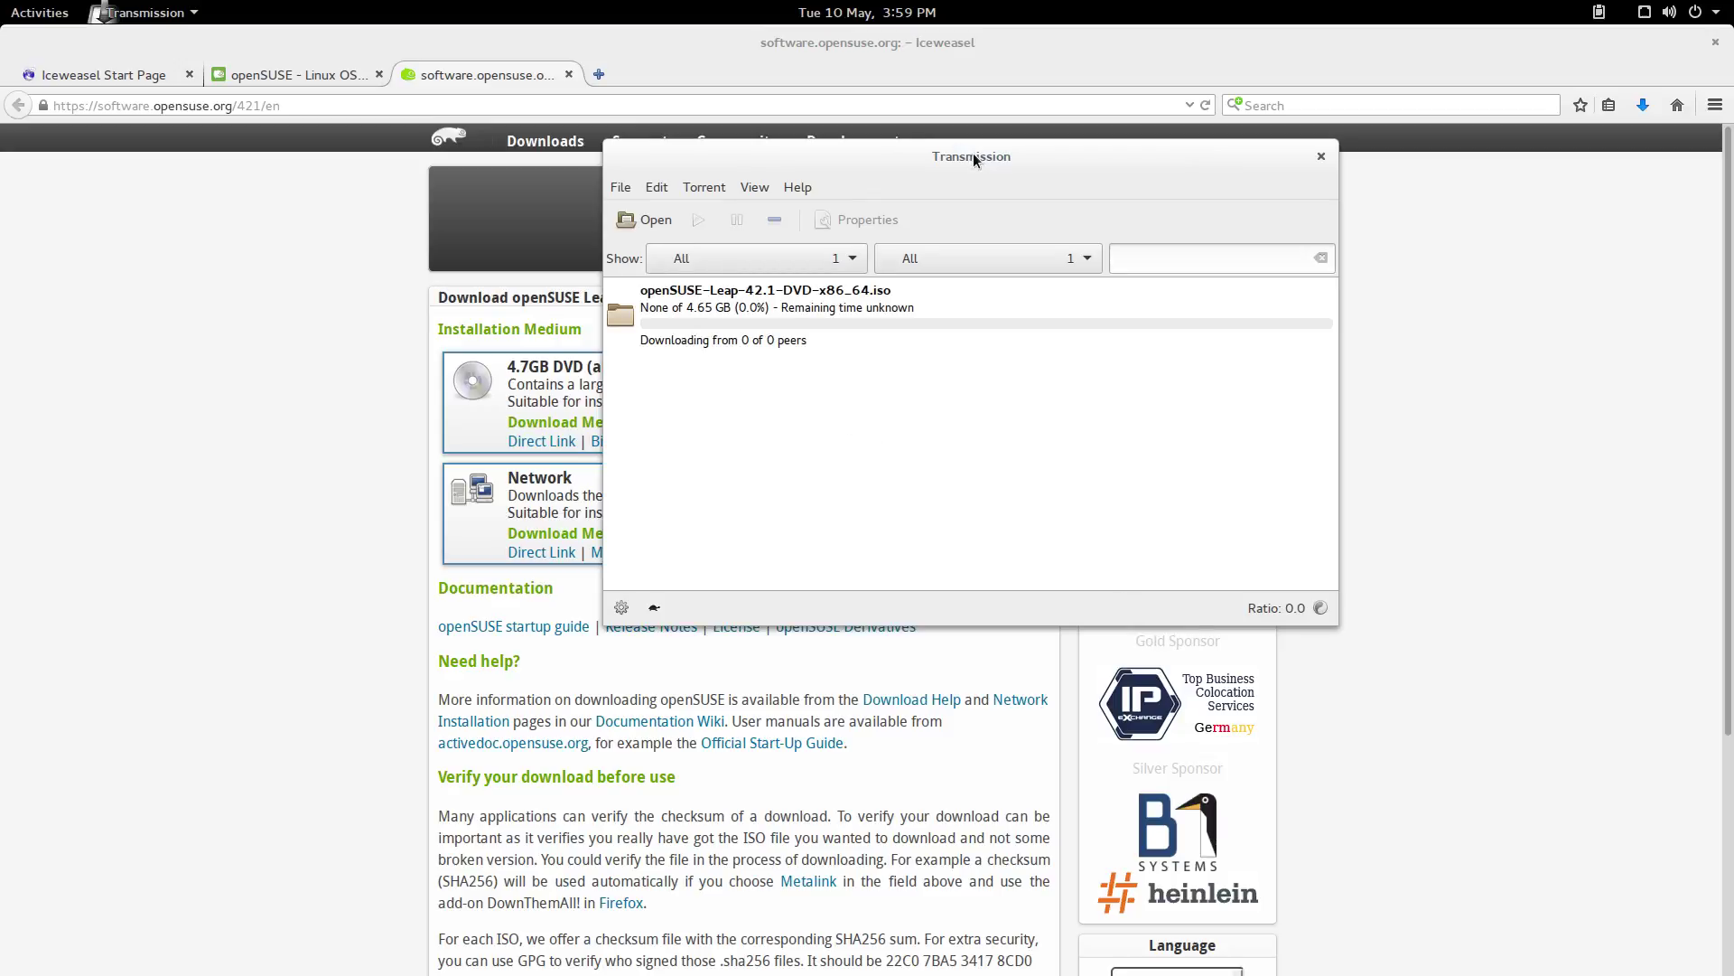
pyautogui.moveTo(973, 156); pyautogui.dragTo(890, 278)
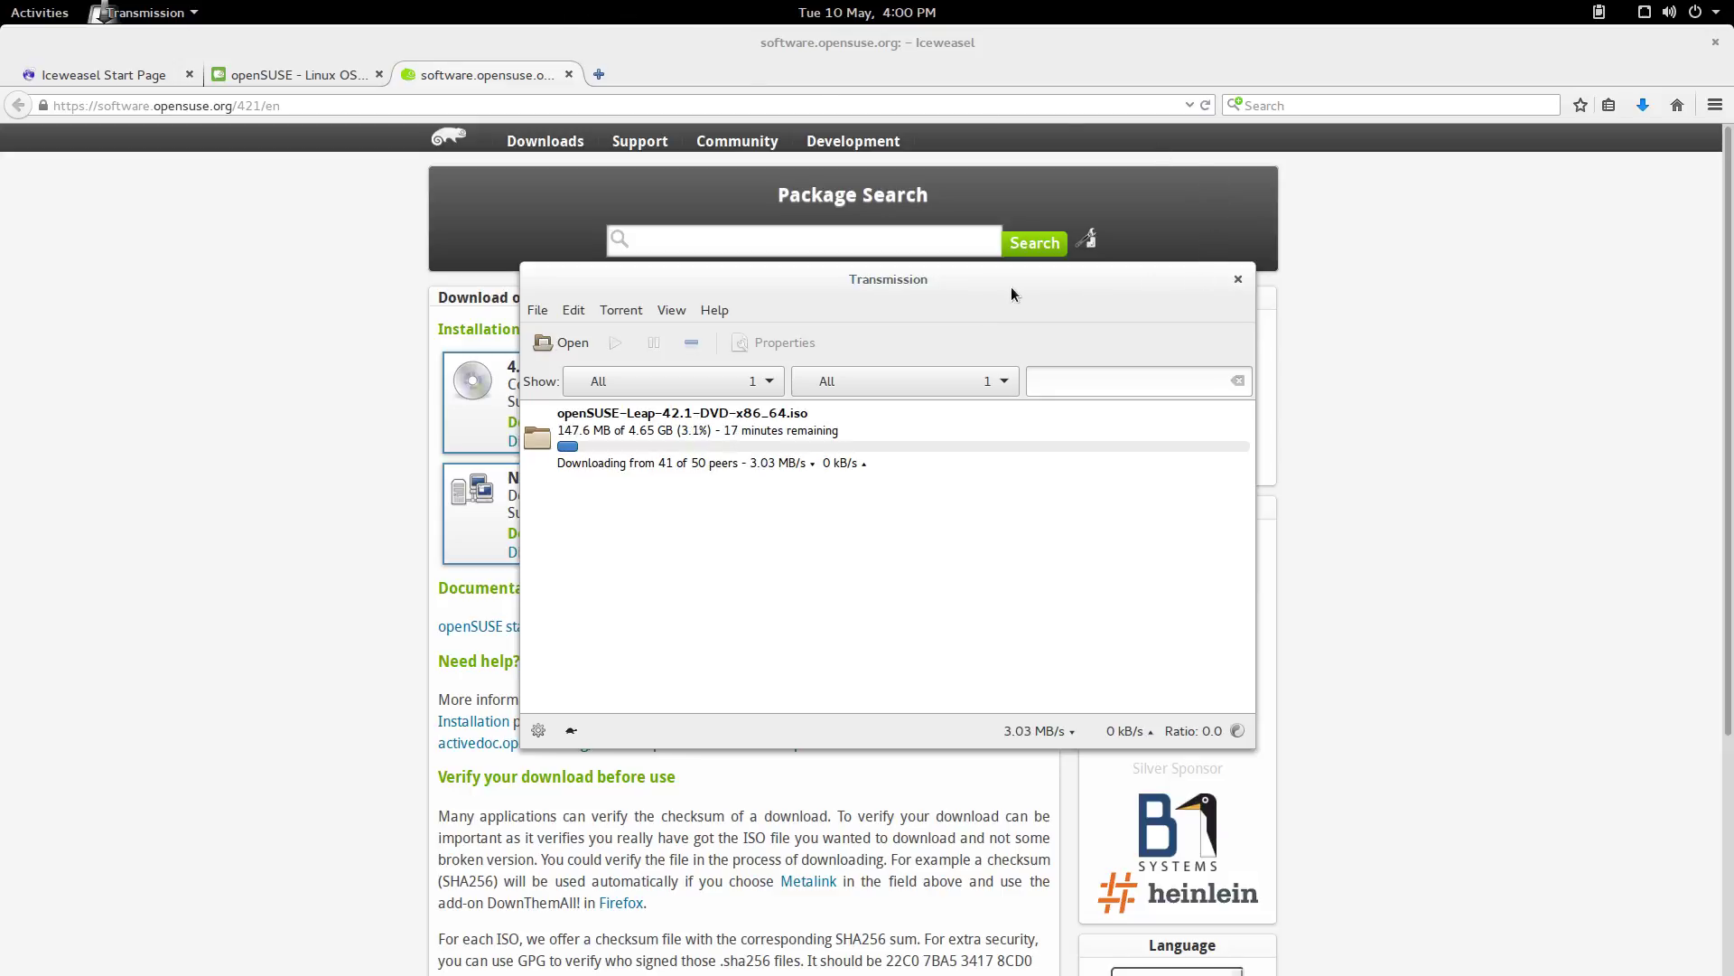
pyautogui.moveTo(975, 277); pyautogui.dragTo(1306, 196)
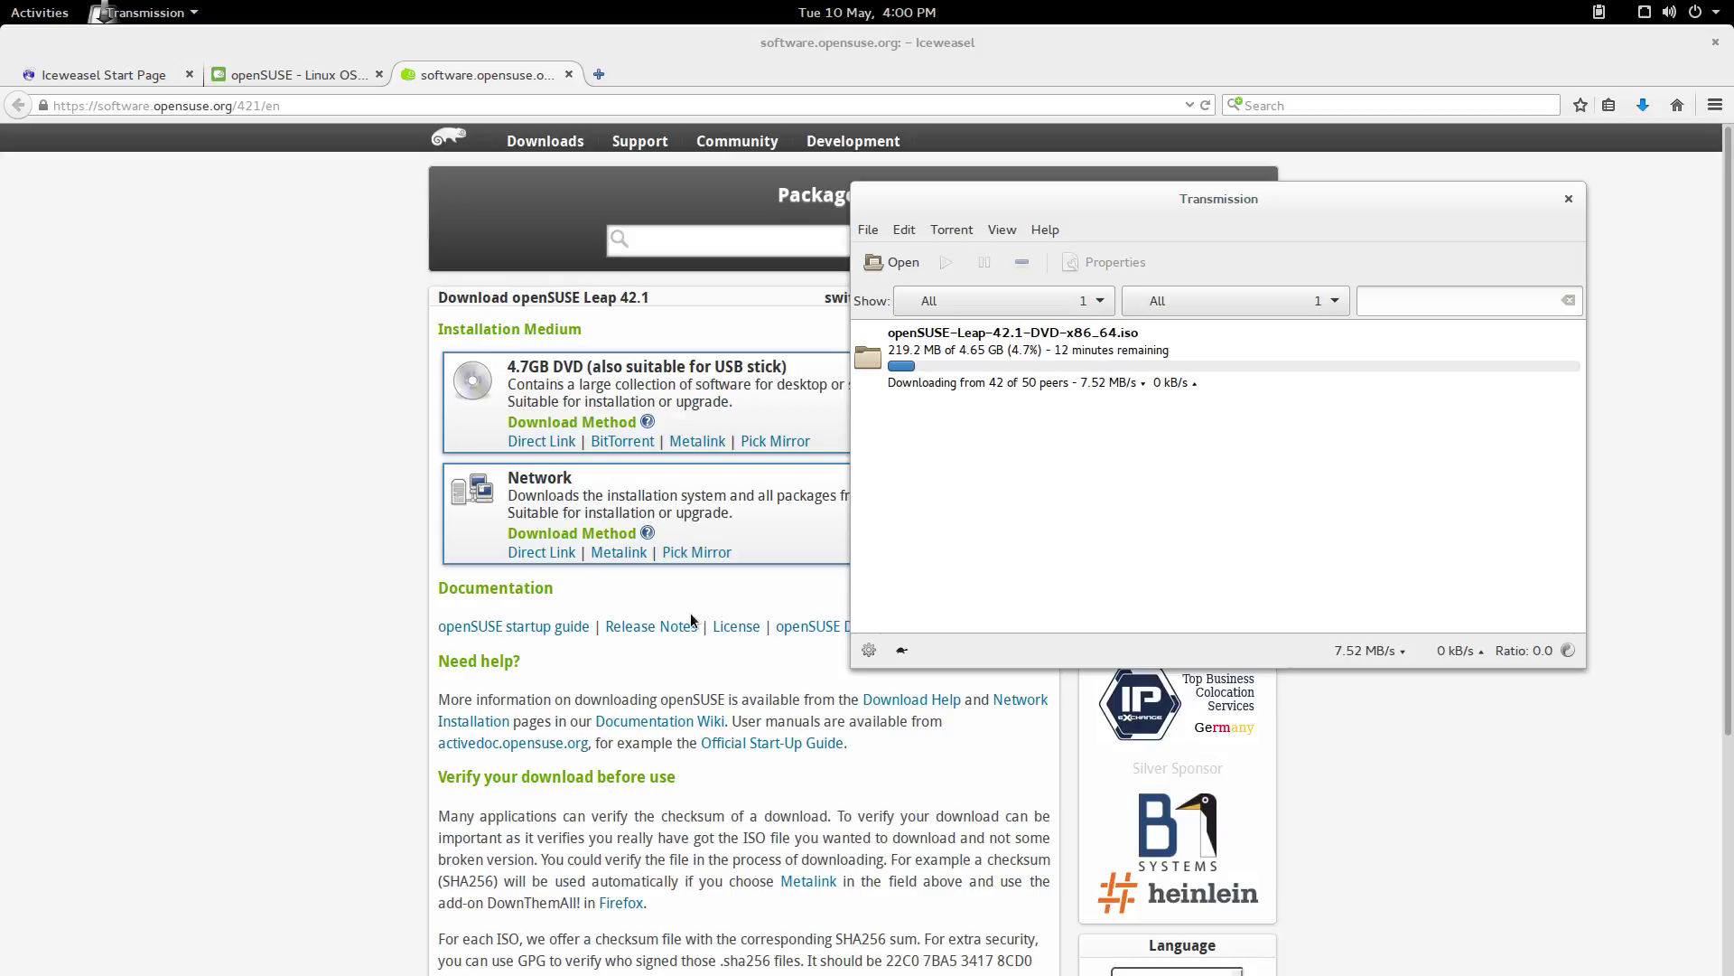
# Step: Launch Brasero, view the setup for burning an existing image to disc, and close Brasero without burning
pyautogui.click(38, 12)
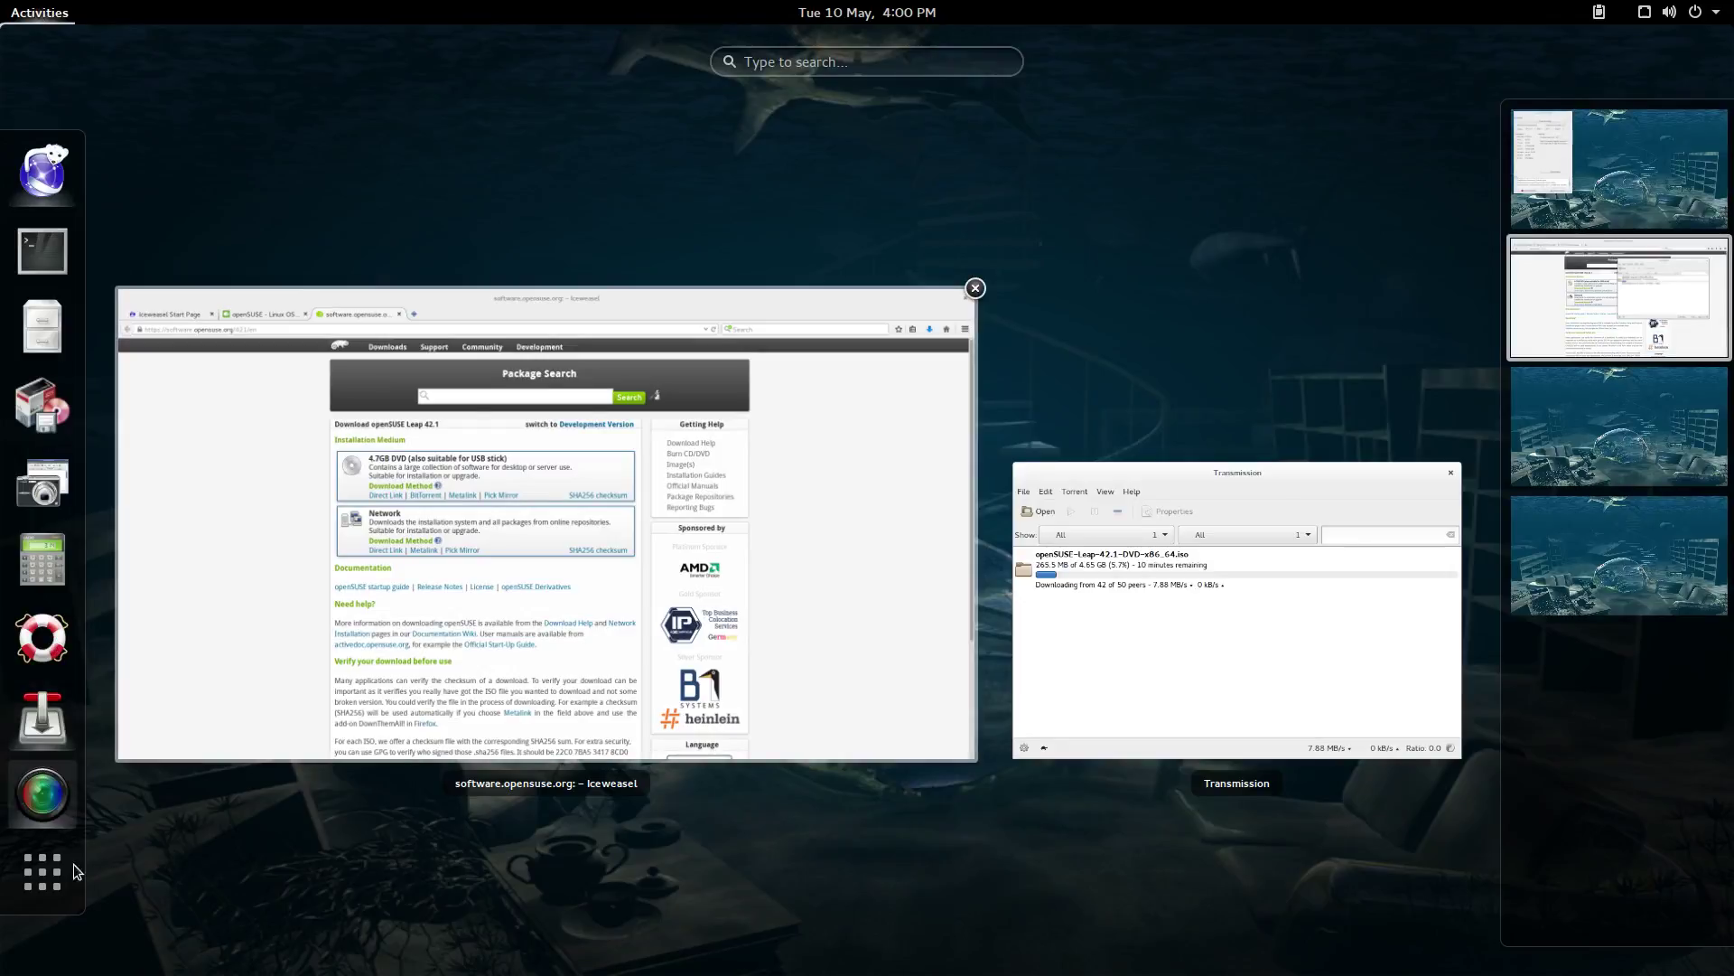
pyautogui.click(65, 880)
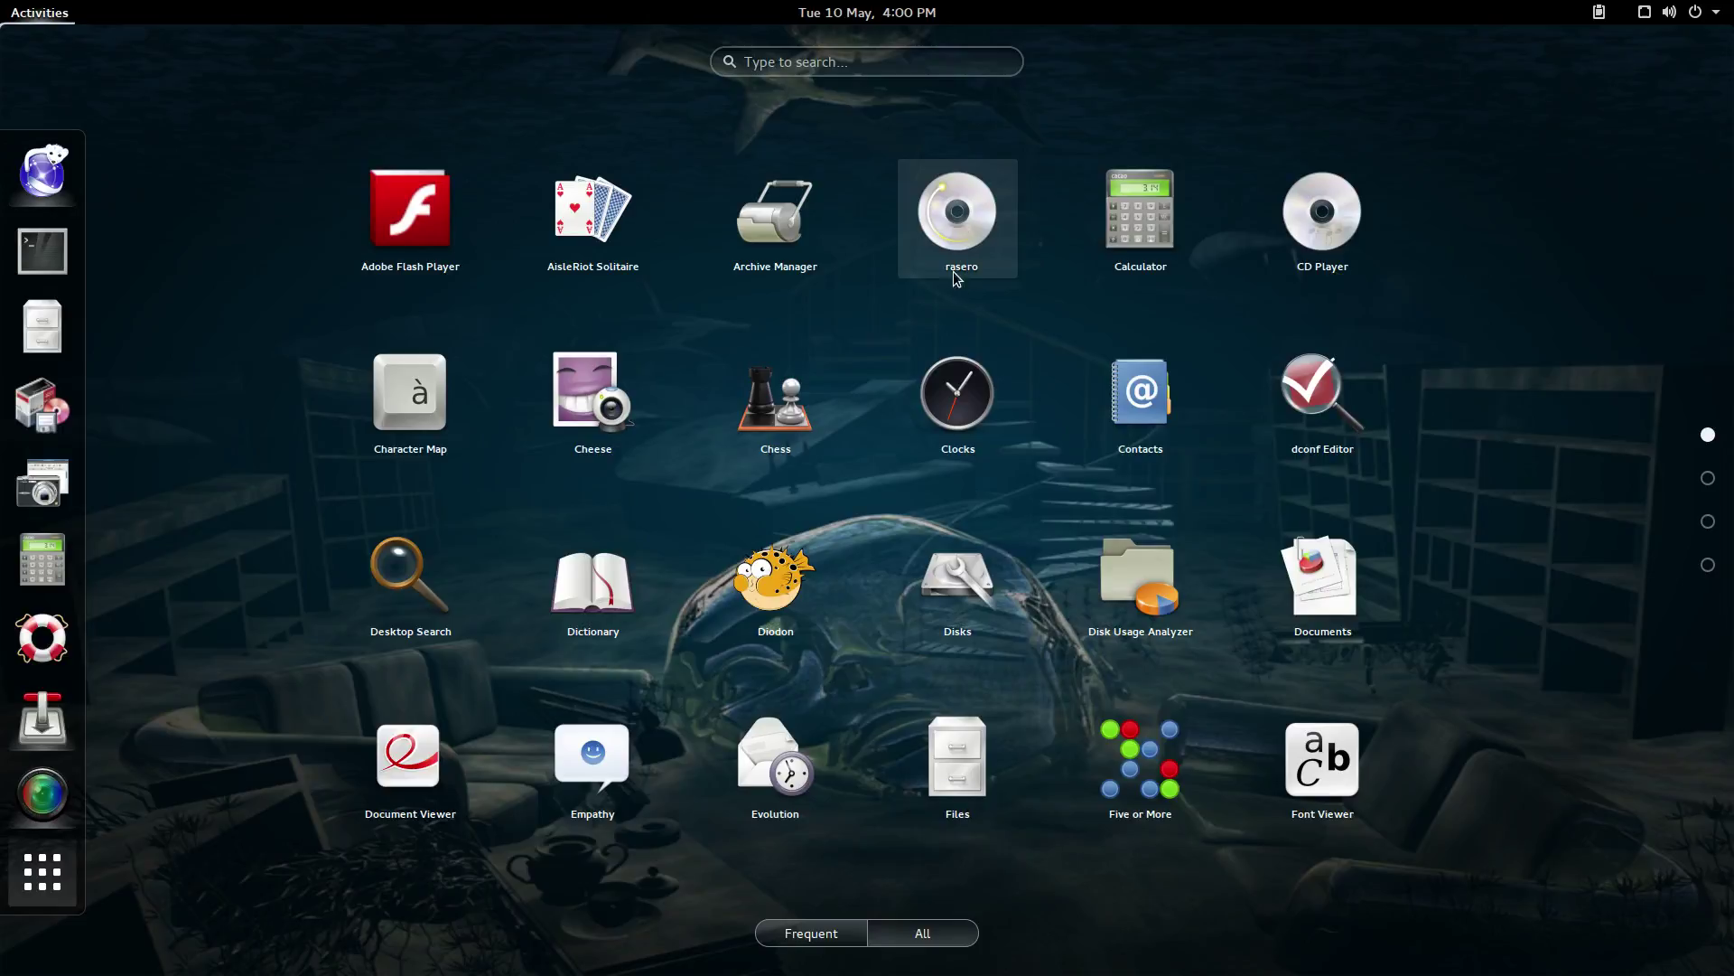
pyautogui.click(961, 227)
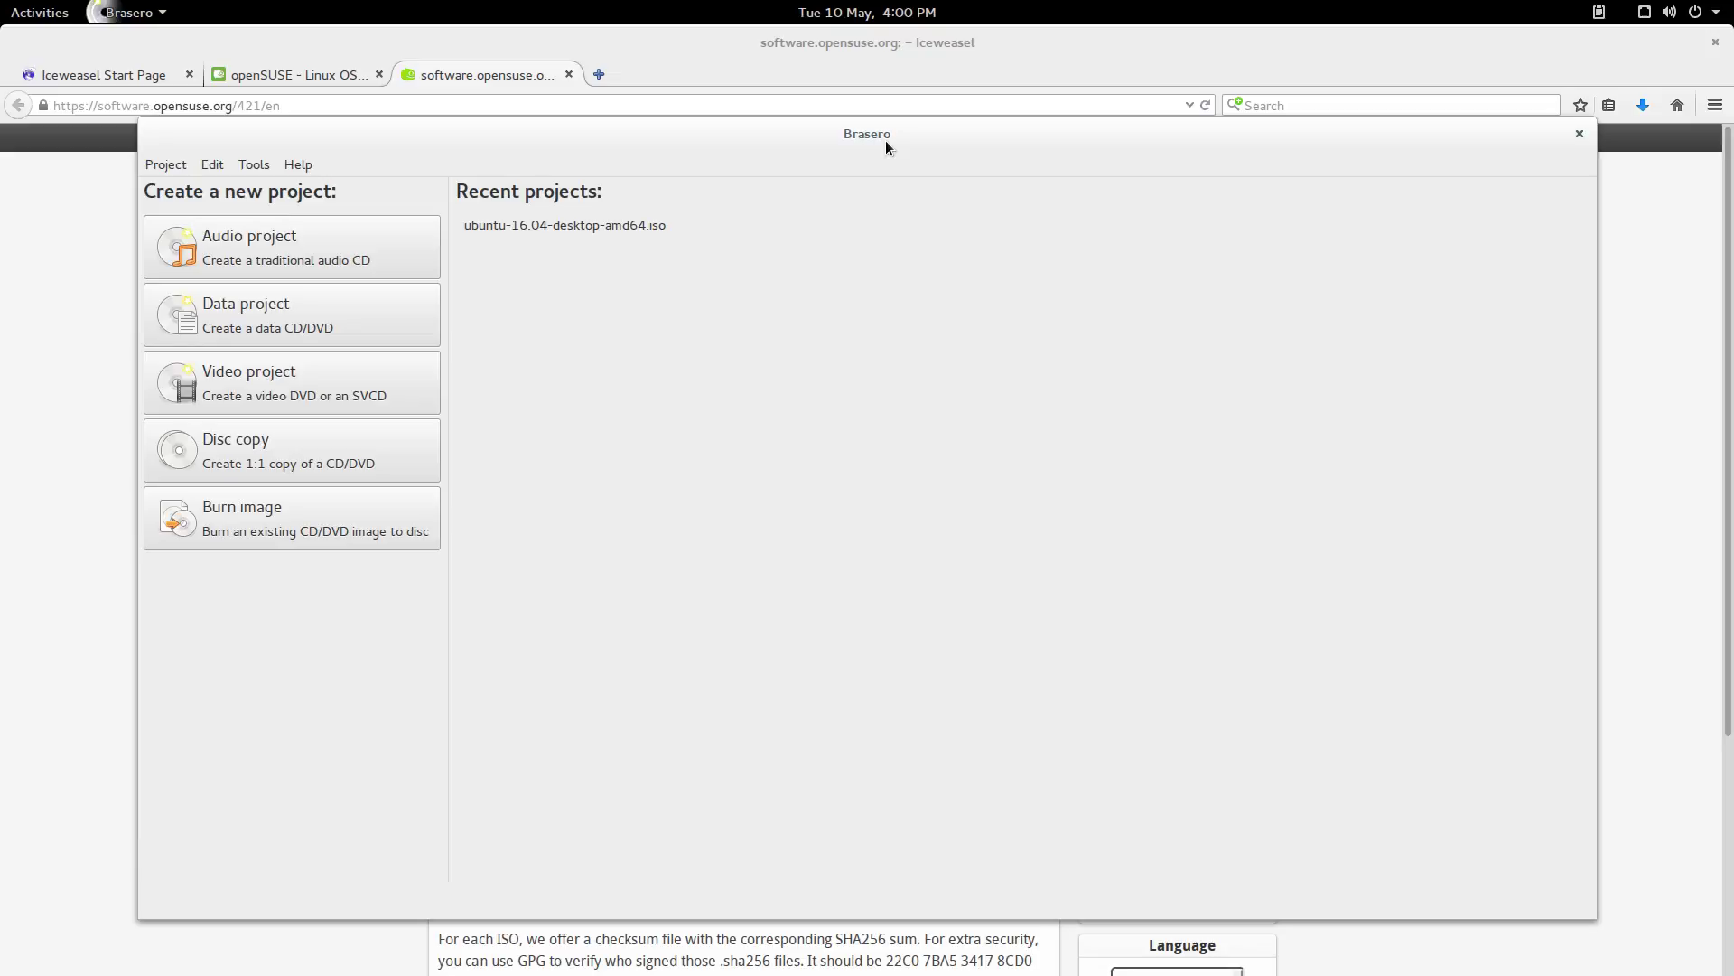
pyautogui.click(249, 513)
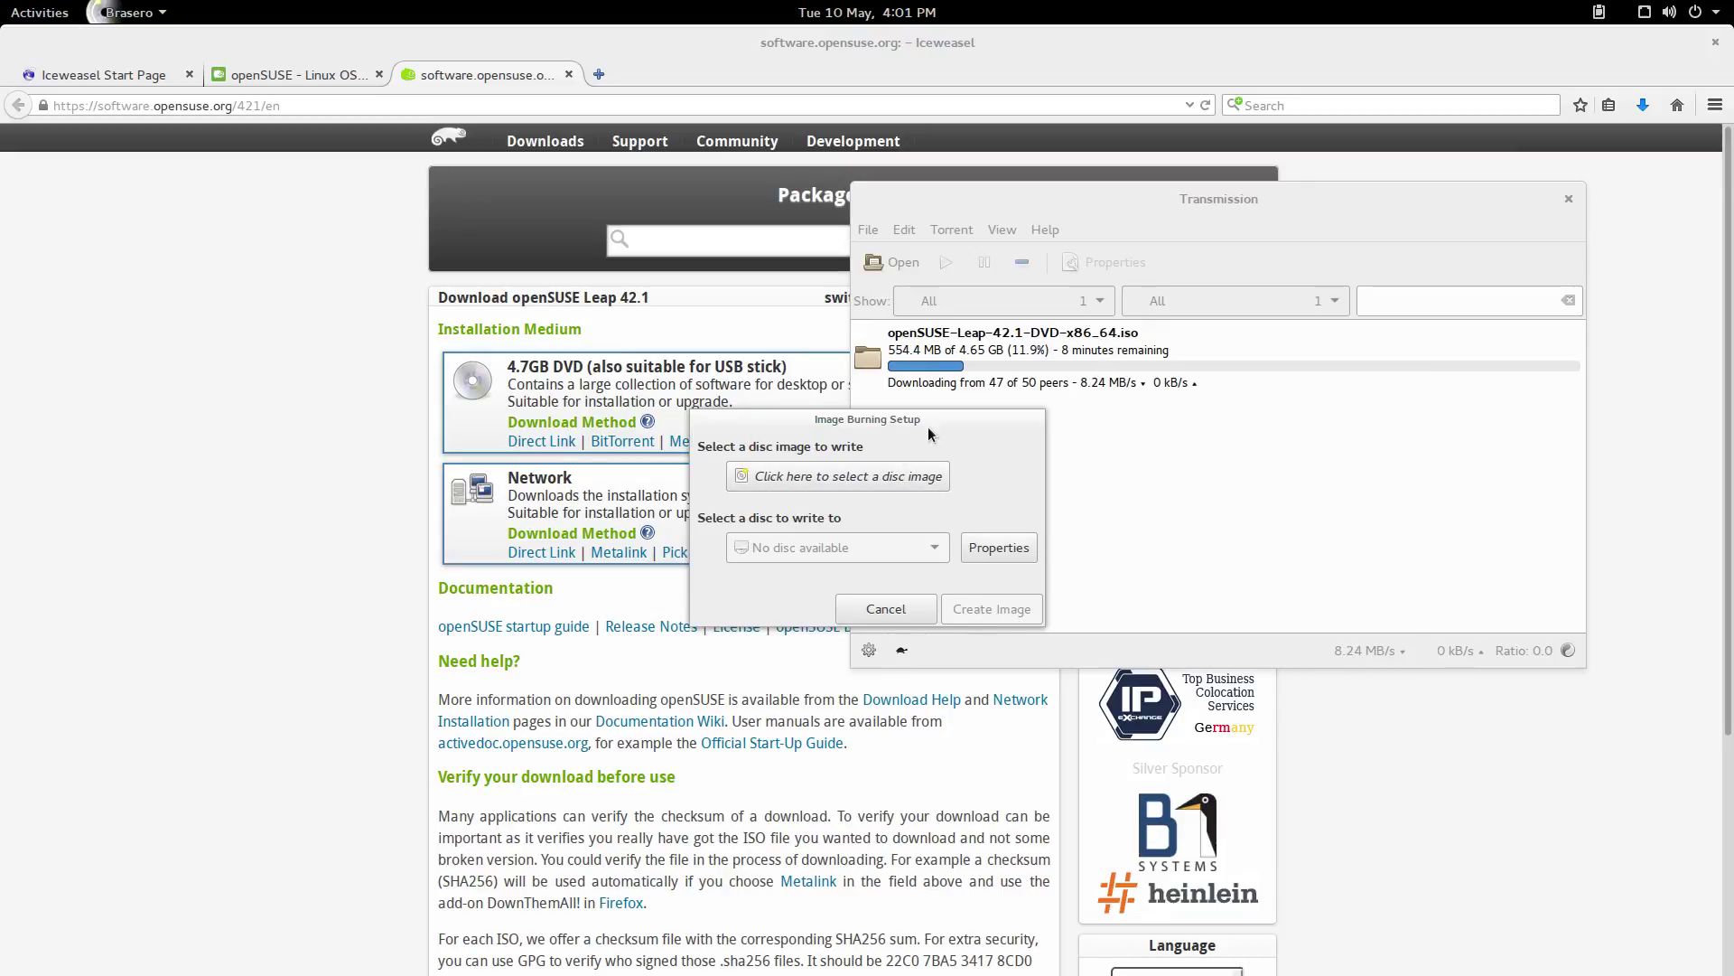
pyautogui.moveTo(928, 428); pyautogui.dragTo(640, 432)
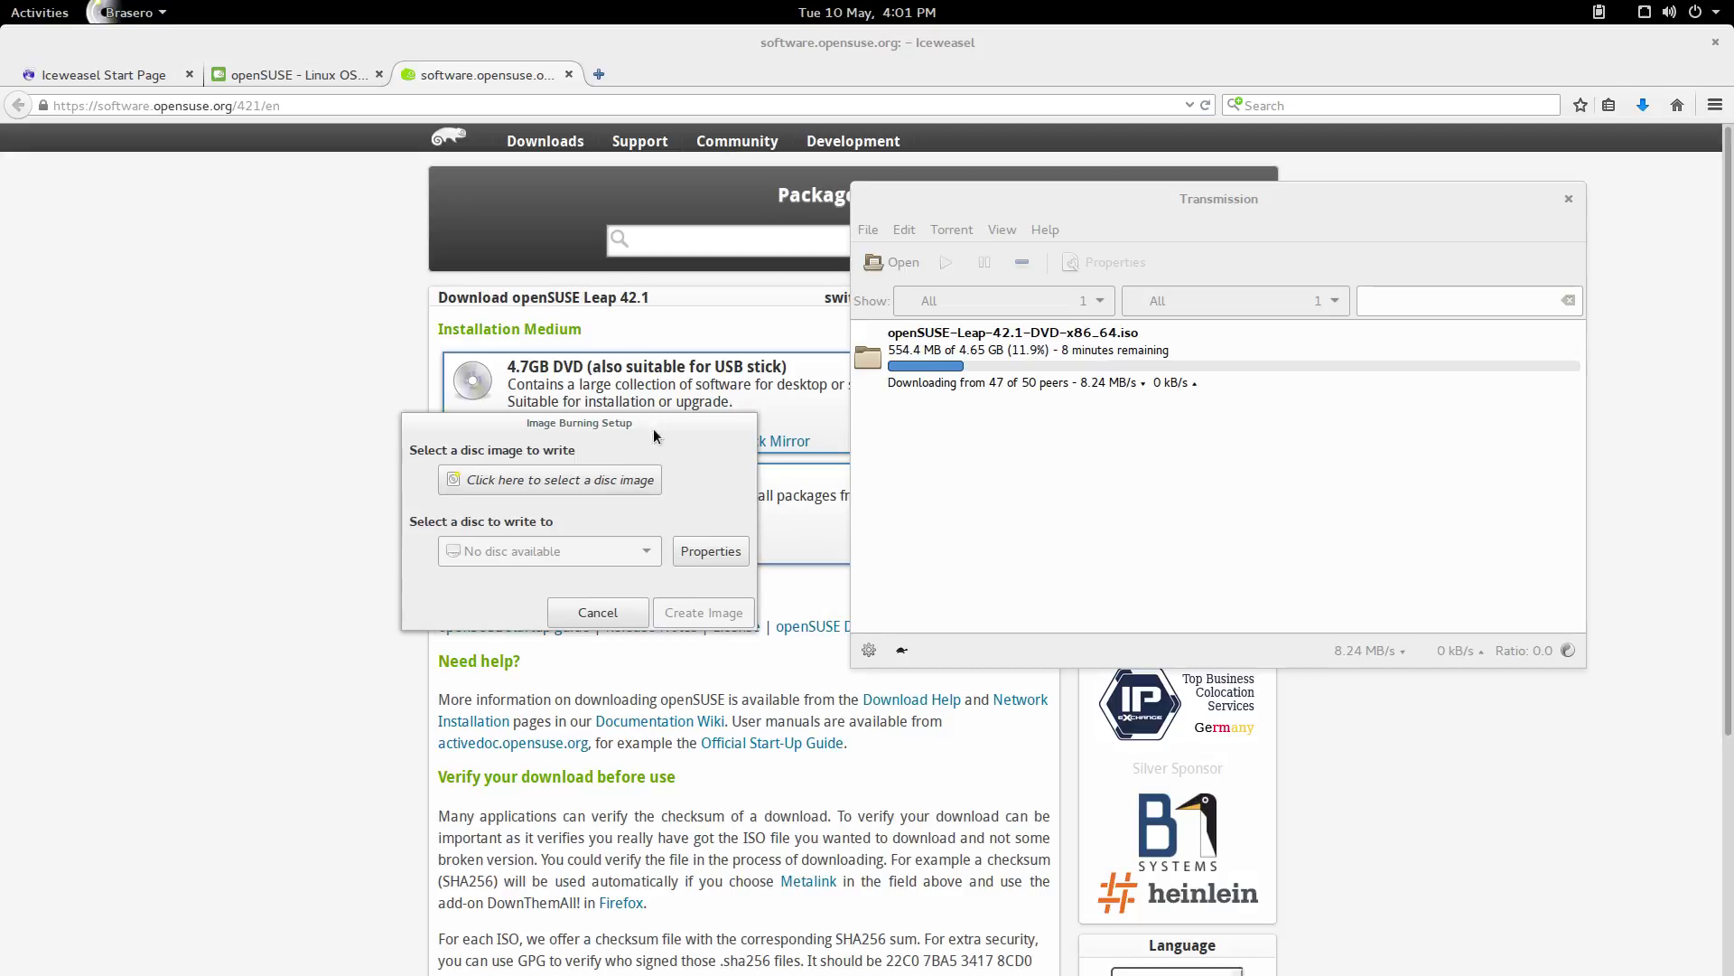
pyautogui.click(598, 615)
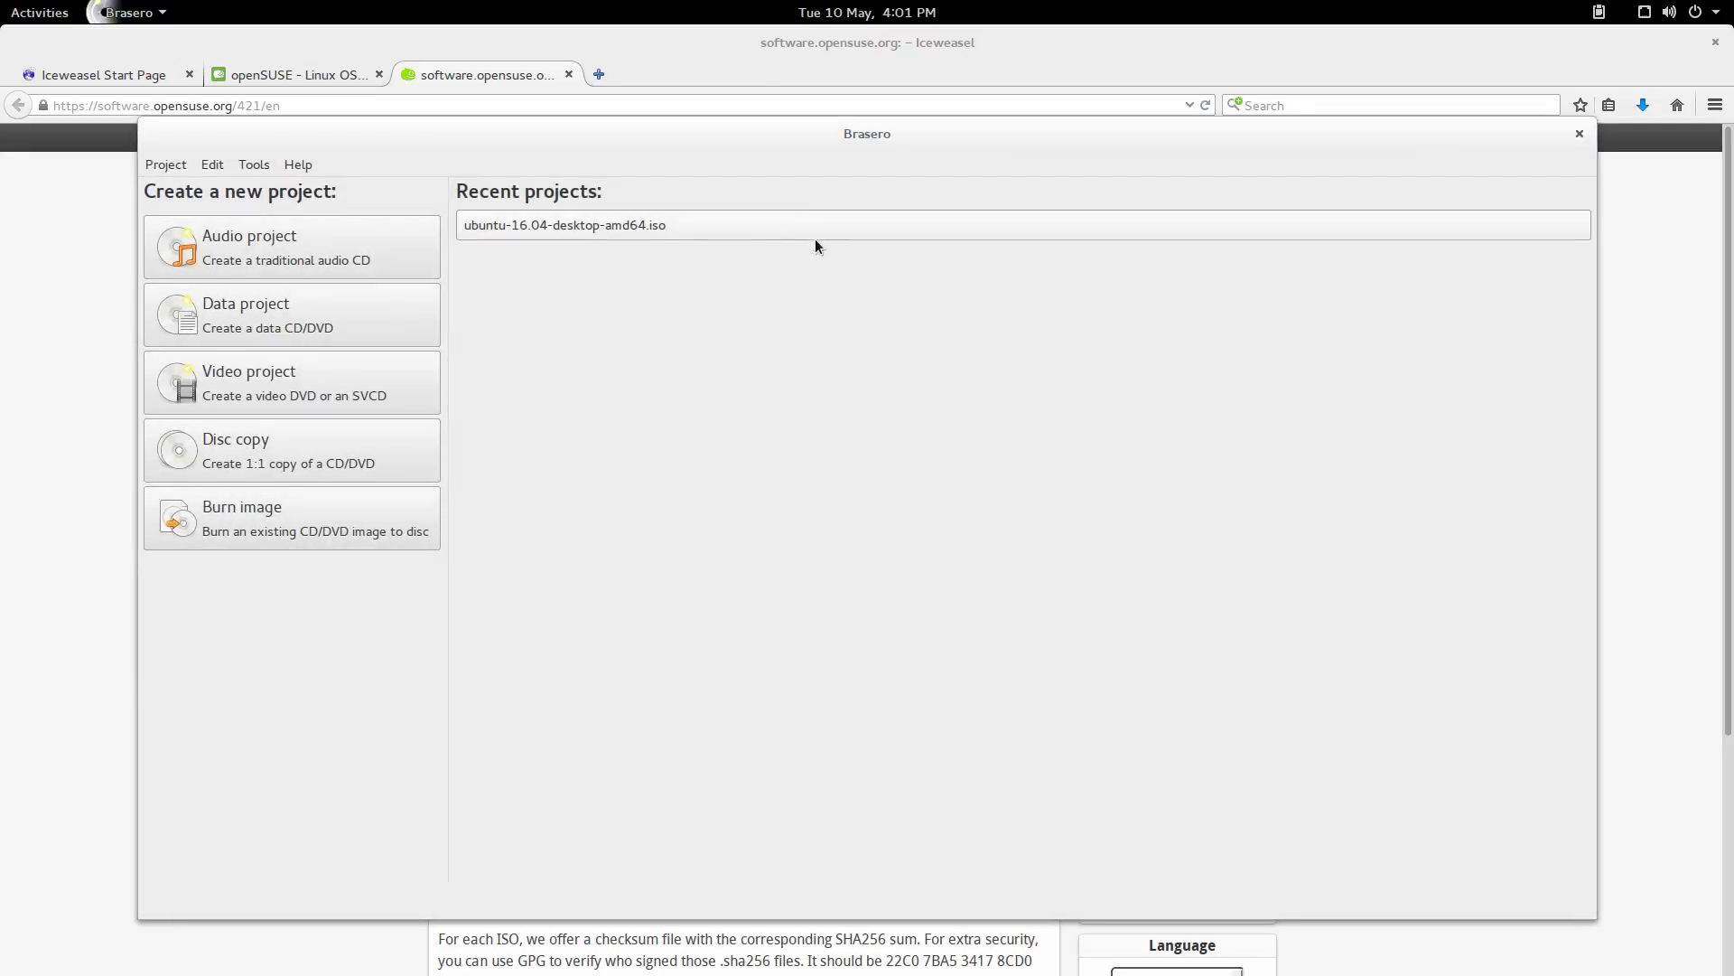
pyautogui.click(1580, 134)
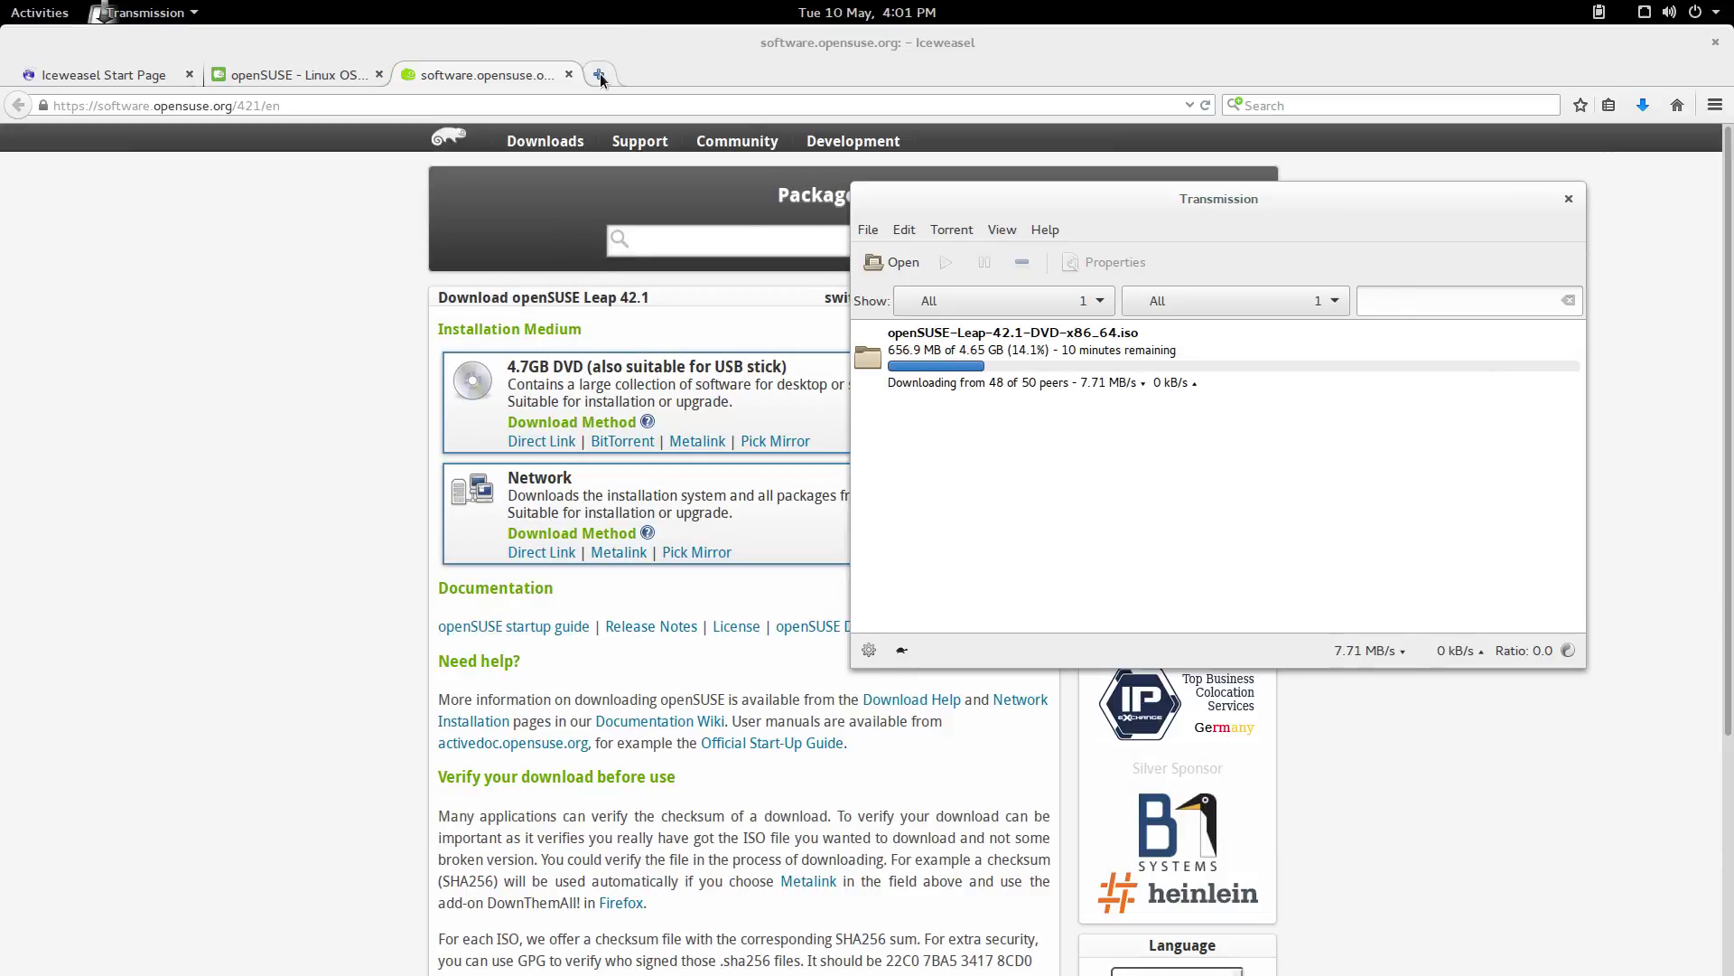
# Step: Search the web for "linux usb iso burner" in a new Iceweasel tab
pyautogui.click(39, 13)
pyautogui.click(39, 12)
pyautogui.click(598, 75)
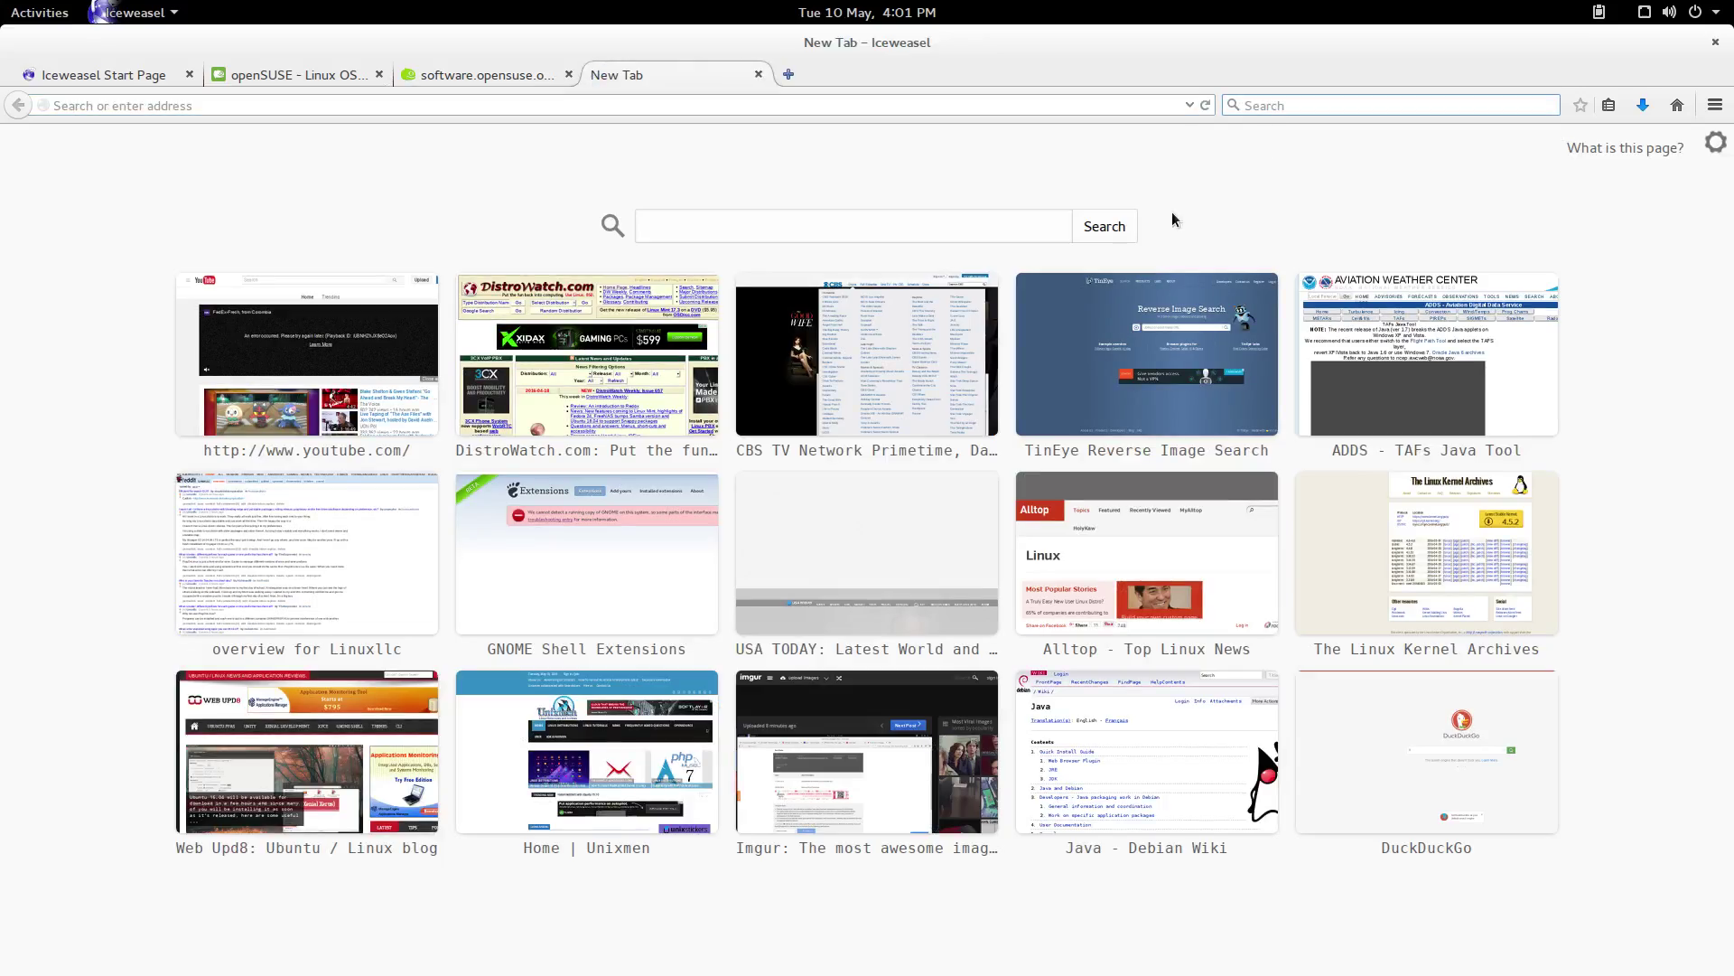
pyautogui.hotkey('ctrl', 'k')
pyautogui.write('linux')
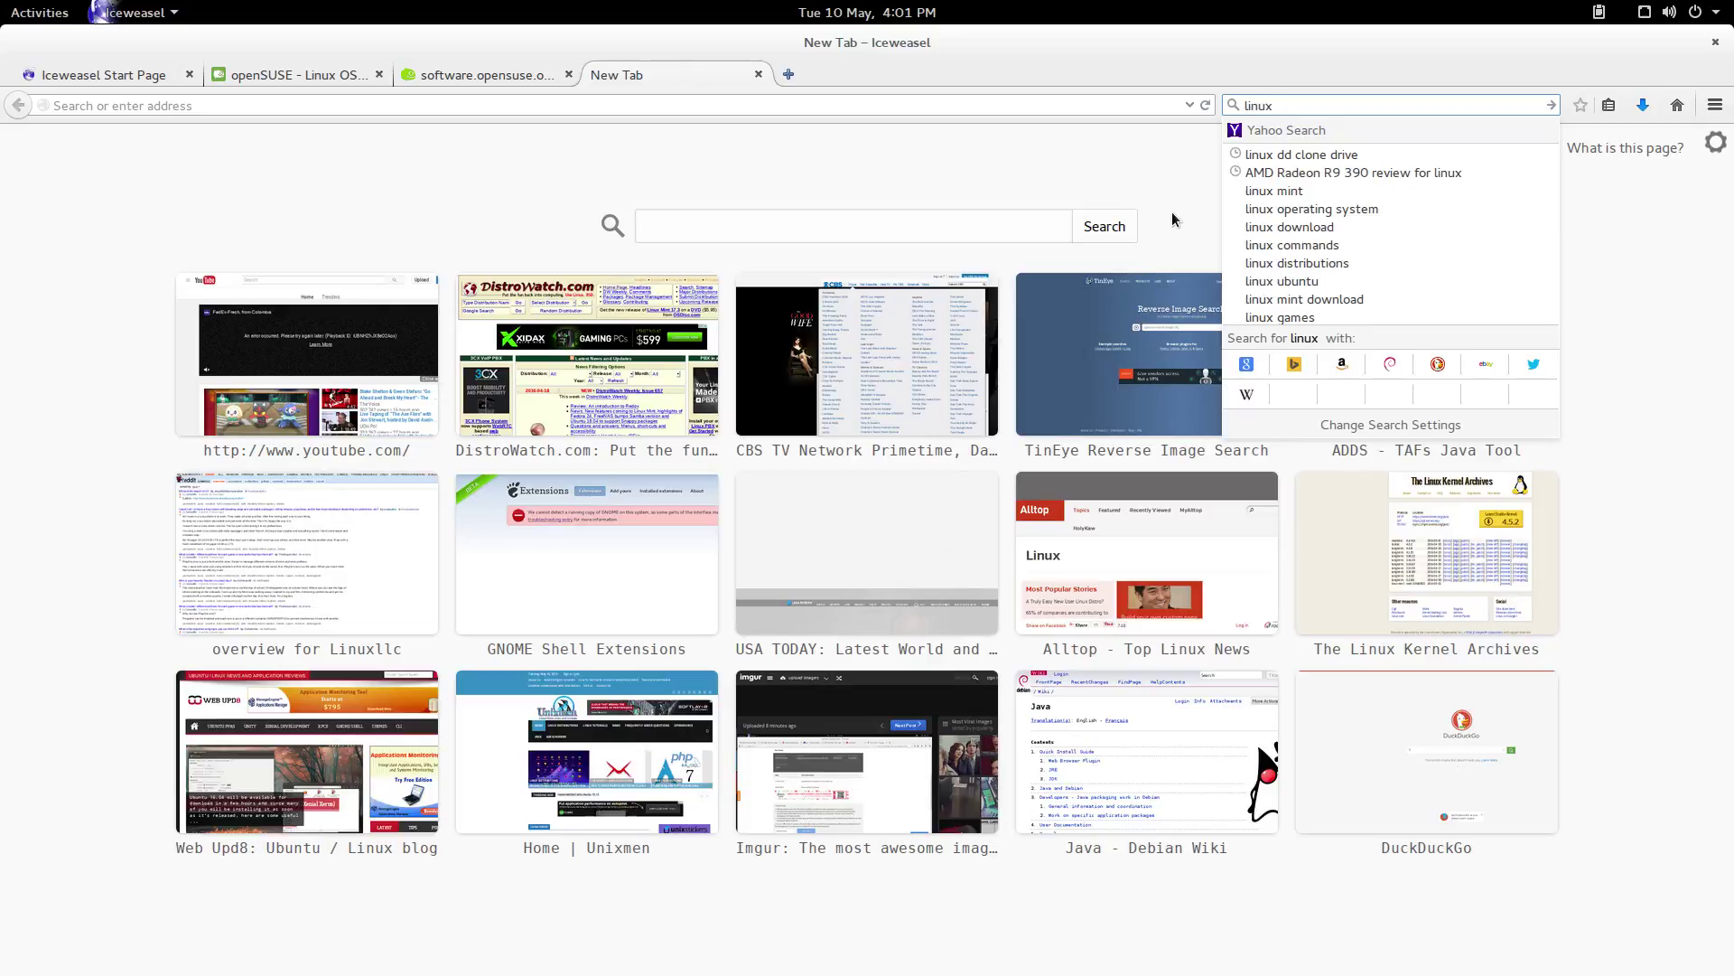
pyautogui.write(' usb bu')
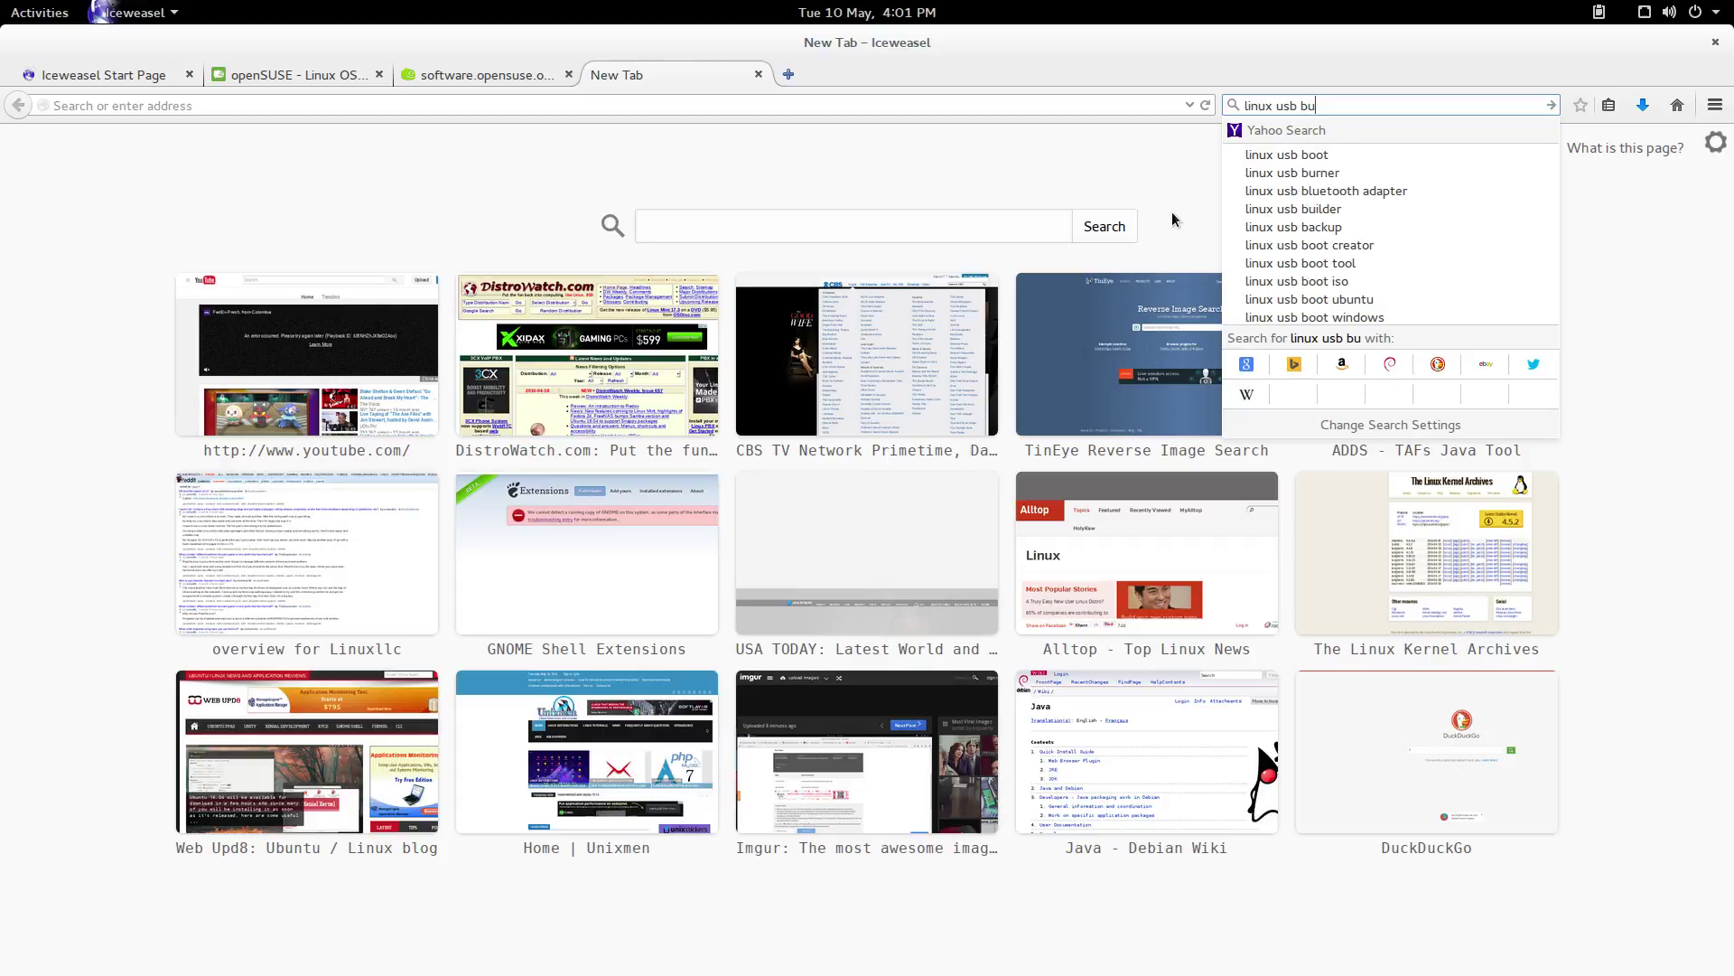
pyautogui.write('r')
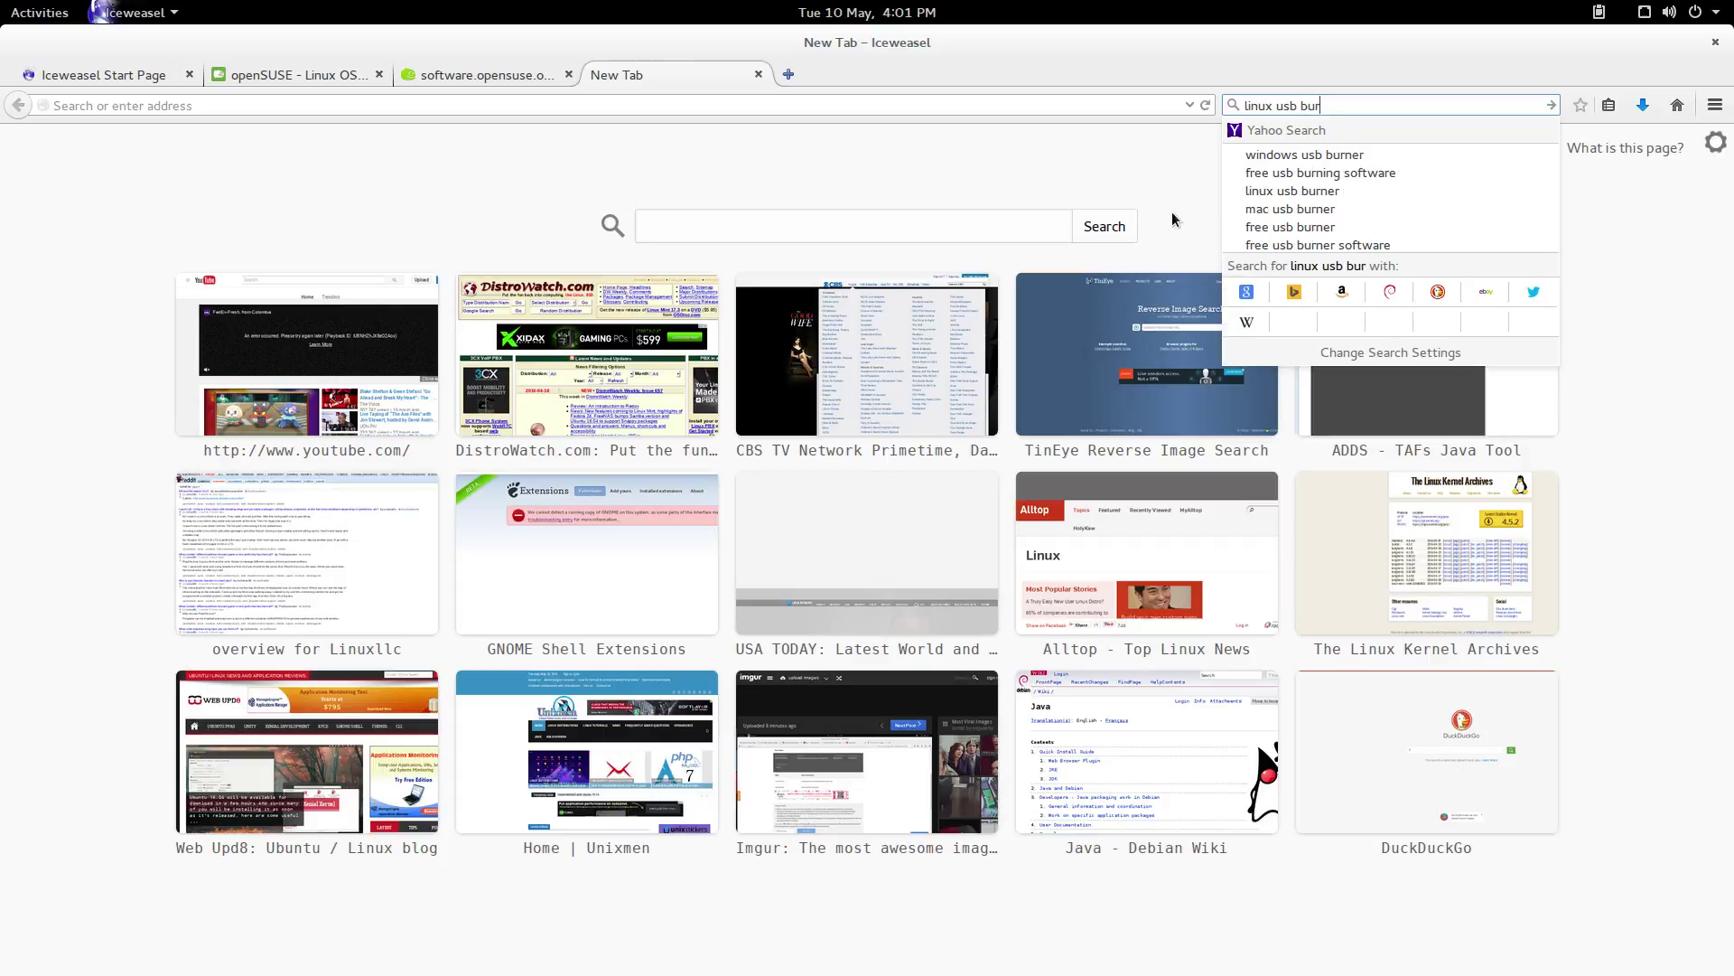
pyautogui.press('BackSpace')
pyautogui.press('BackSpace')
pyautogui.press('BackSpace')
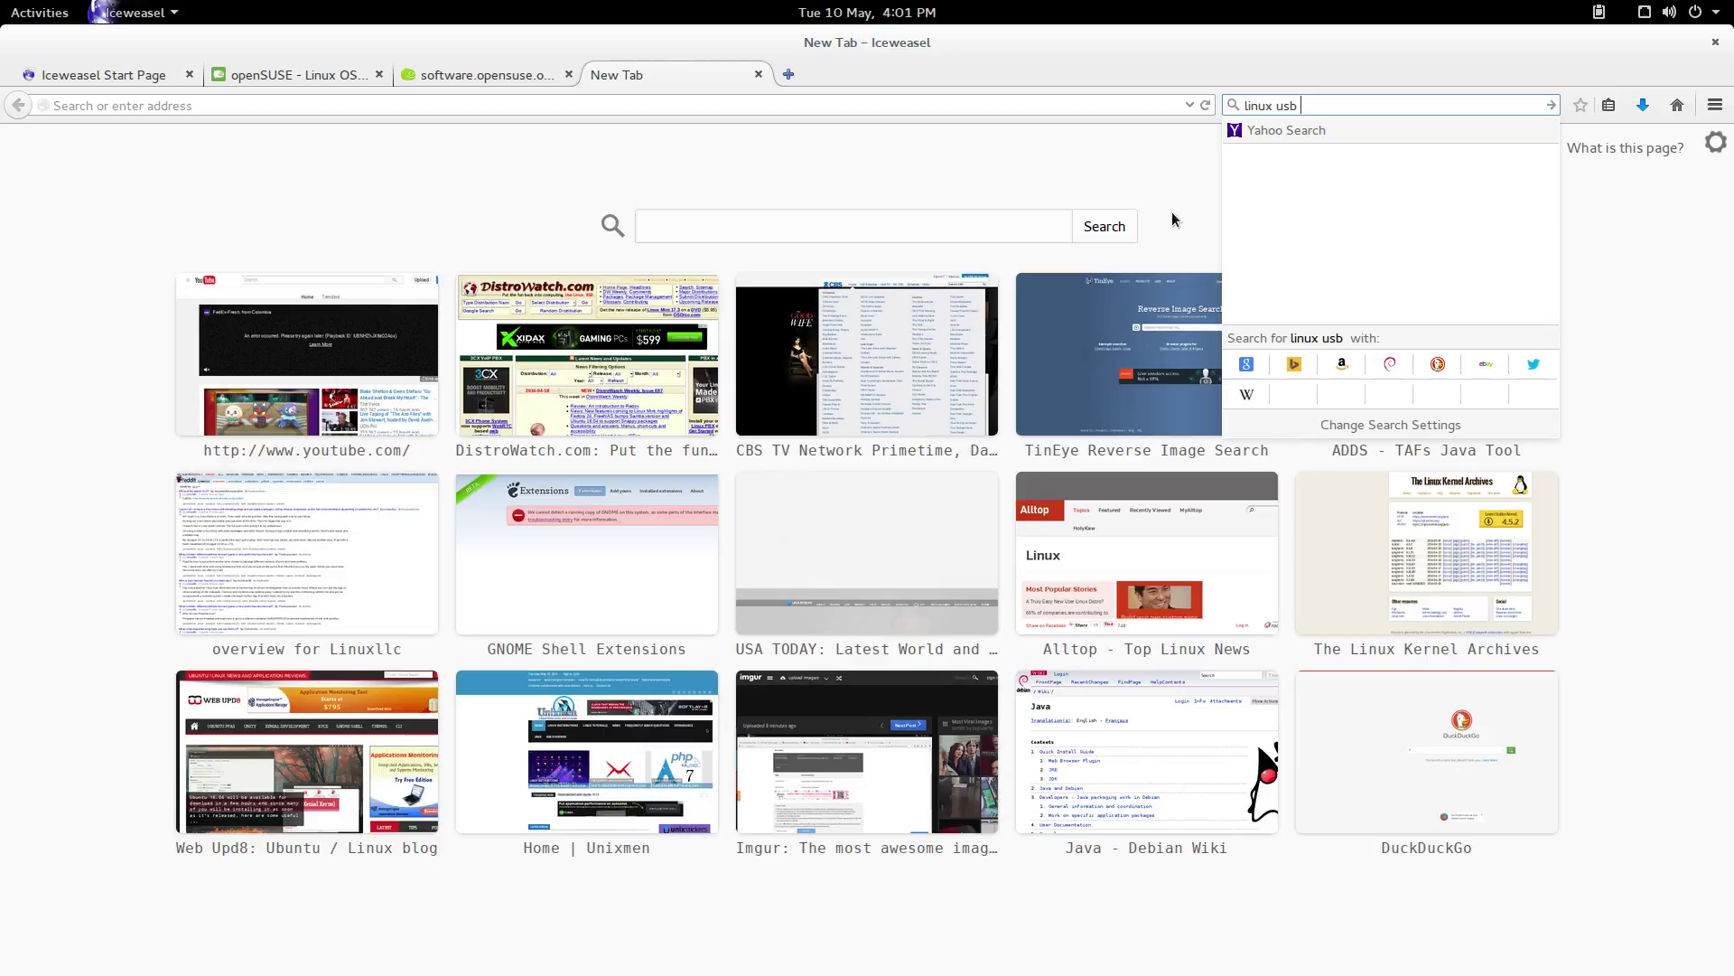
pyautogui.write('iso b')
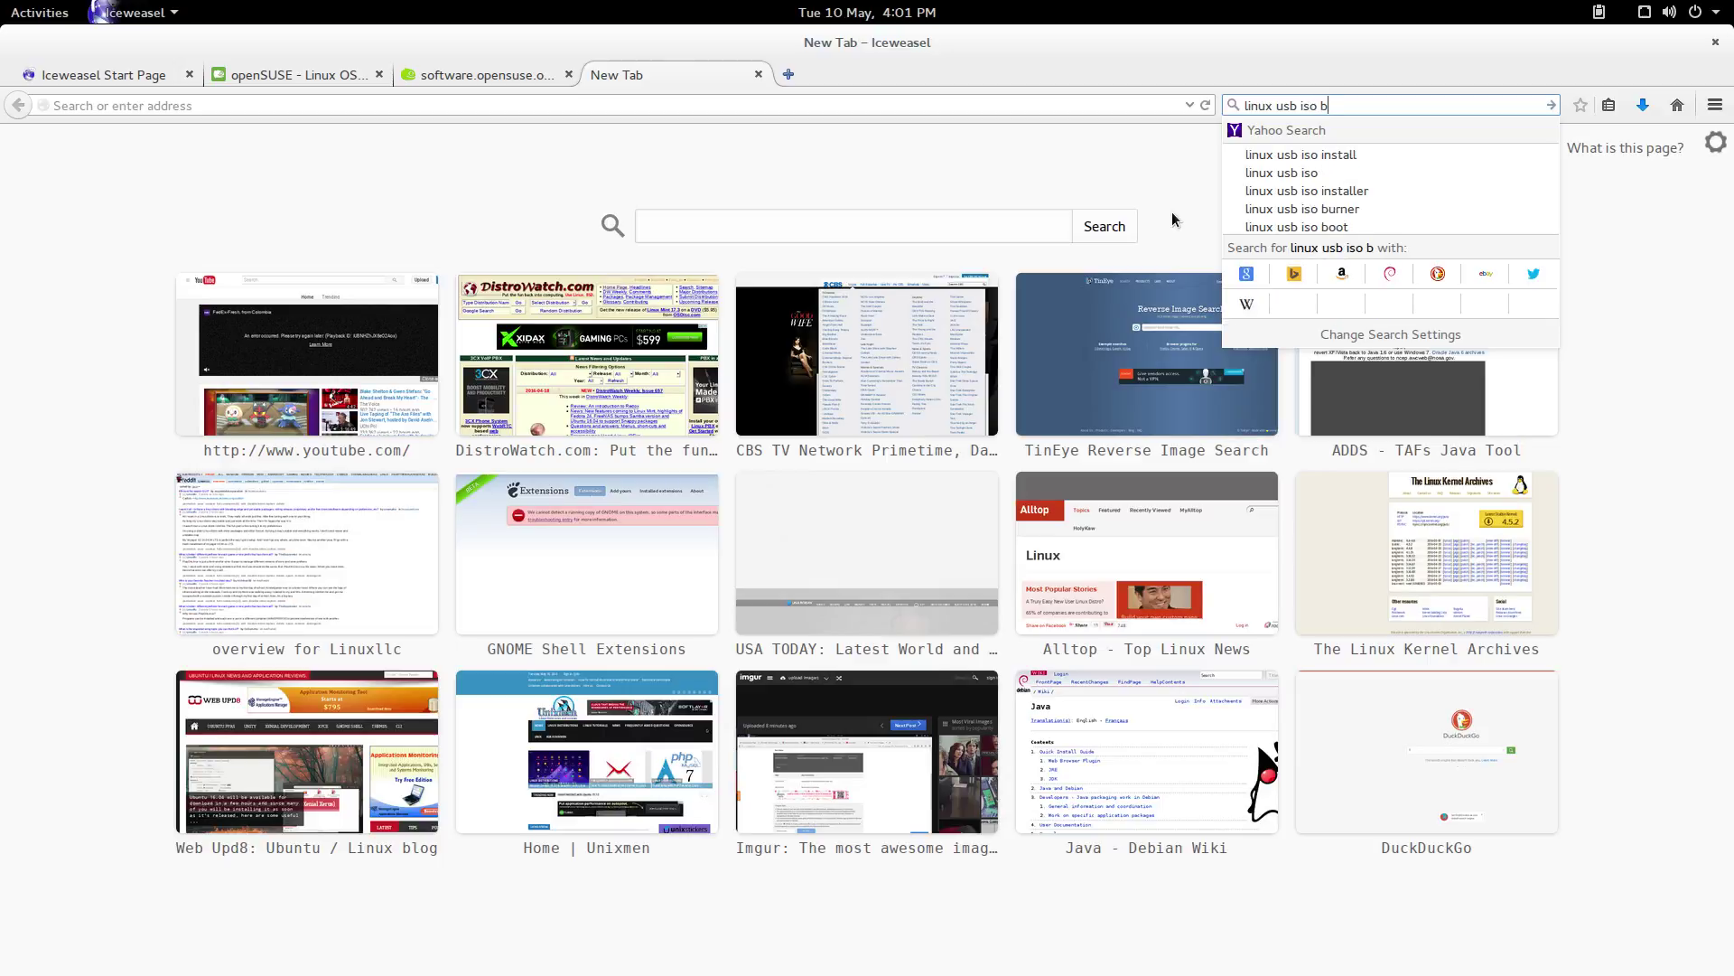
pyautogui.write('urner')
pyautogui.press('Return')
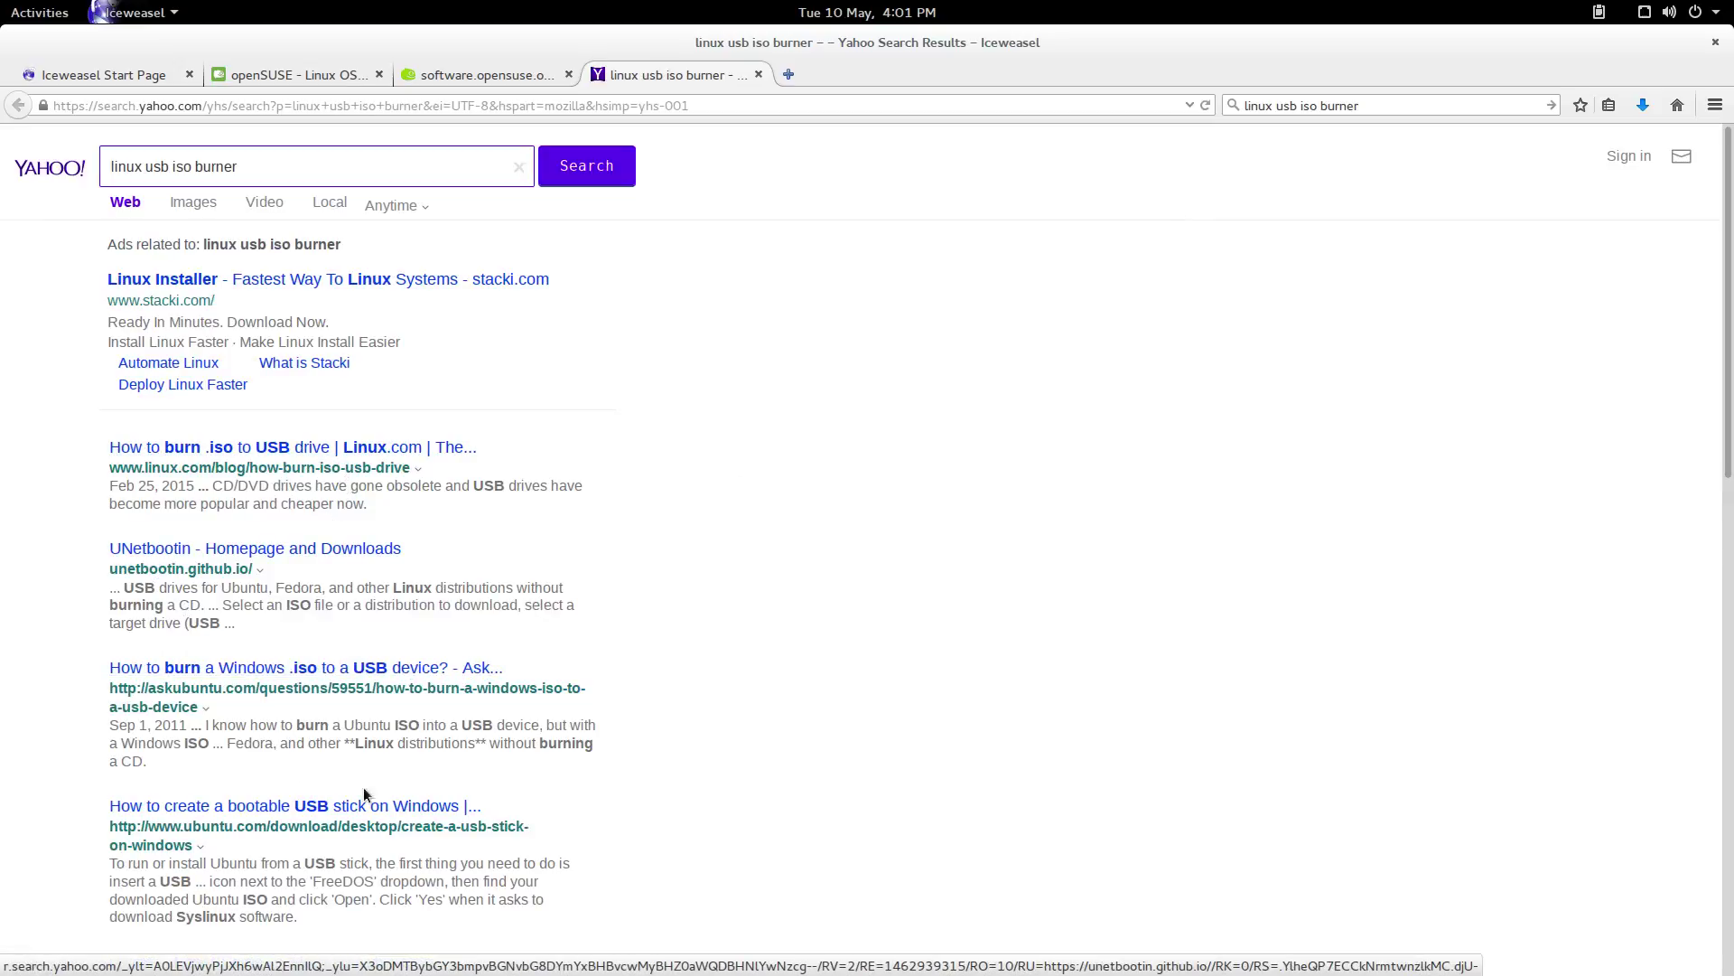
# Step: Open the UNetbootin homepage from the search results and examine its features and usage instructions
pyautogui.scroll(-4, 542, 759)
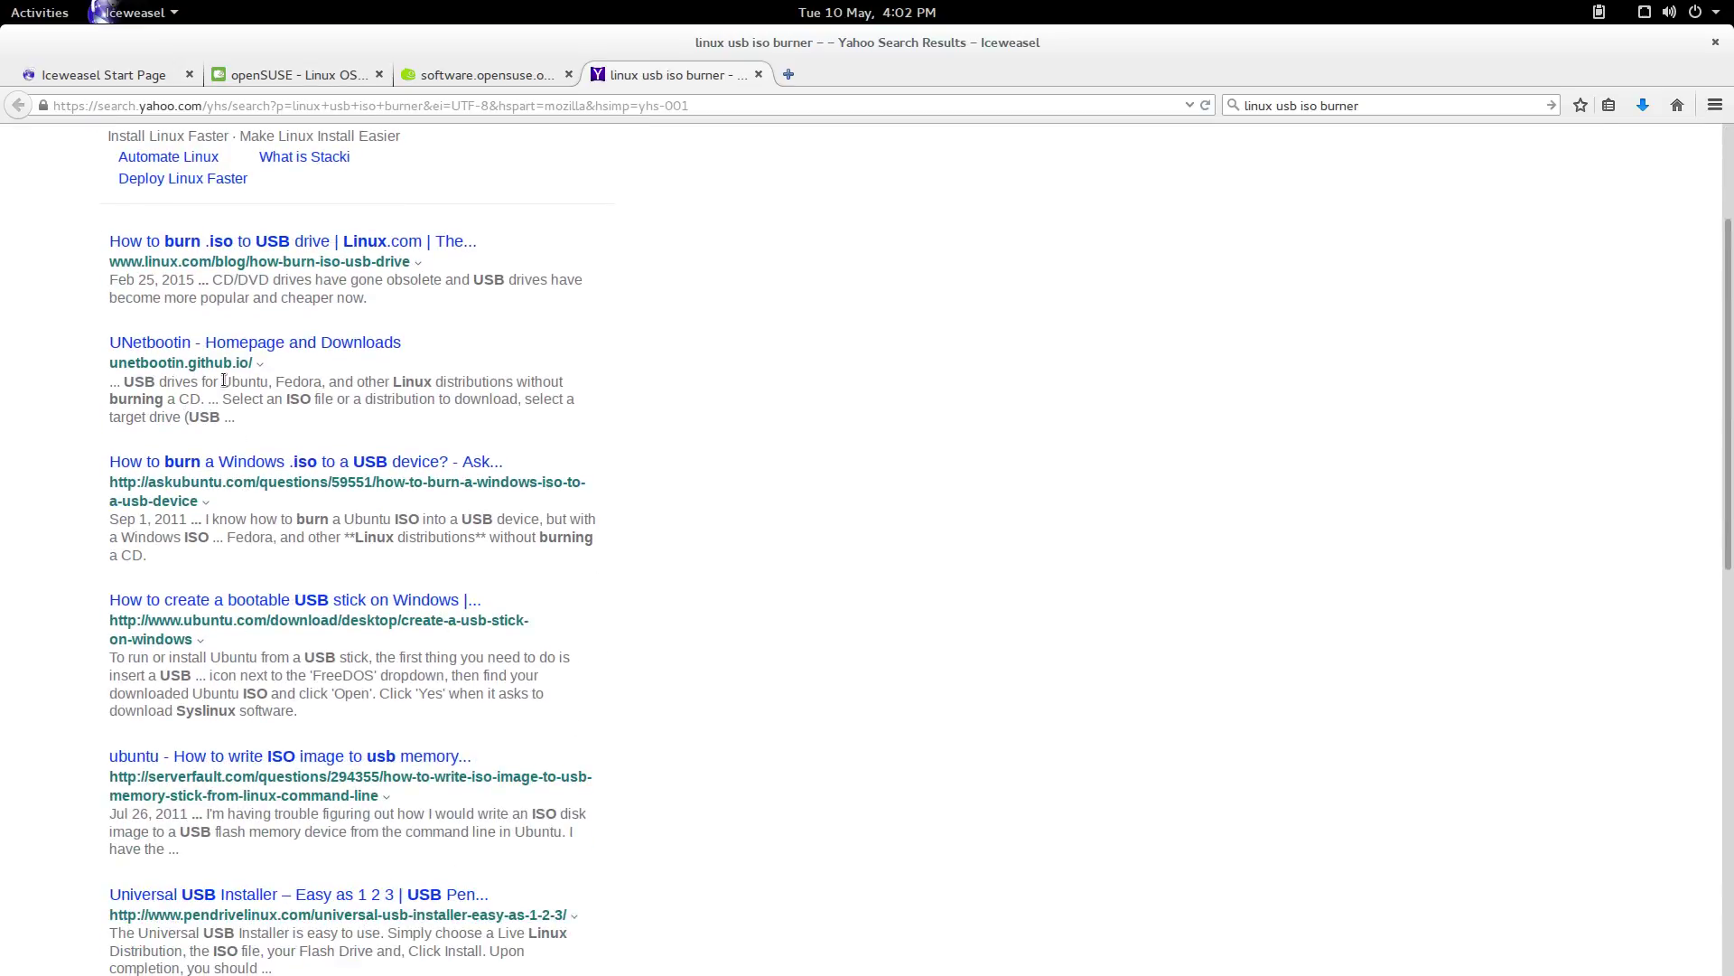
pyautogui.click(258, 350)
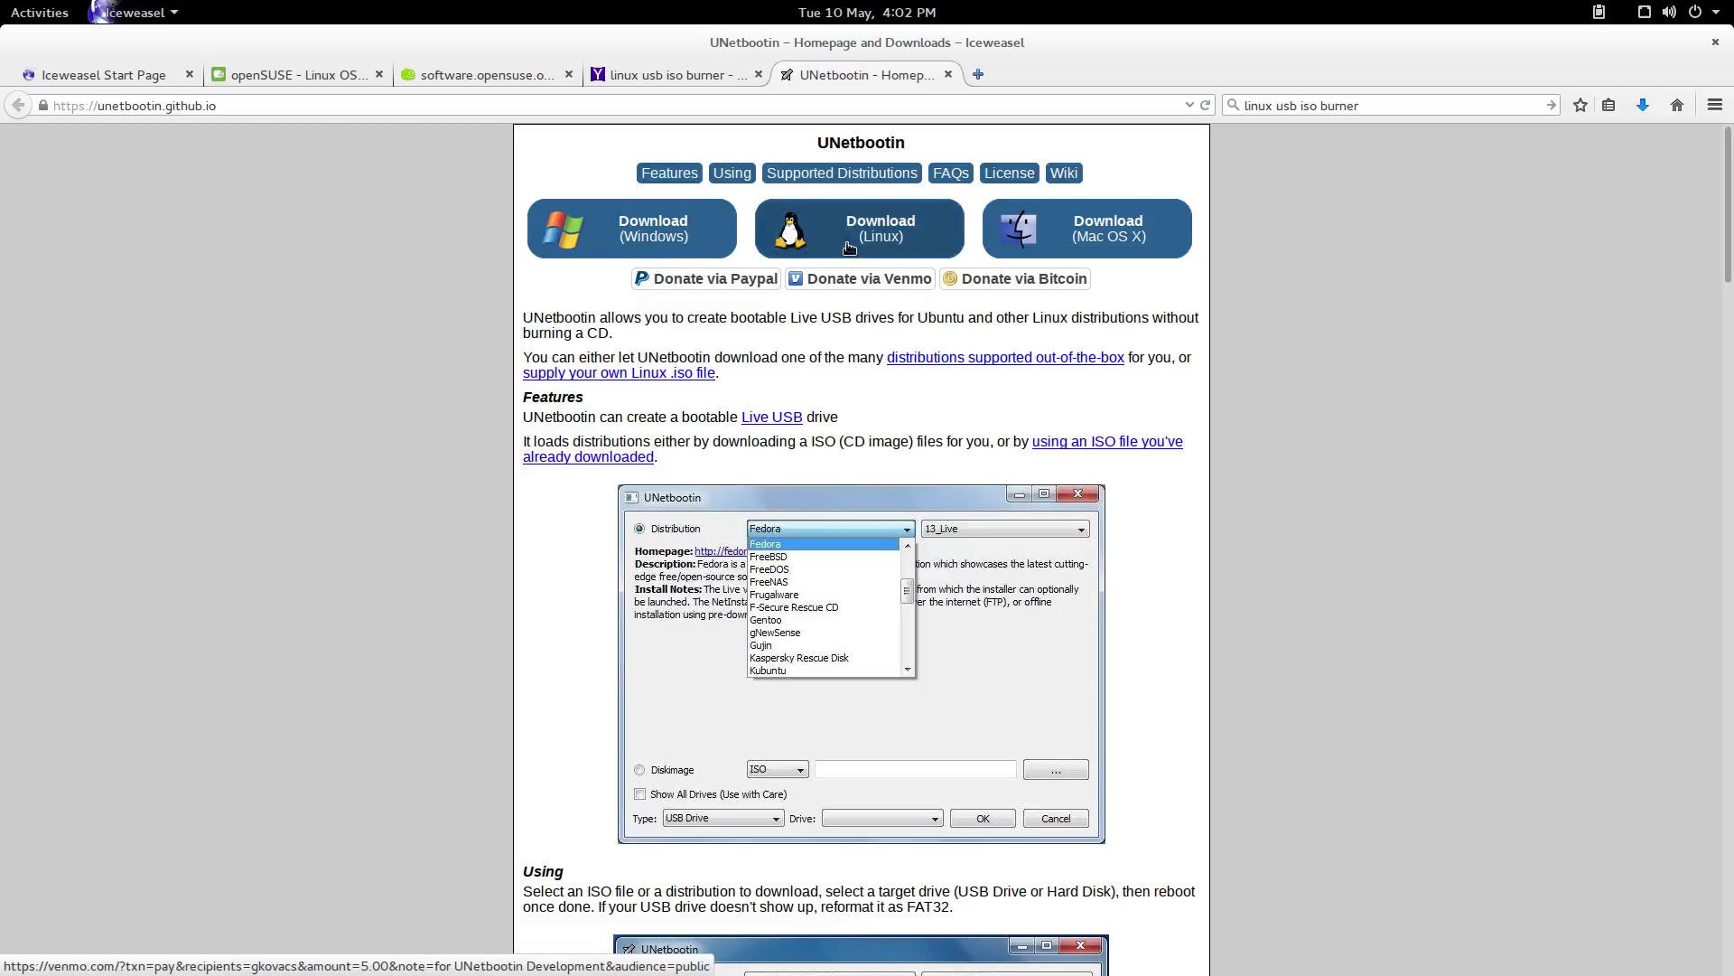
pyautogui.scroll(-10, 962, 641)
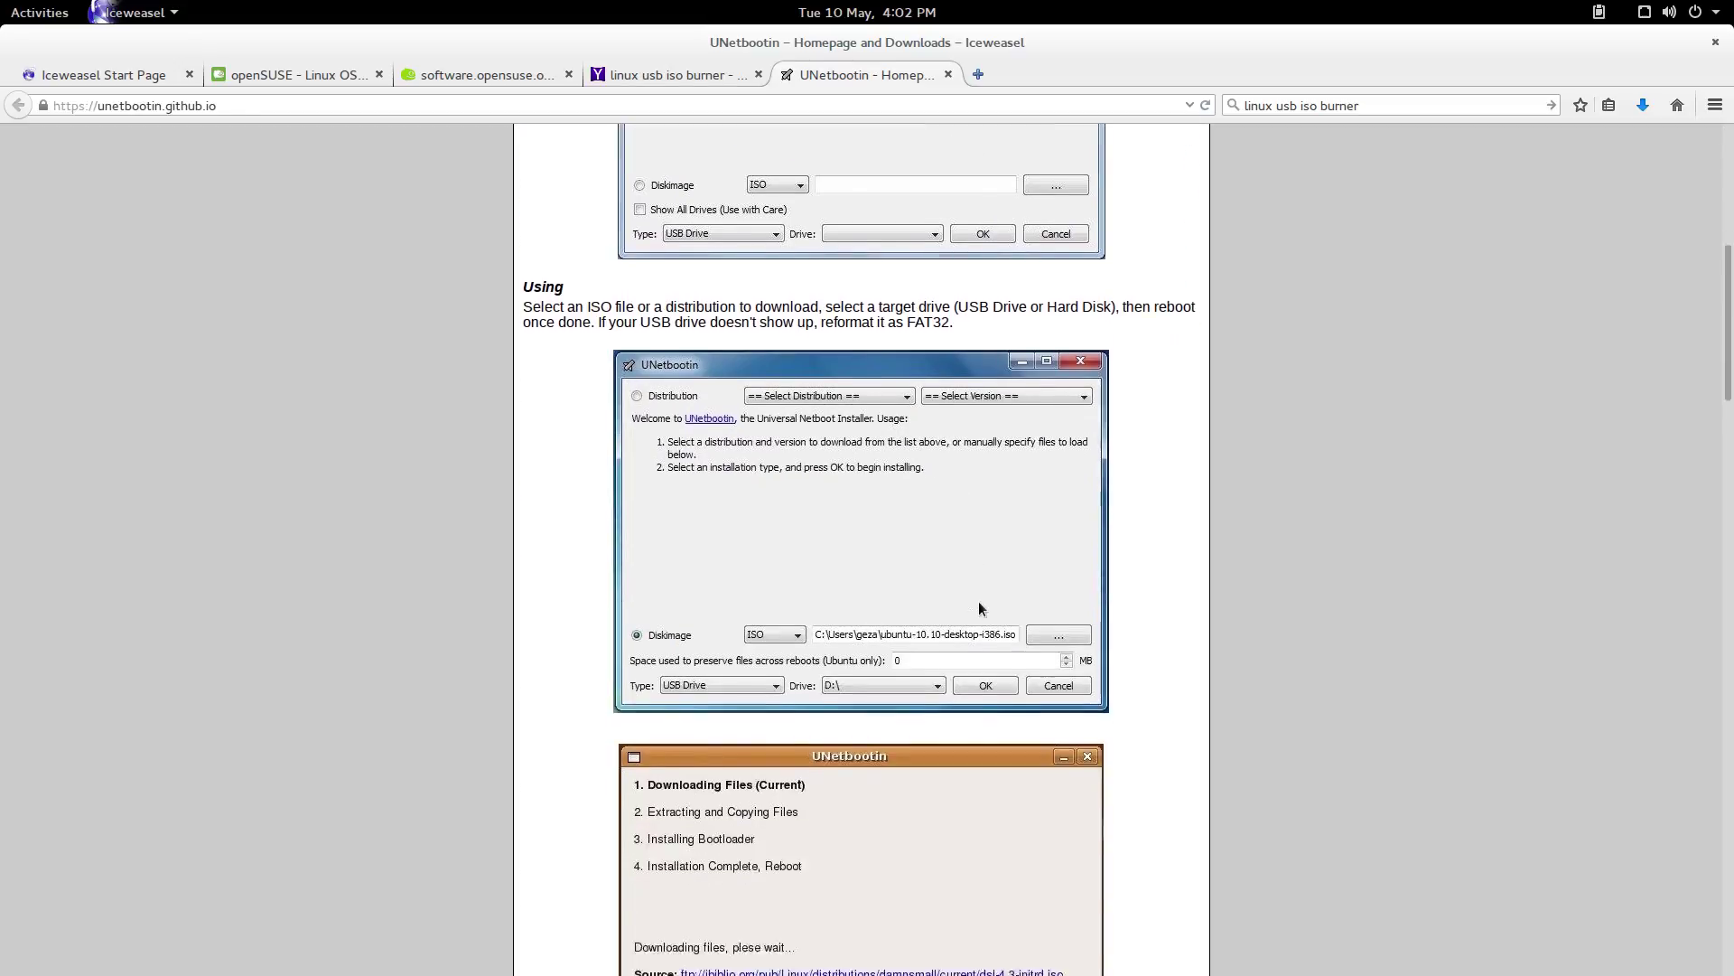
# Step: Review UNetbootin's supported distributions and disk image instructions, and close the UNetbootin and search results tabs
pyautogui.scroll(-20, 978, 600)
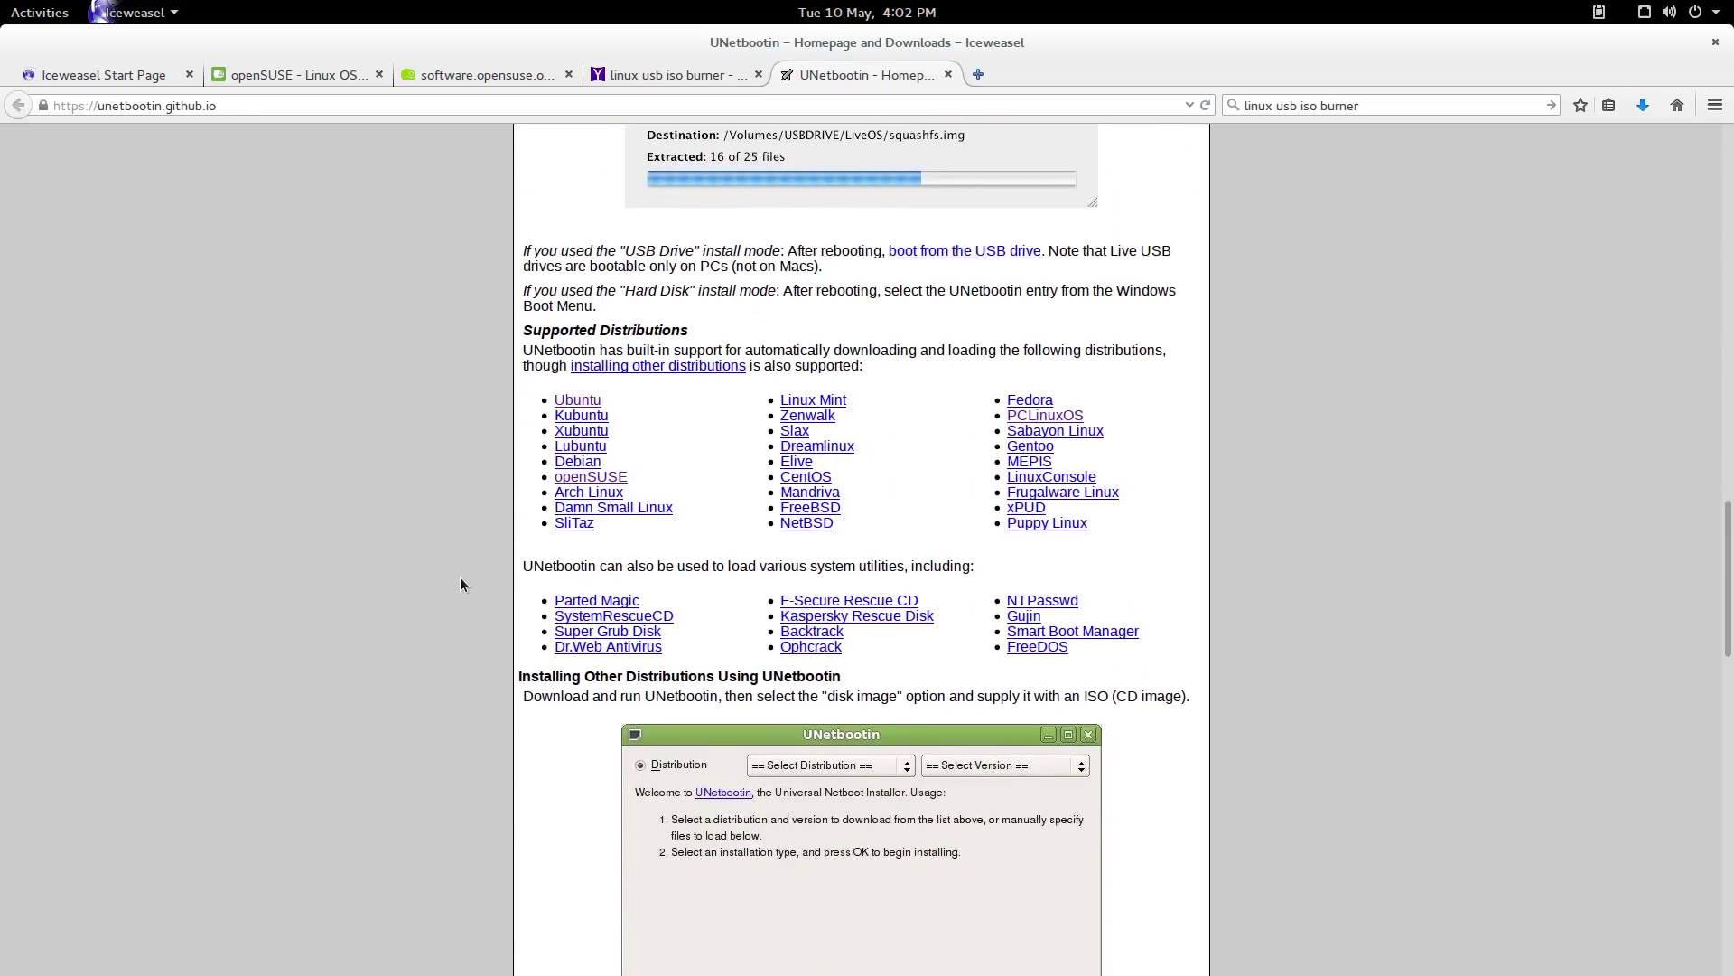
pyautogui.scroll(-4, 461, 578)
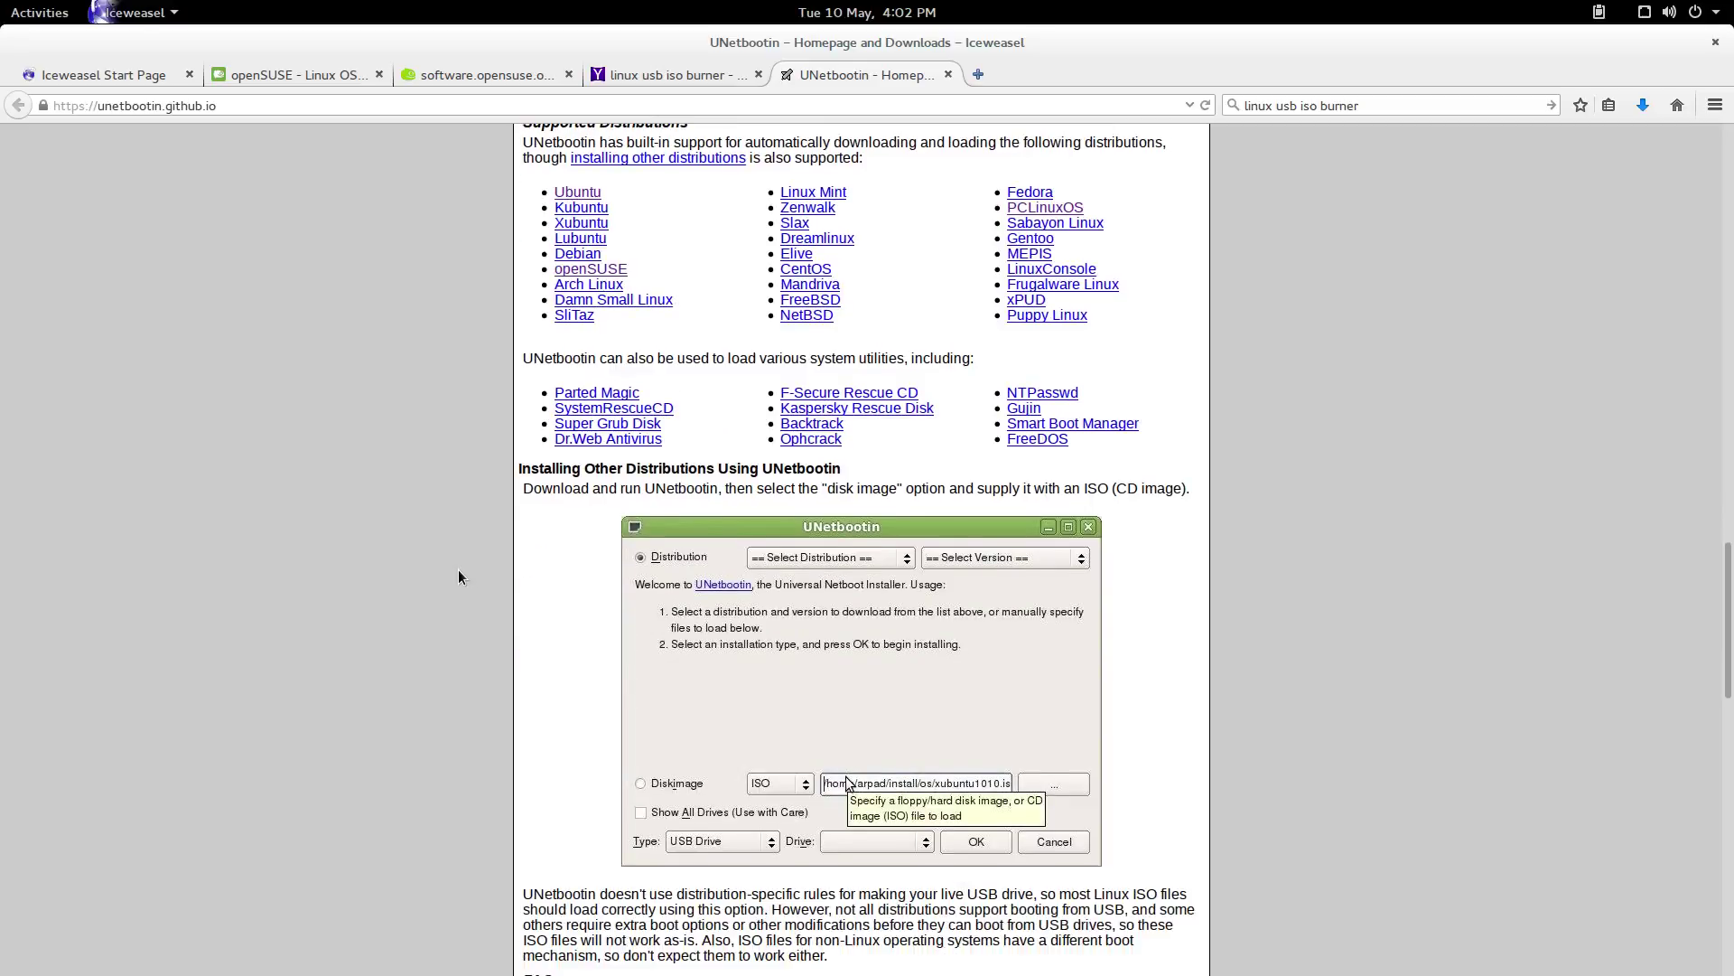
pyautogui.click(950, 75)
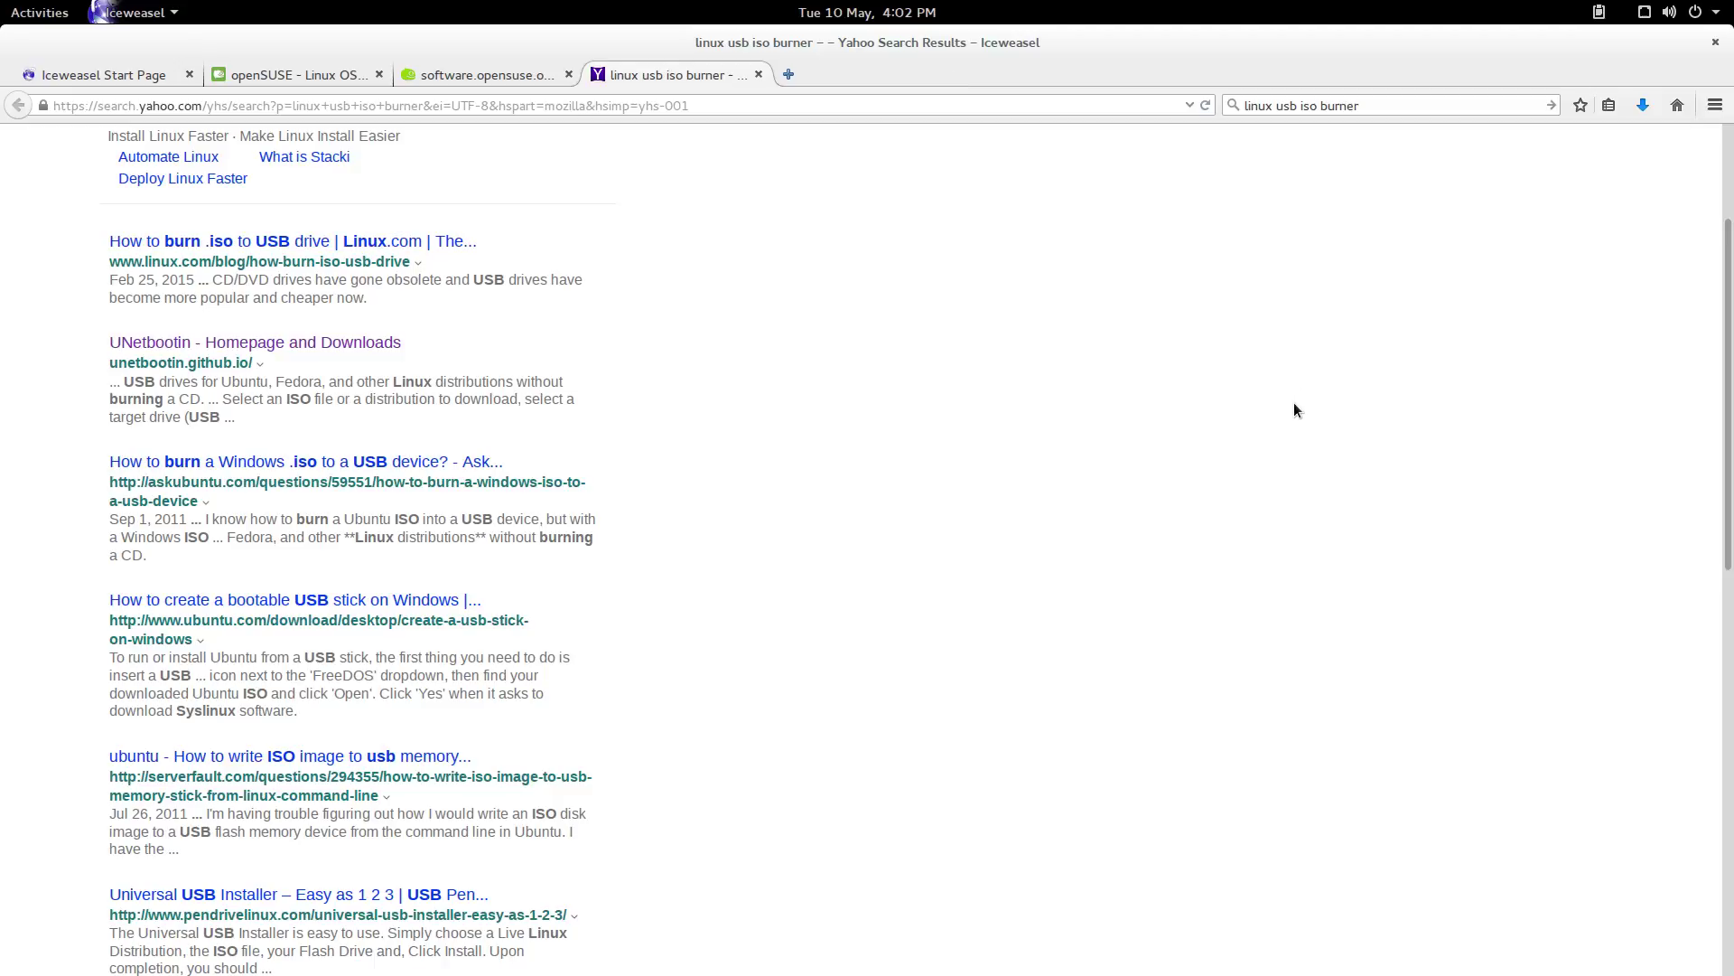
pyautogui.click(759, 75)
# Step: Switch to Transmission and pause the completed openSUSE-Leap-42.1-DVD-x86_64.iso torrent
pyautogui.press('super+m')
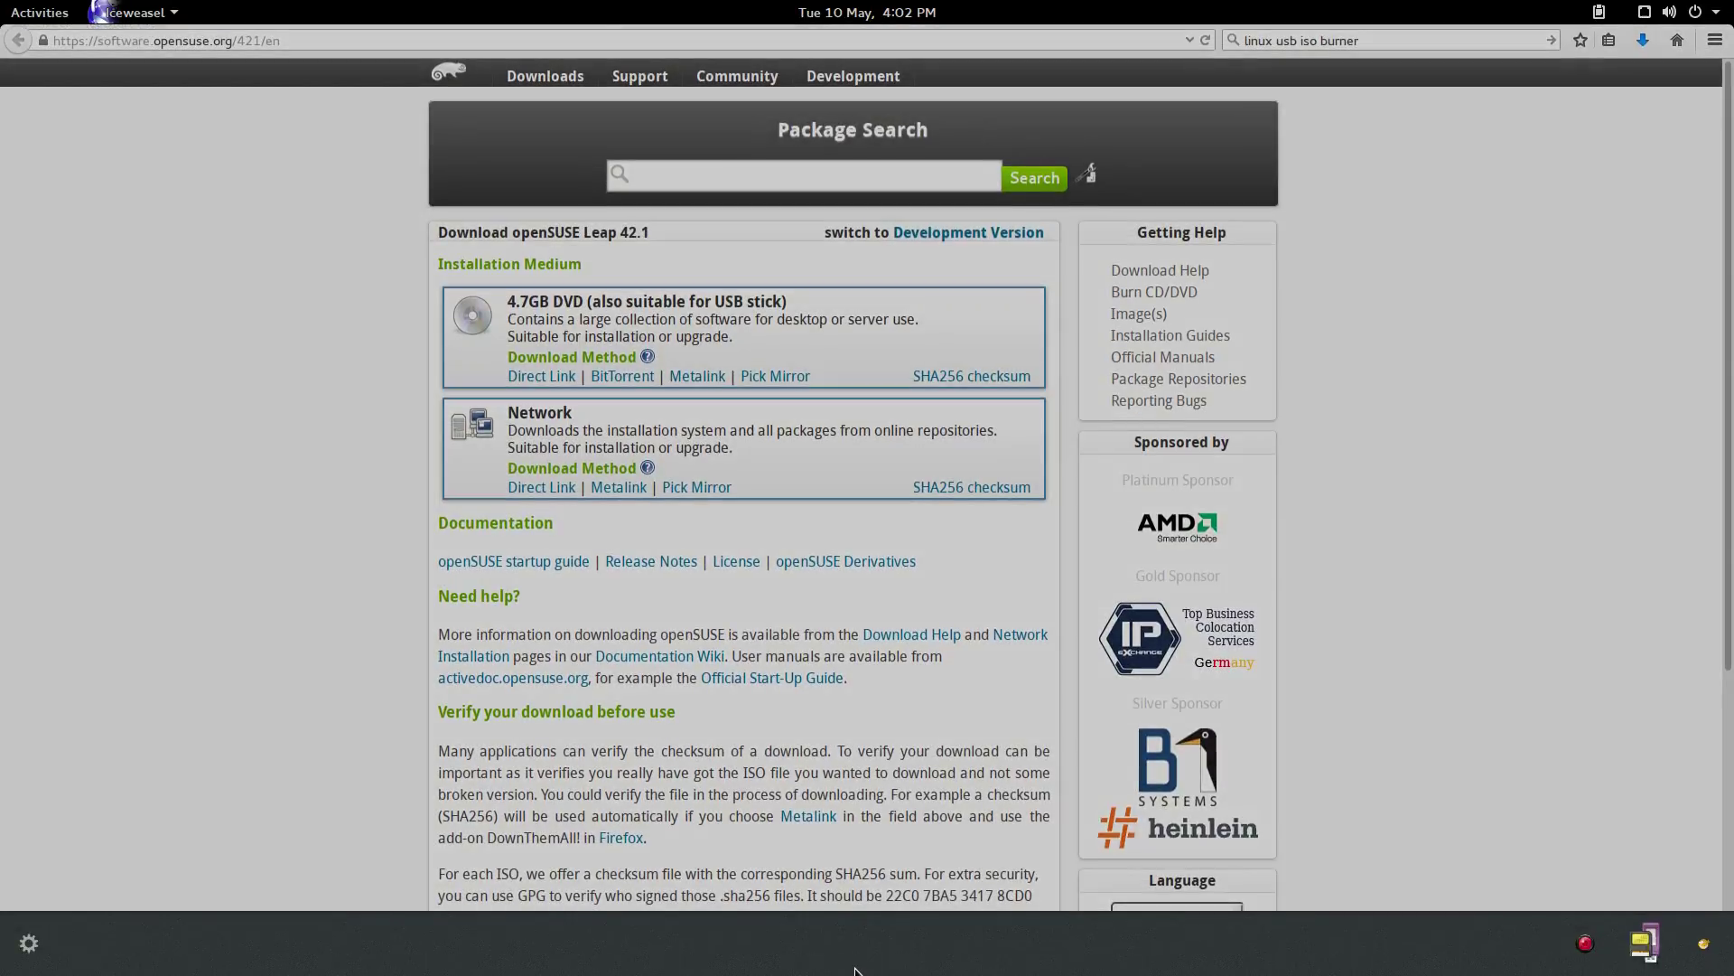
pyautogui.moveTo(2, 2)
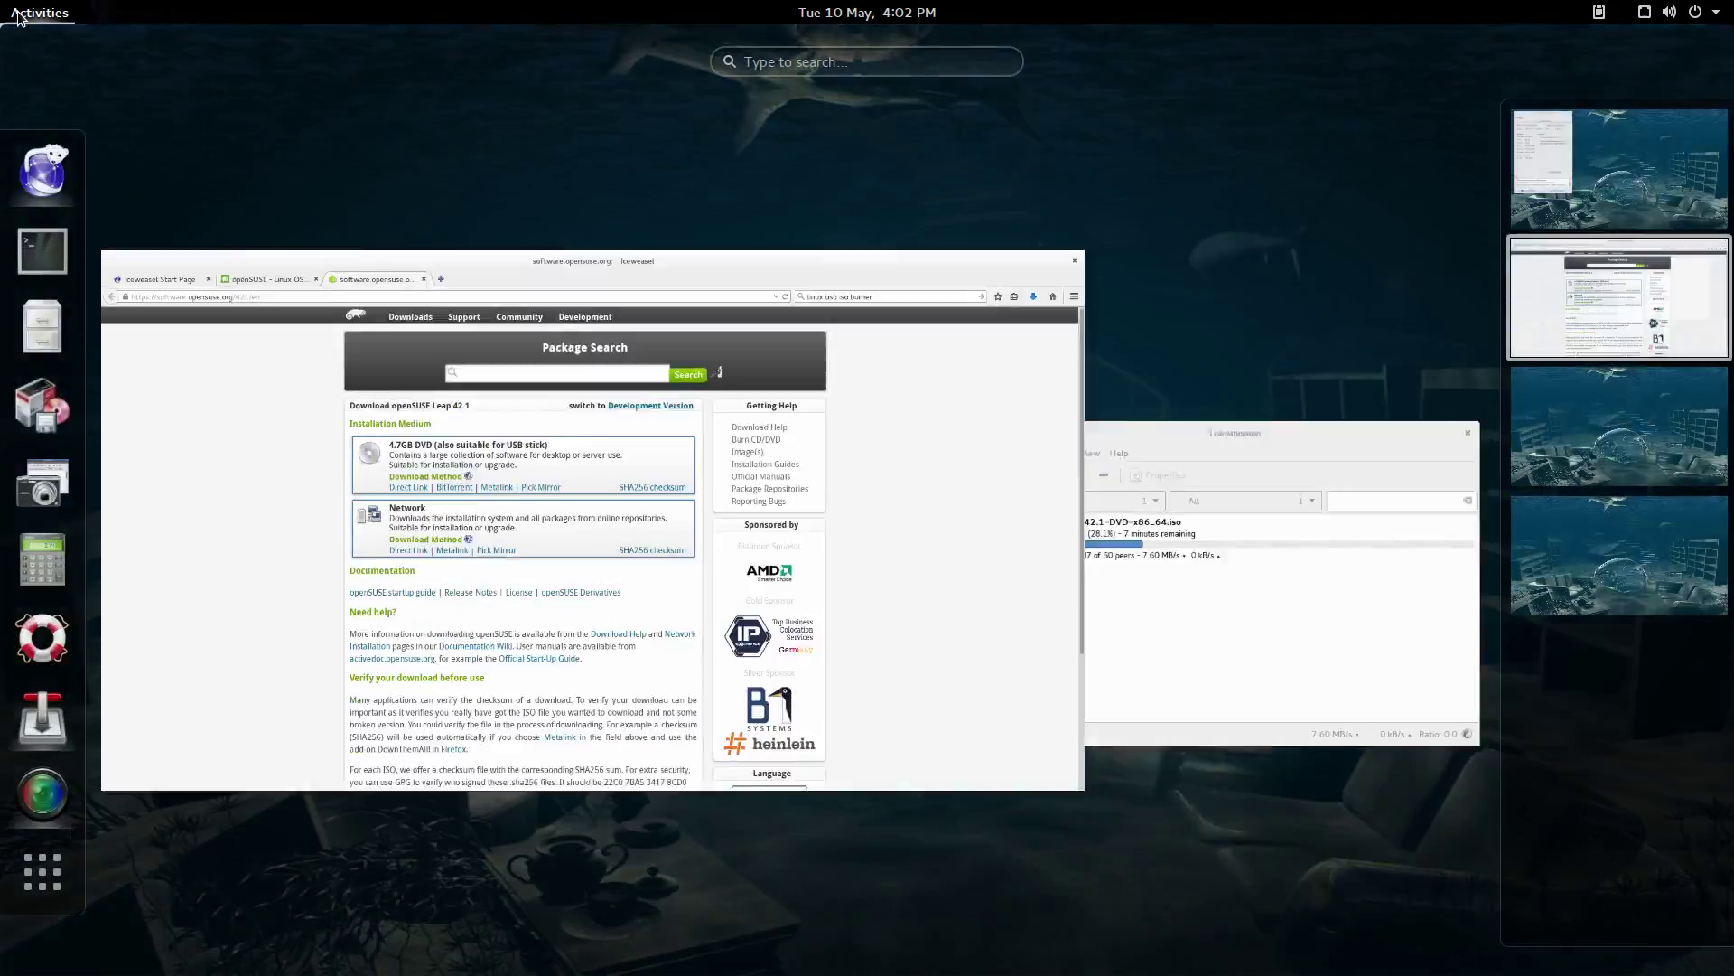
pyautogui.click(1212, 520)
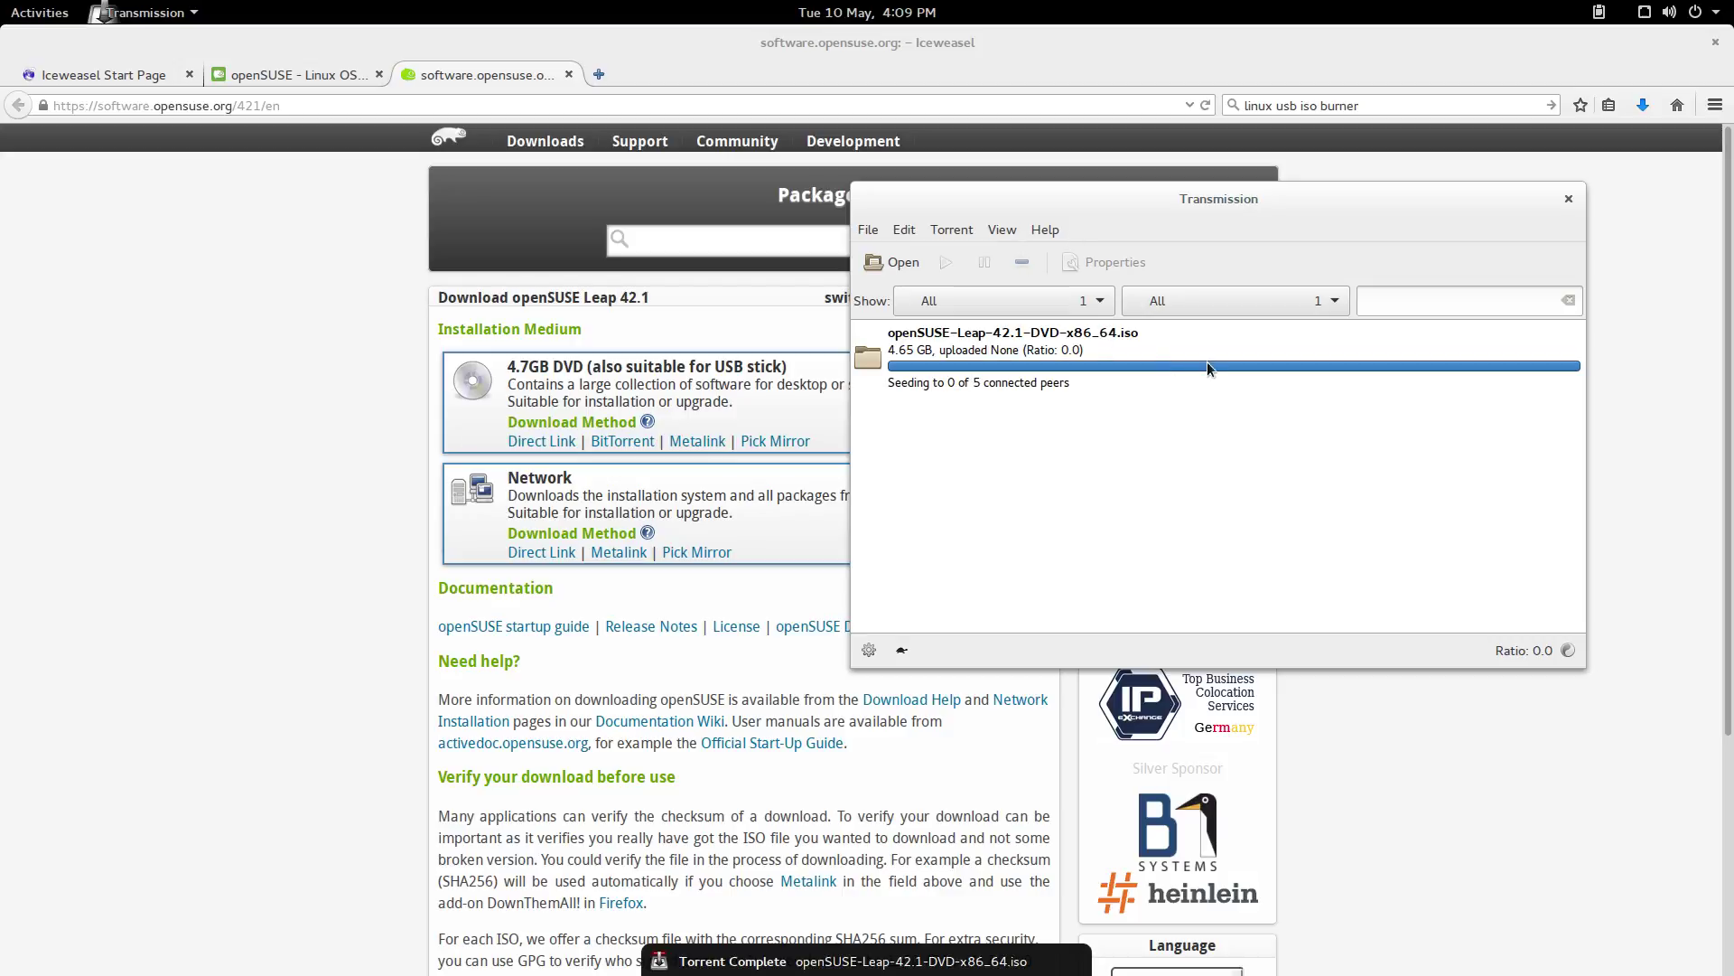
pyautogui.rightClick(1015, 363)
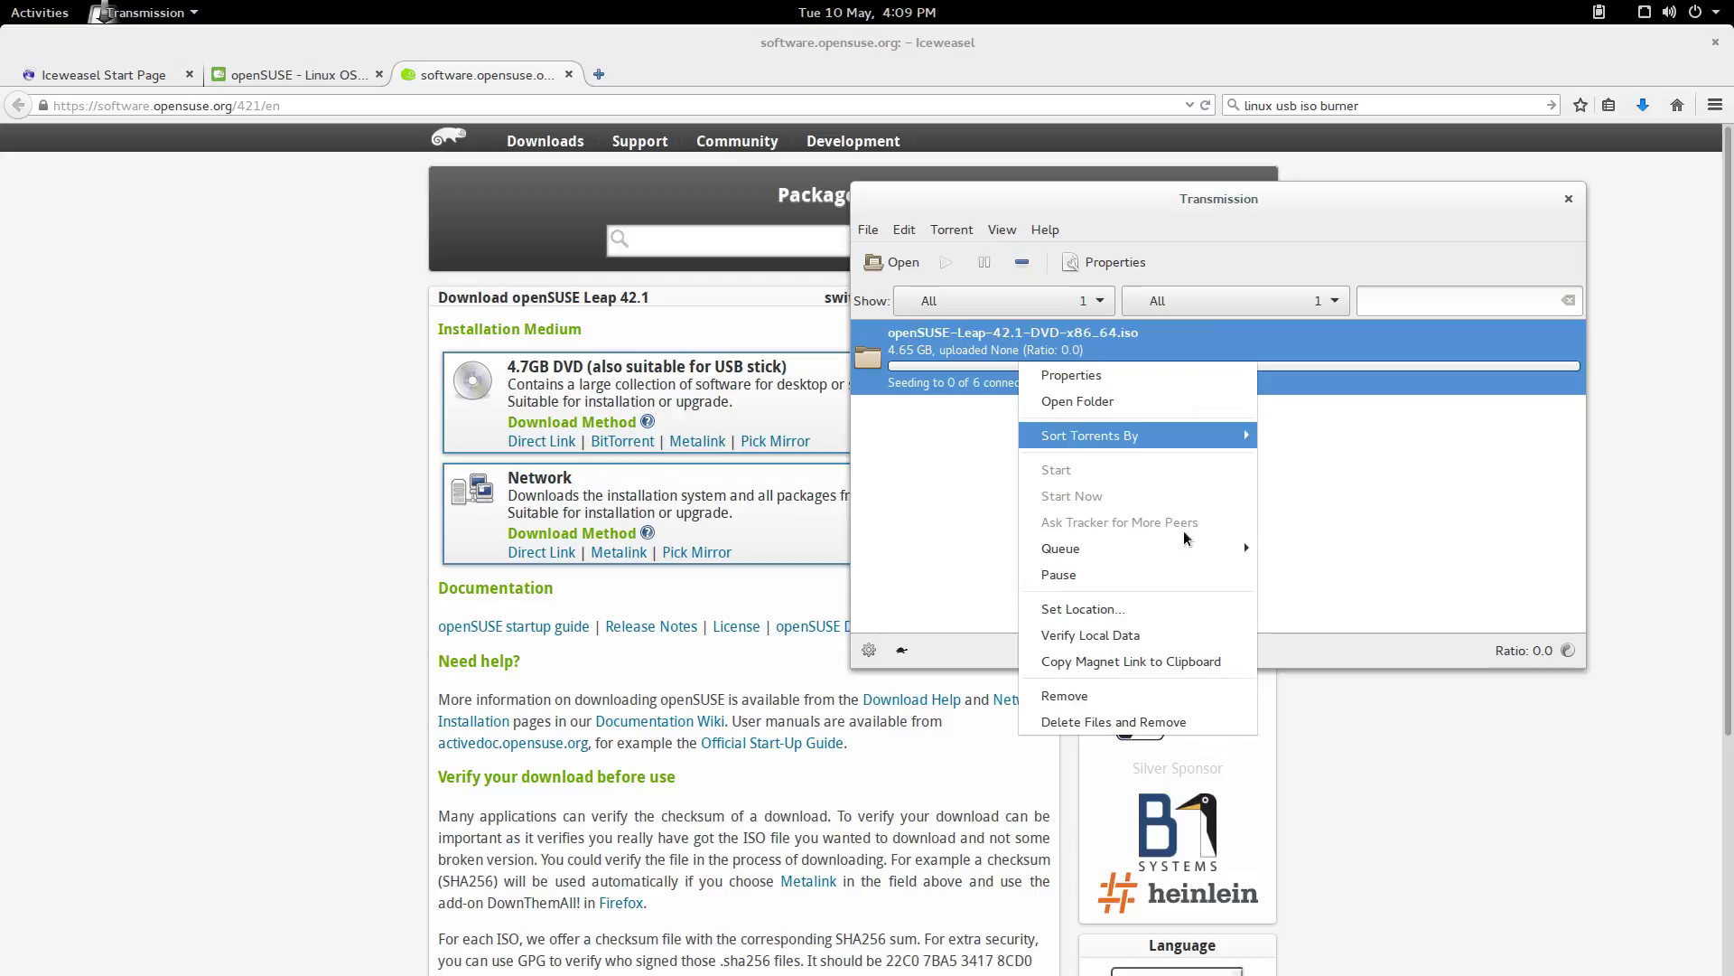
pyautogui.click(1092, 576)
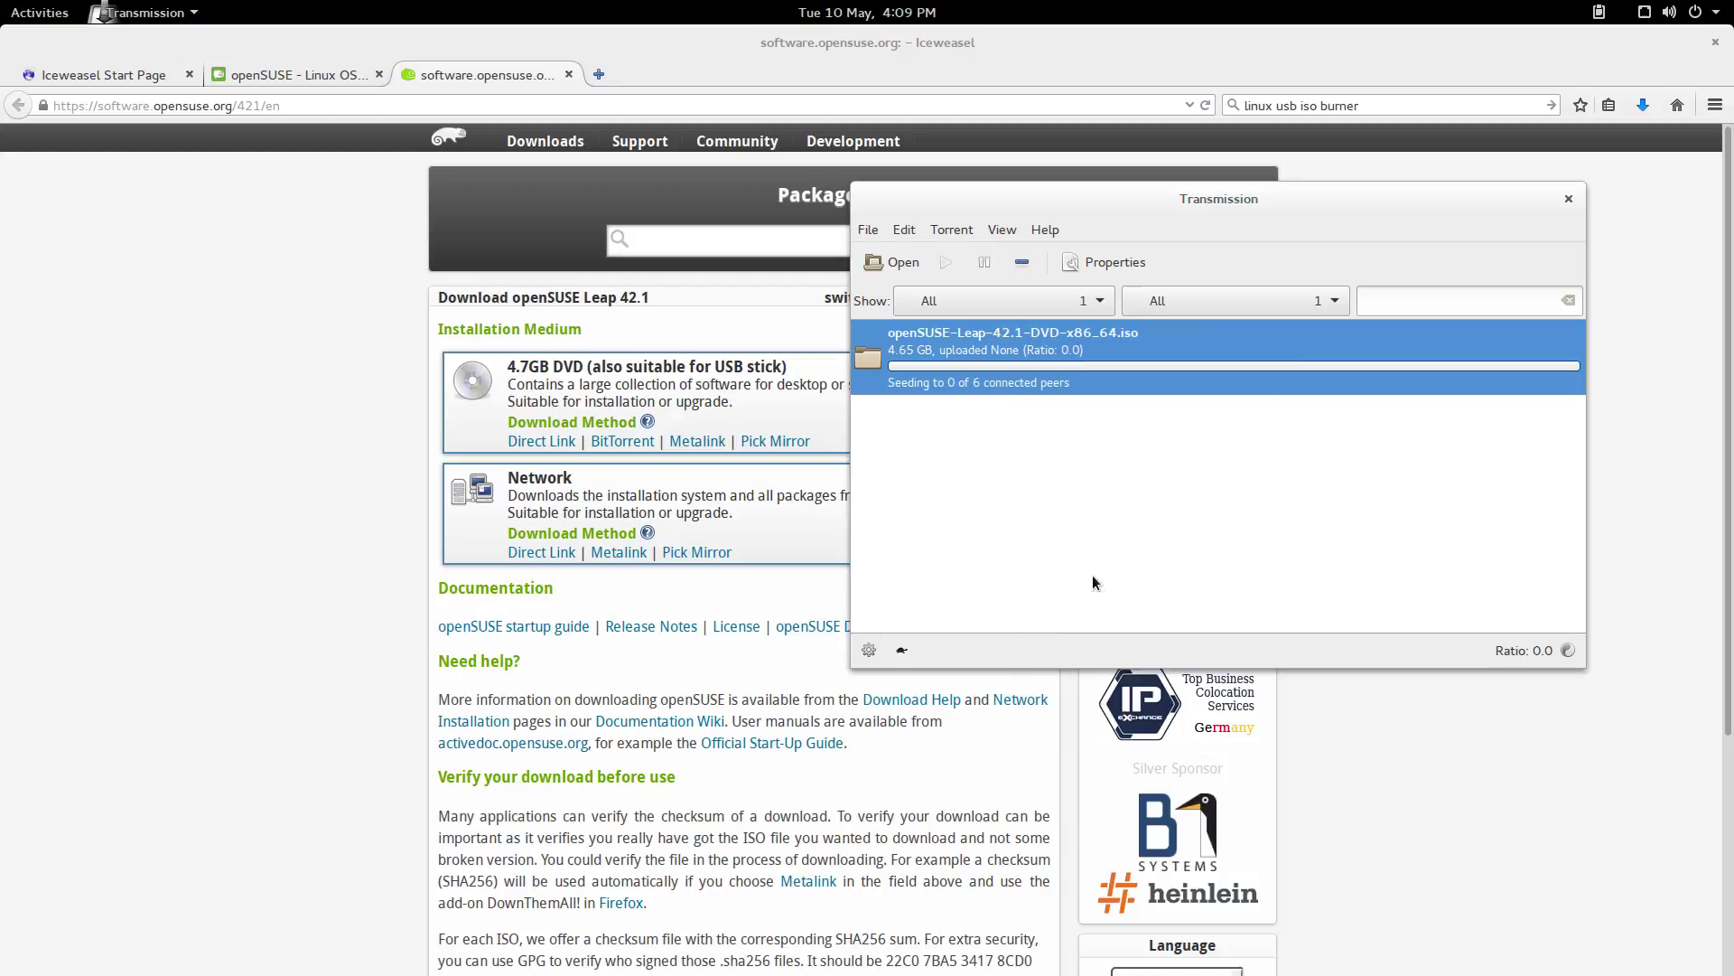
# Step: Check the openSUSE torrent's general information and file list in its properties
pyautogui.rightClick(1034, 404)
pyautogui.click(1109, 391)
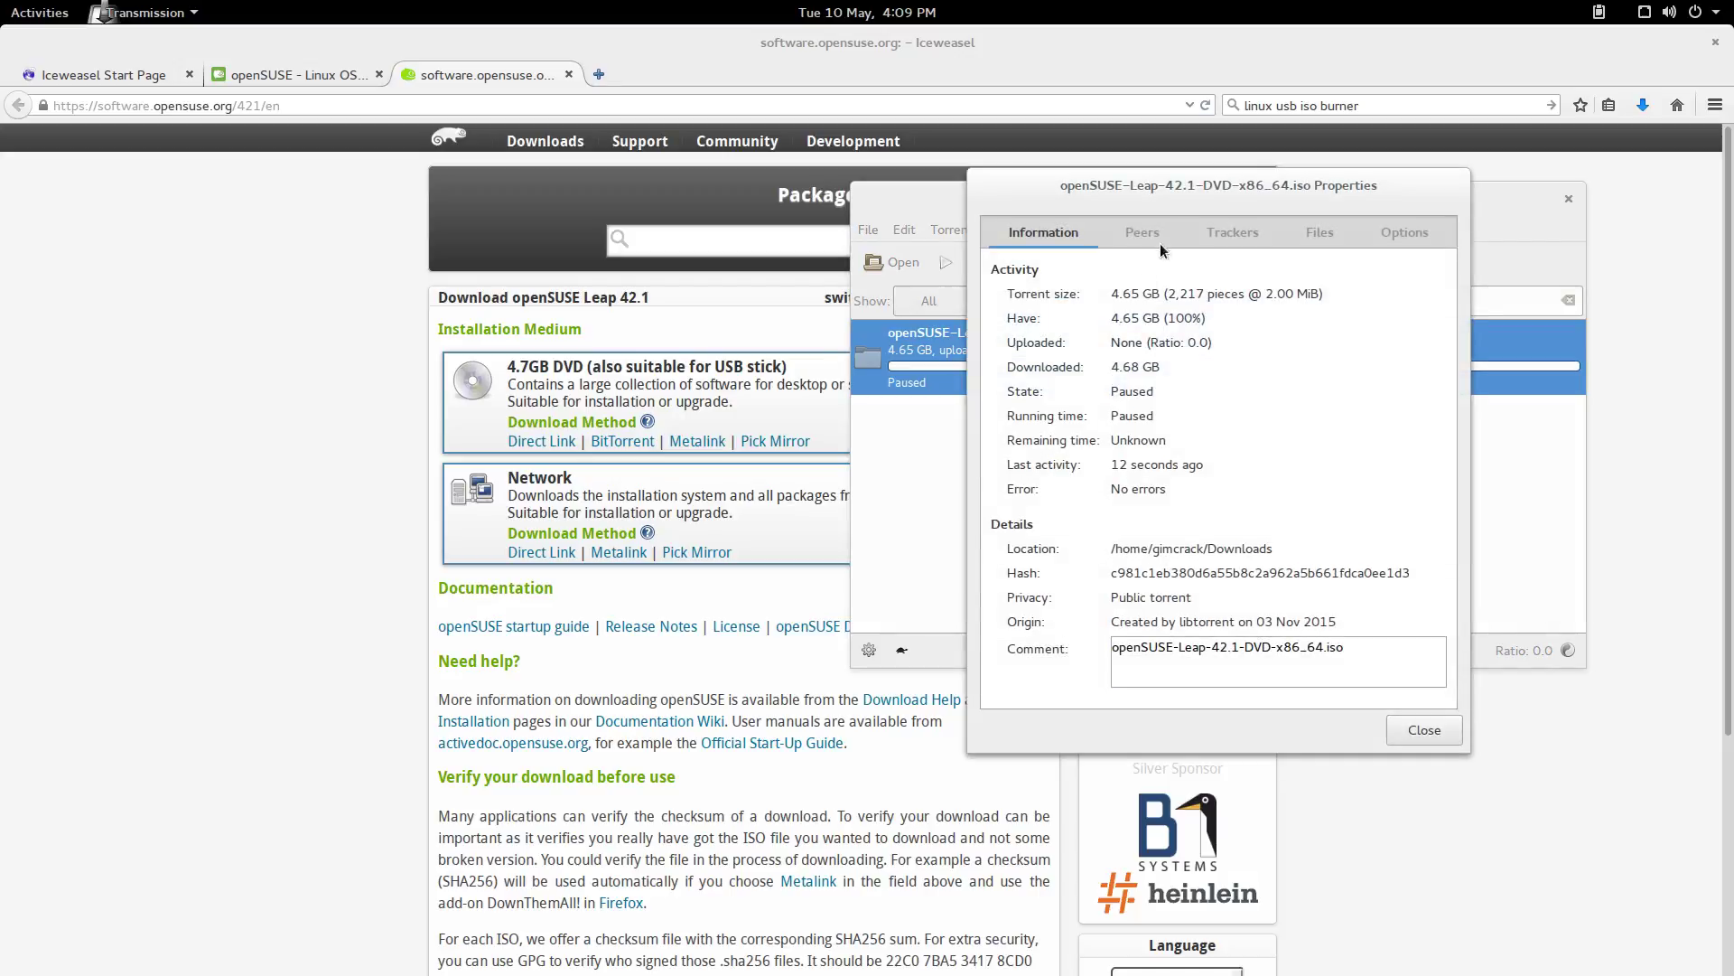
pyautogui.click(1318, 233)
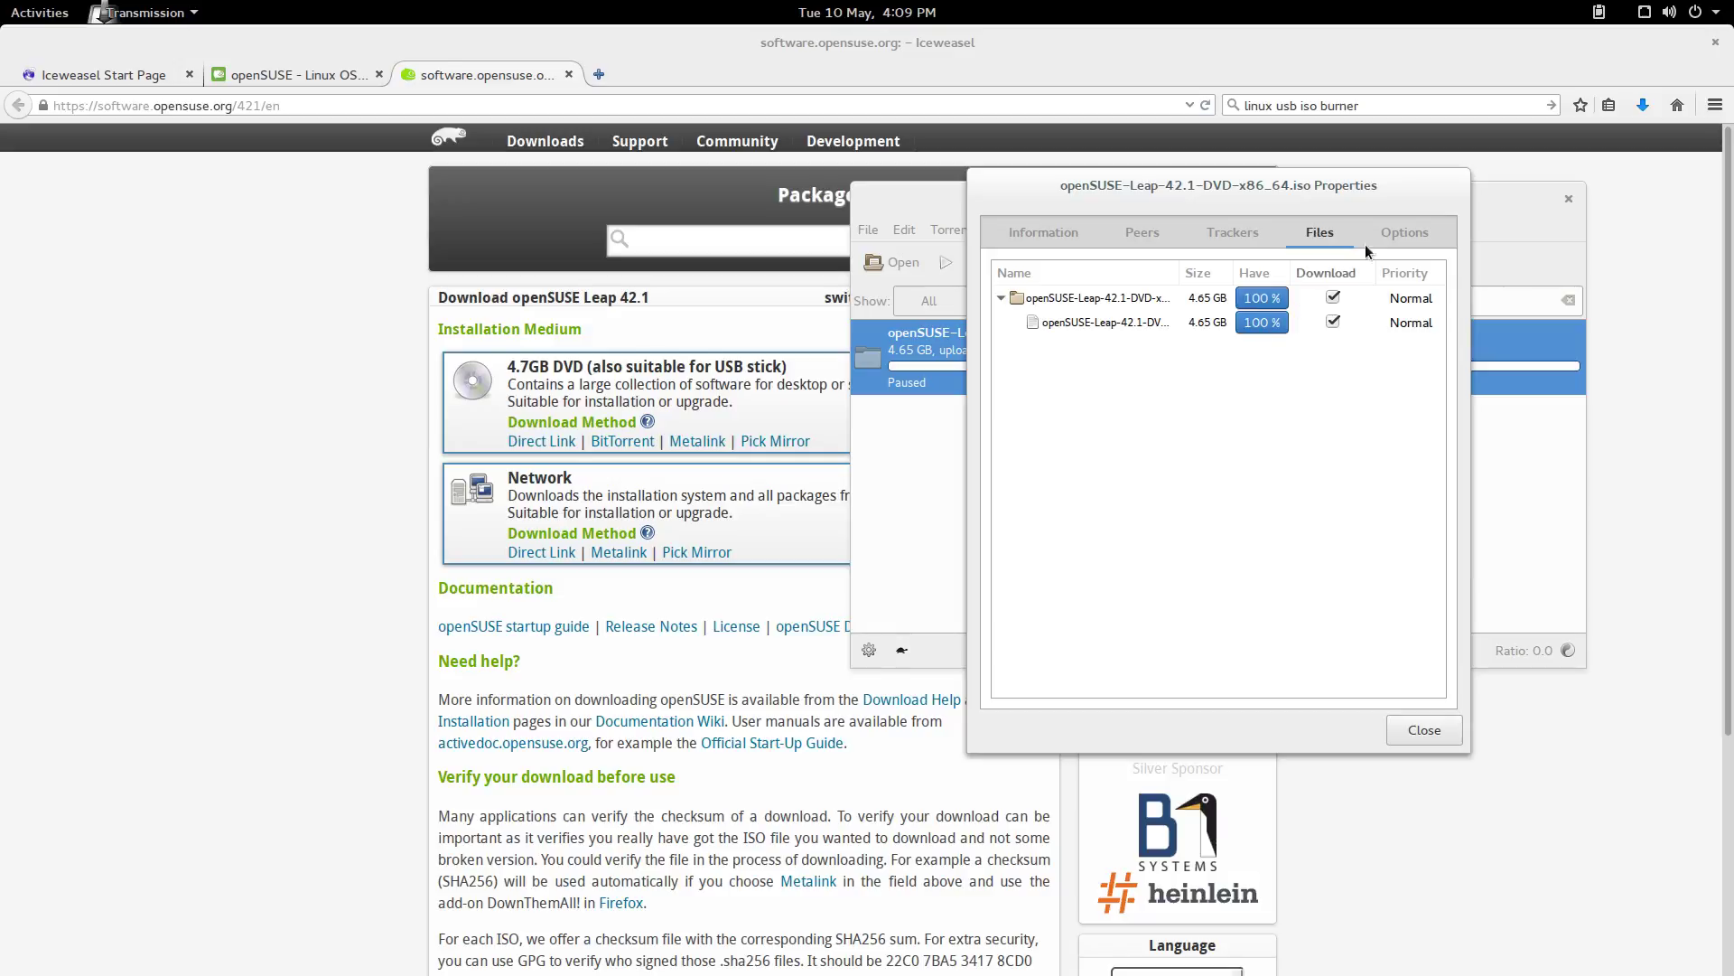
pyautogui.click(1426, 729)
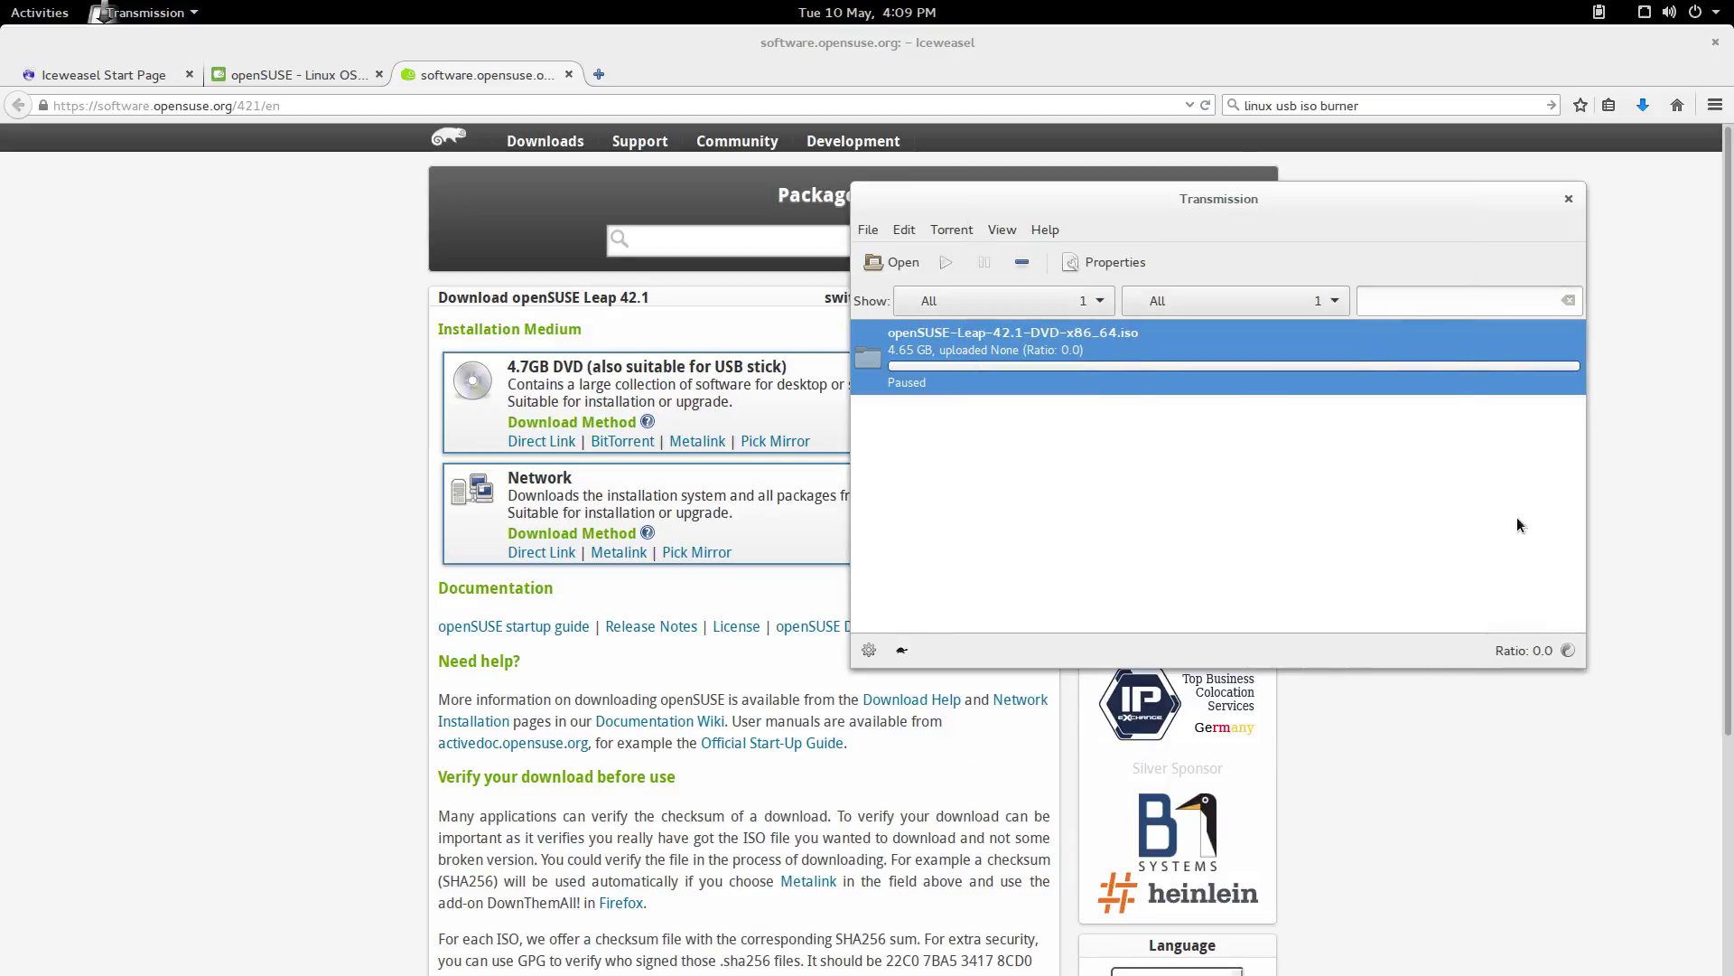
# Step: Quit Transmission immediately and close Iceweasel with all its remaining tabs
pyautogui.click(1568, 199)
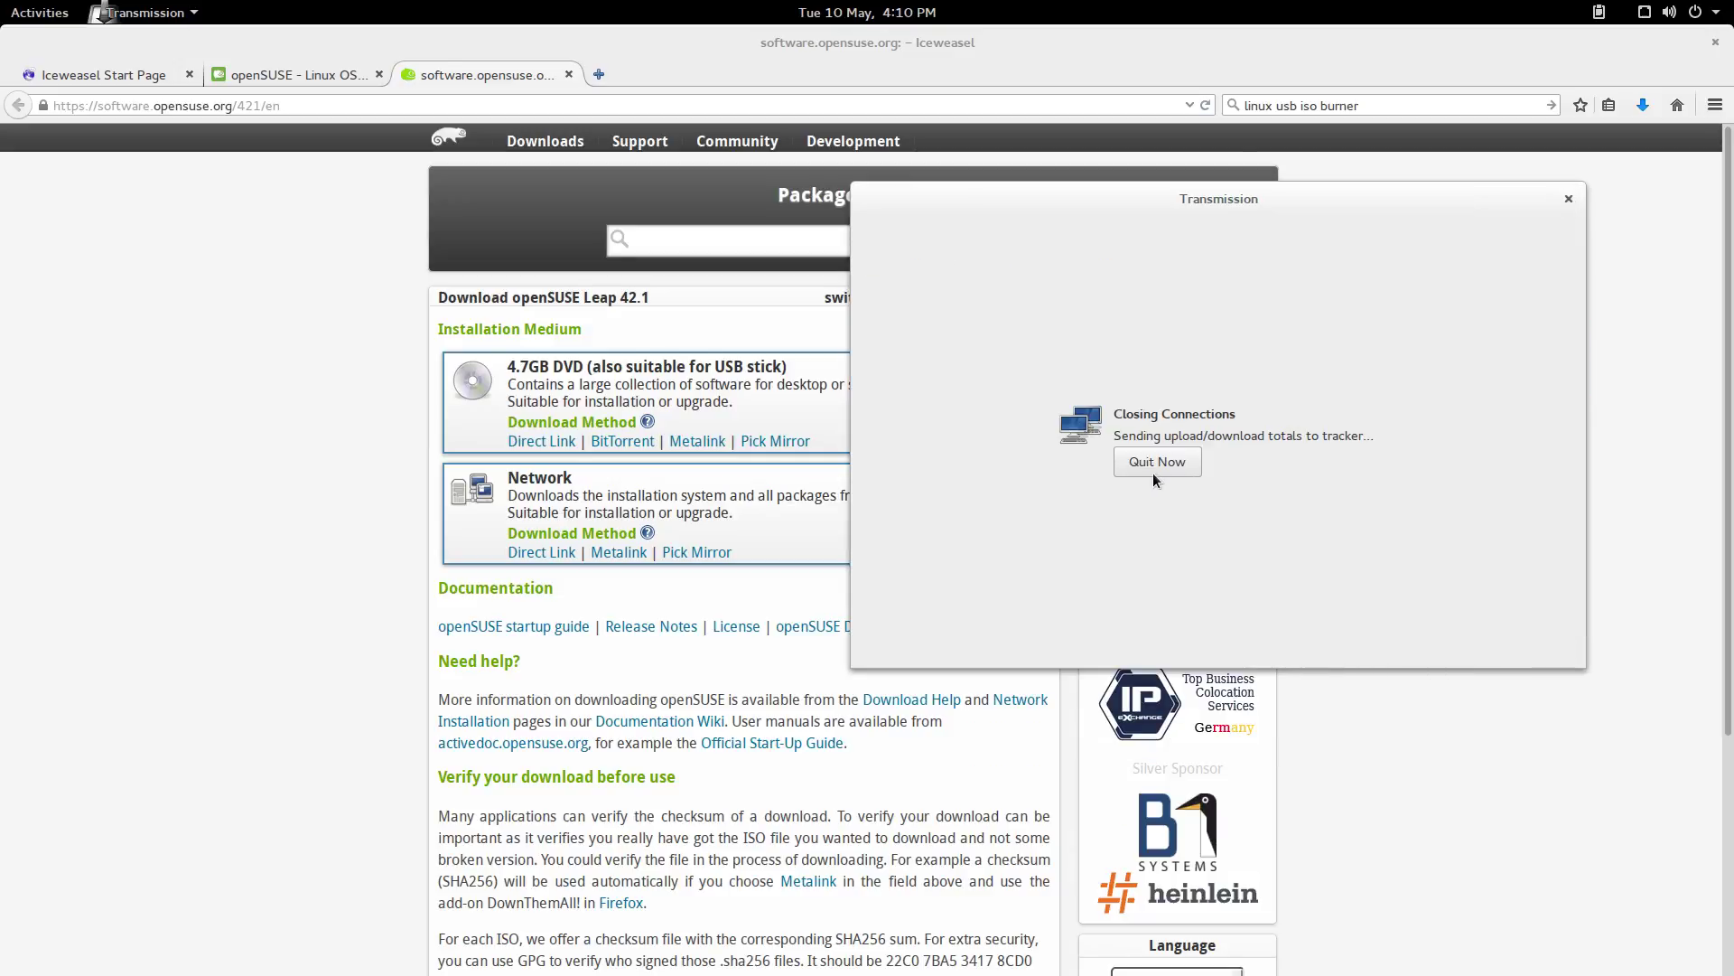
pyautogui.click(1155, 465)
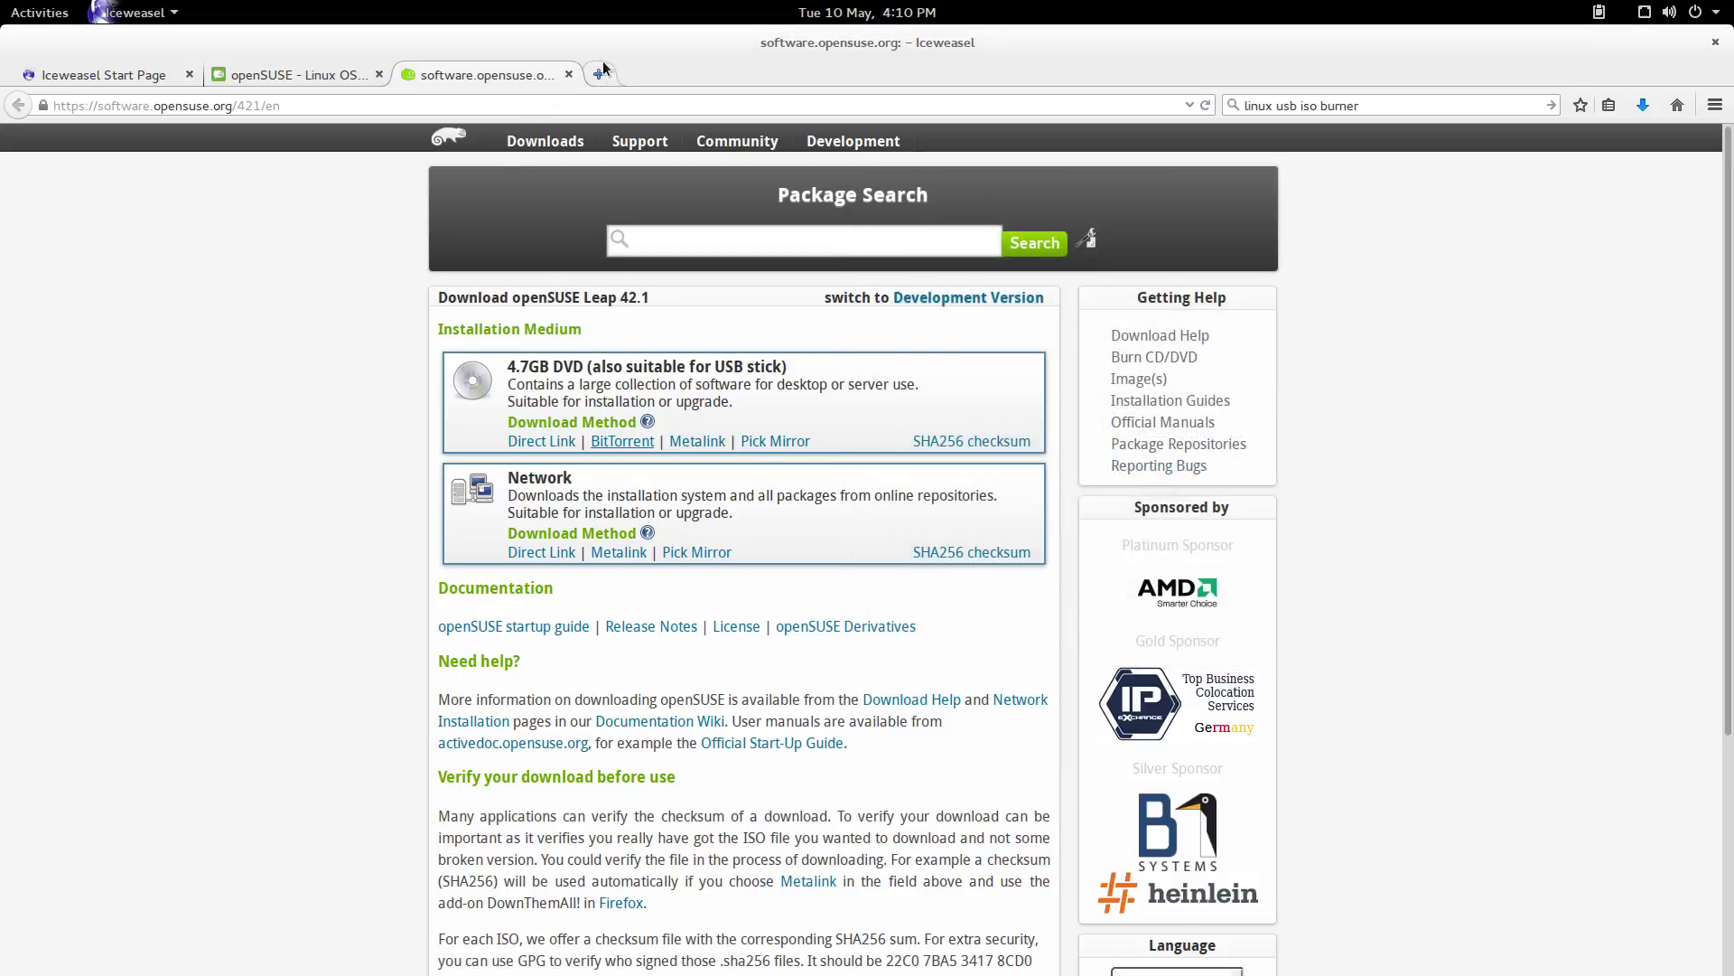
pyautogui.click(568, 74)
pyautogui.click(1714, 42)
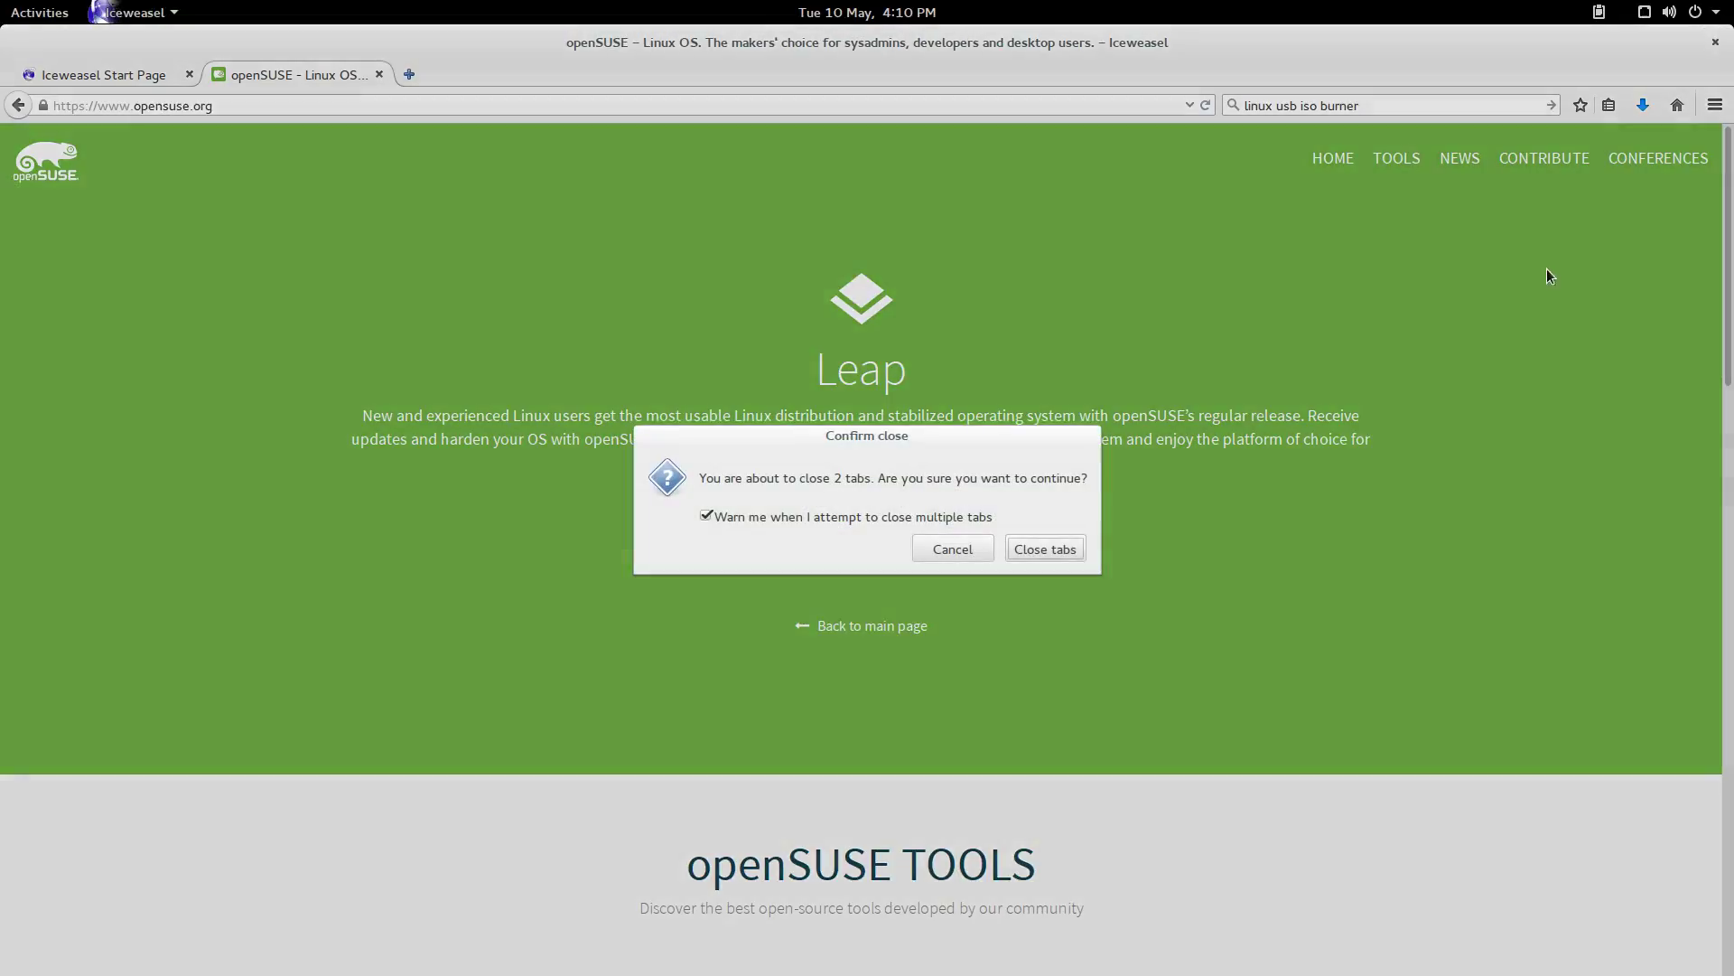
pyautogui.click(1033, 549)
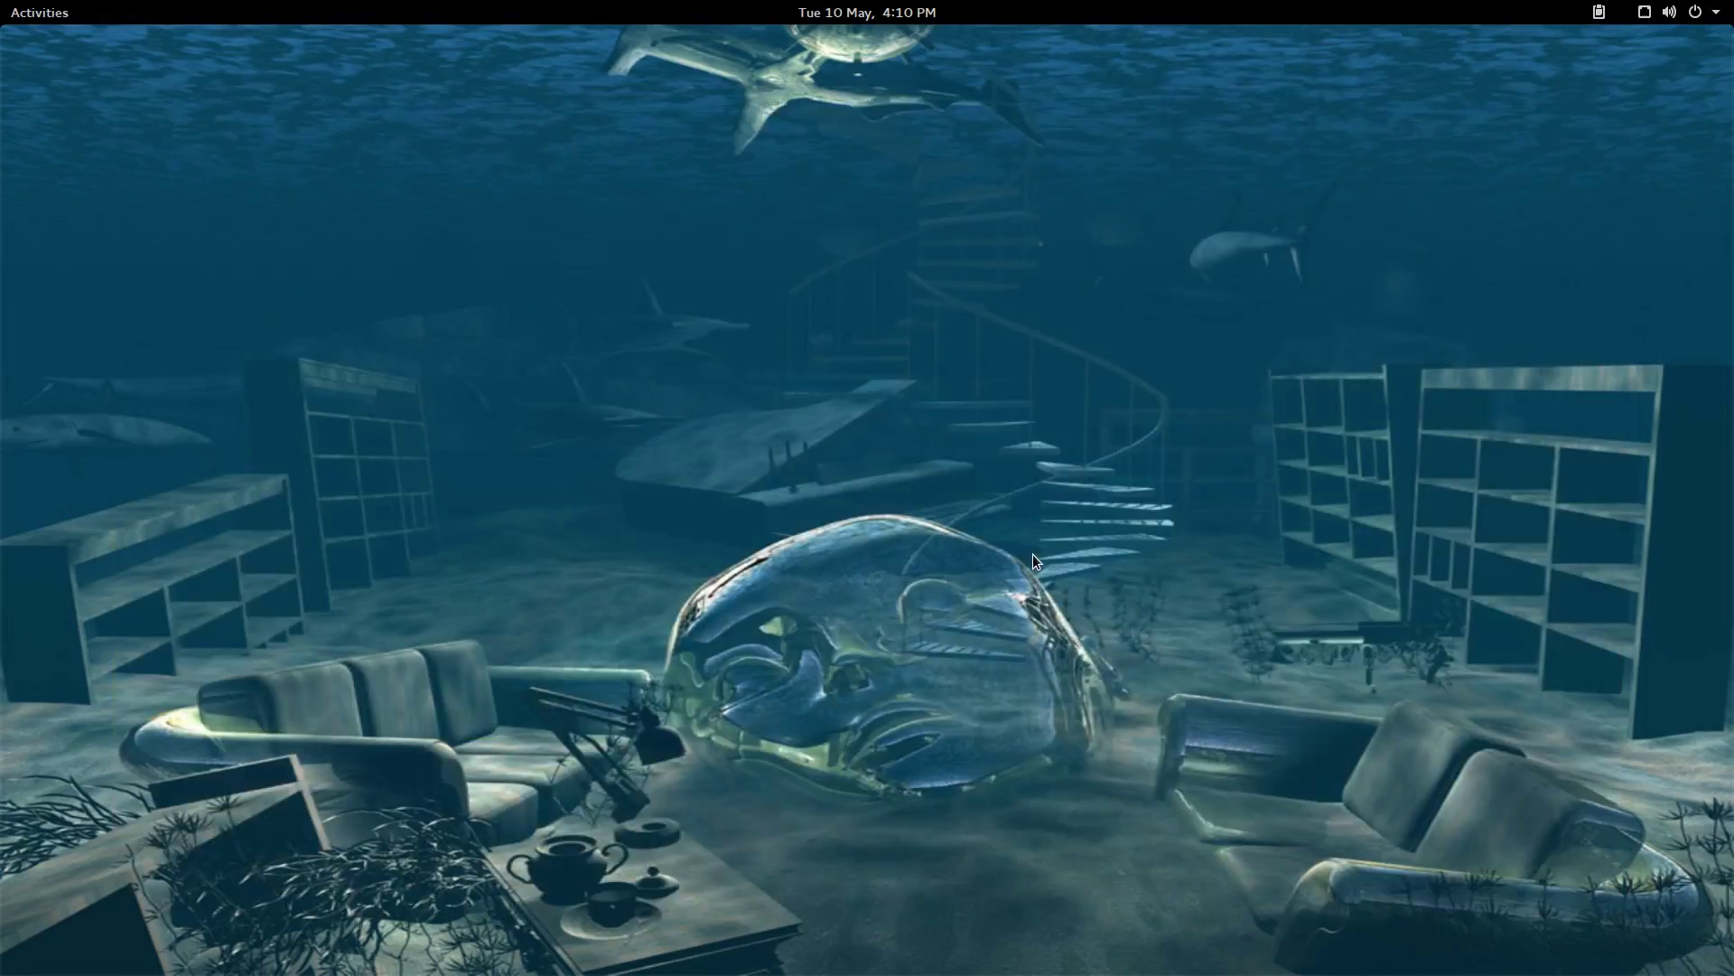
# Step: Launch VirtualBox from the list of installed applications
pyautogui.click(34, 13)
pyautogui.click(42, 832)
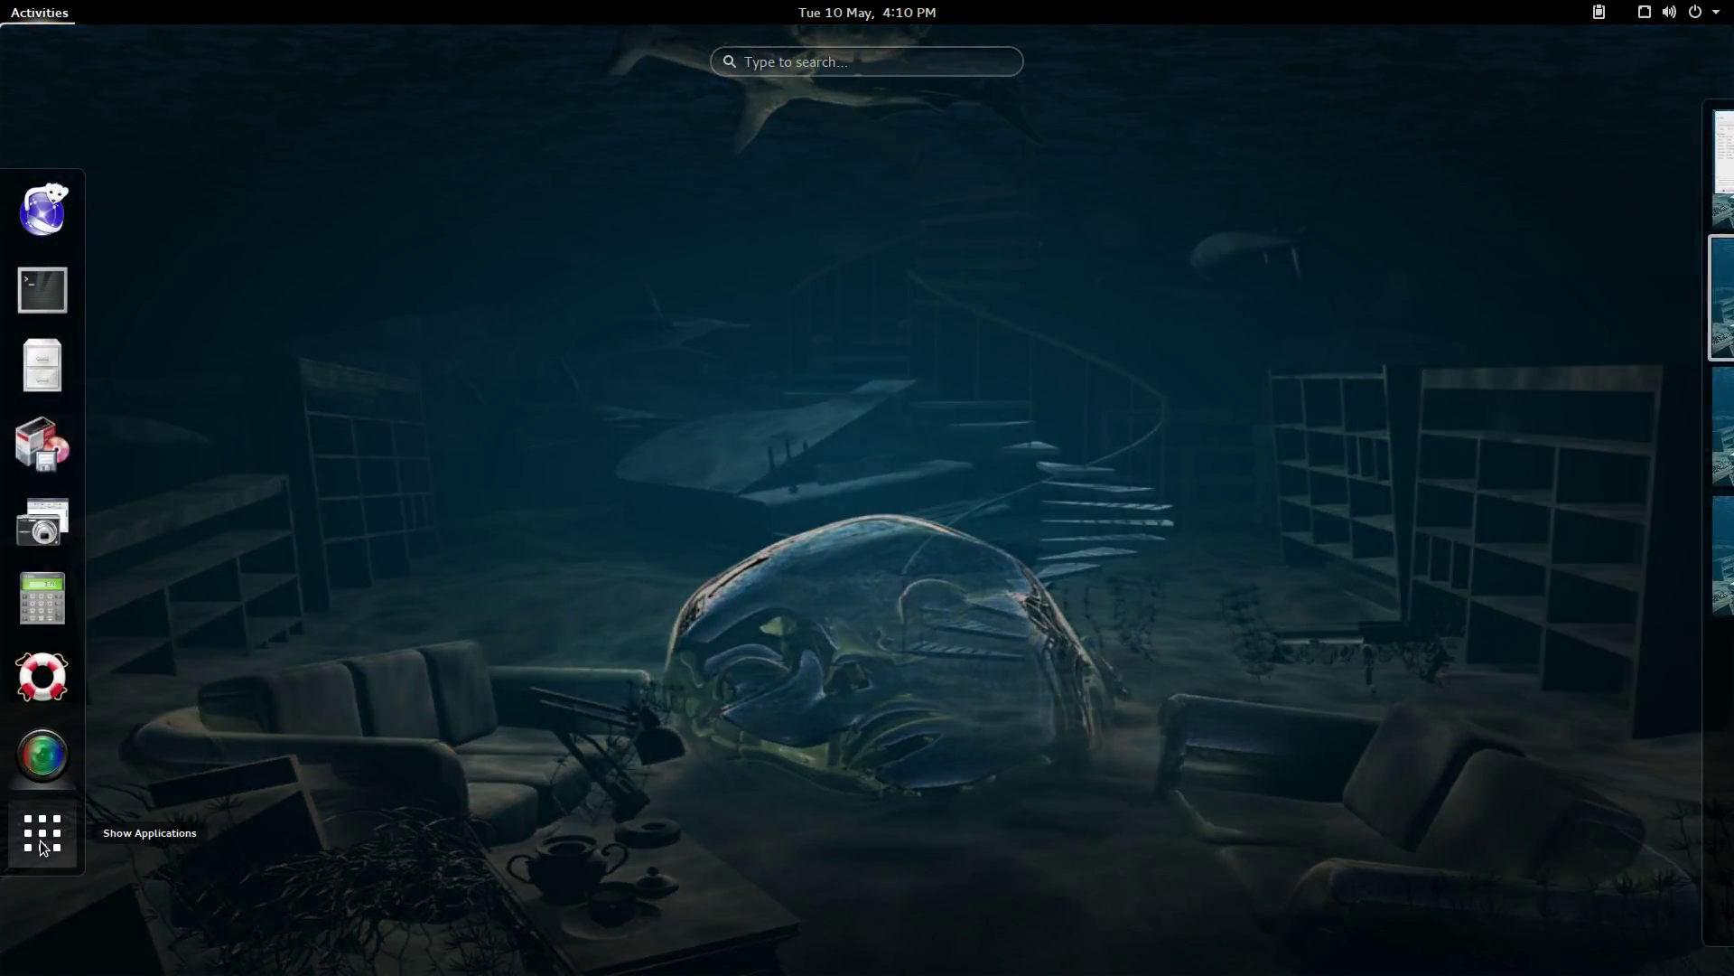
pyautogui.scroll(-3, 491, 722)
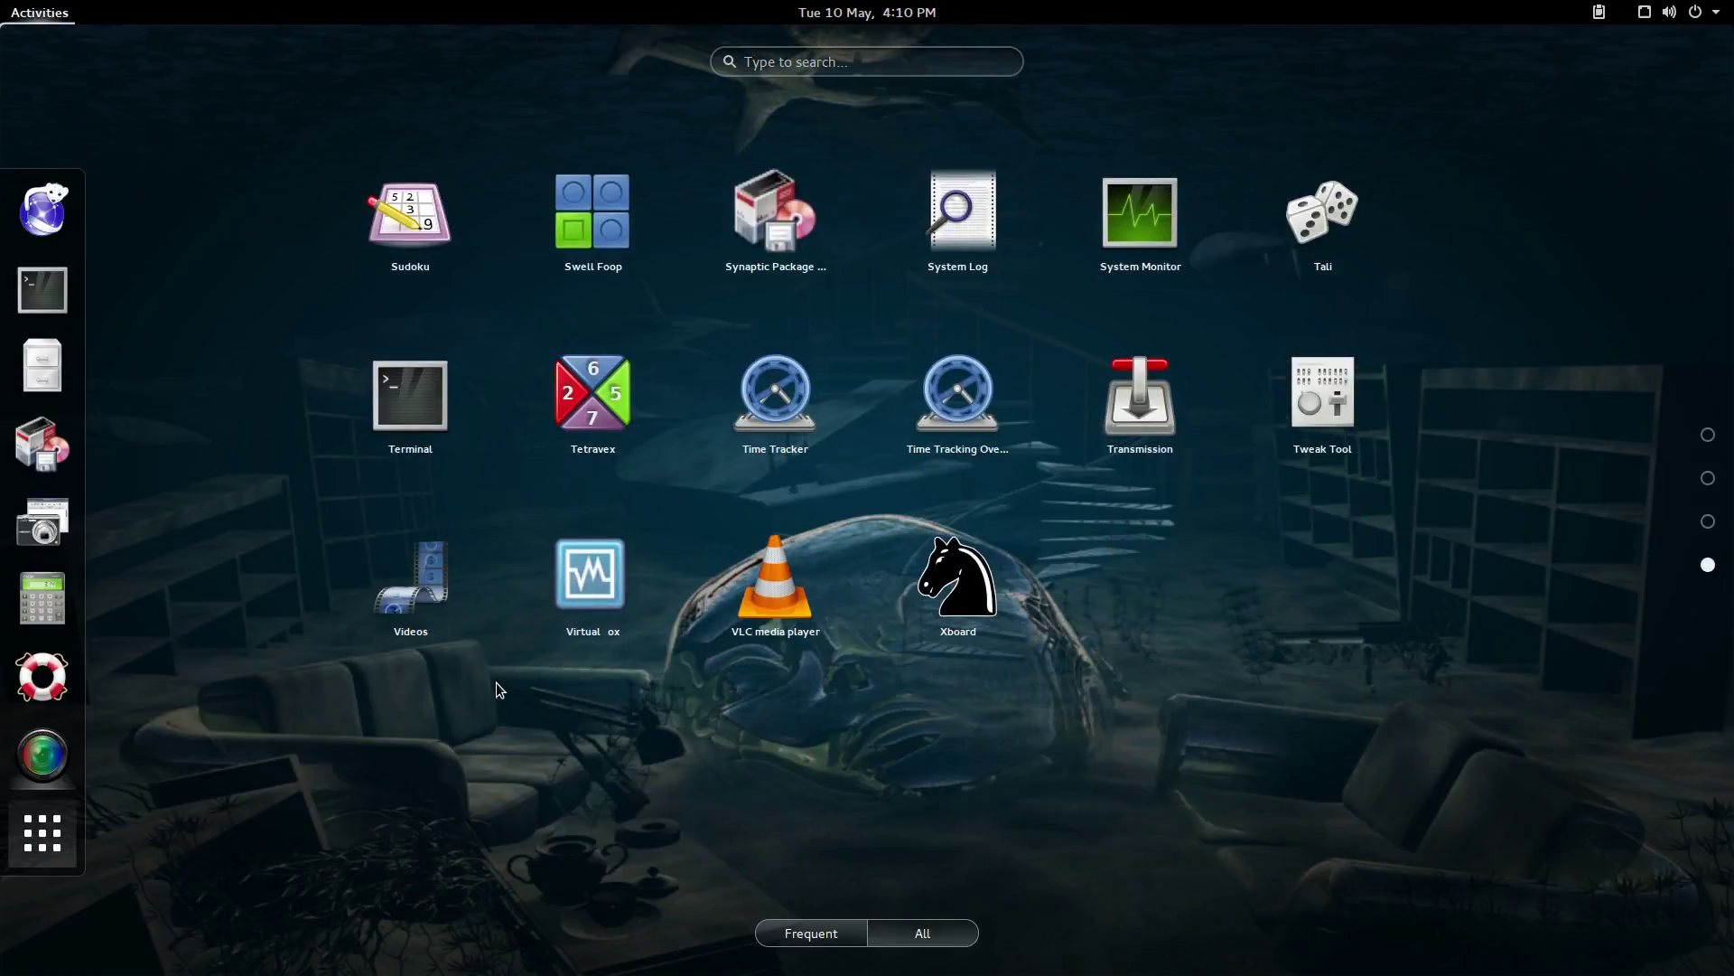
pyautogui.click(594, 557)
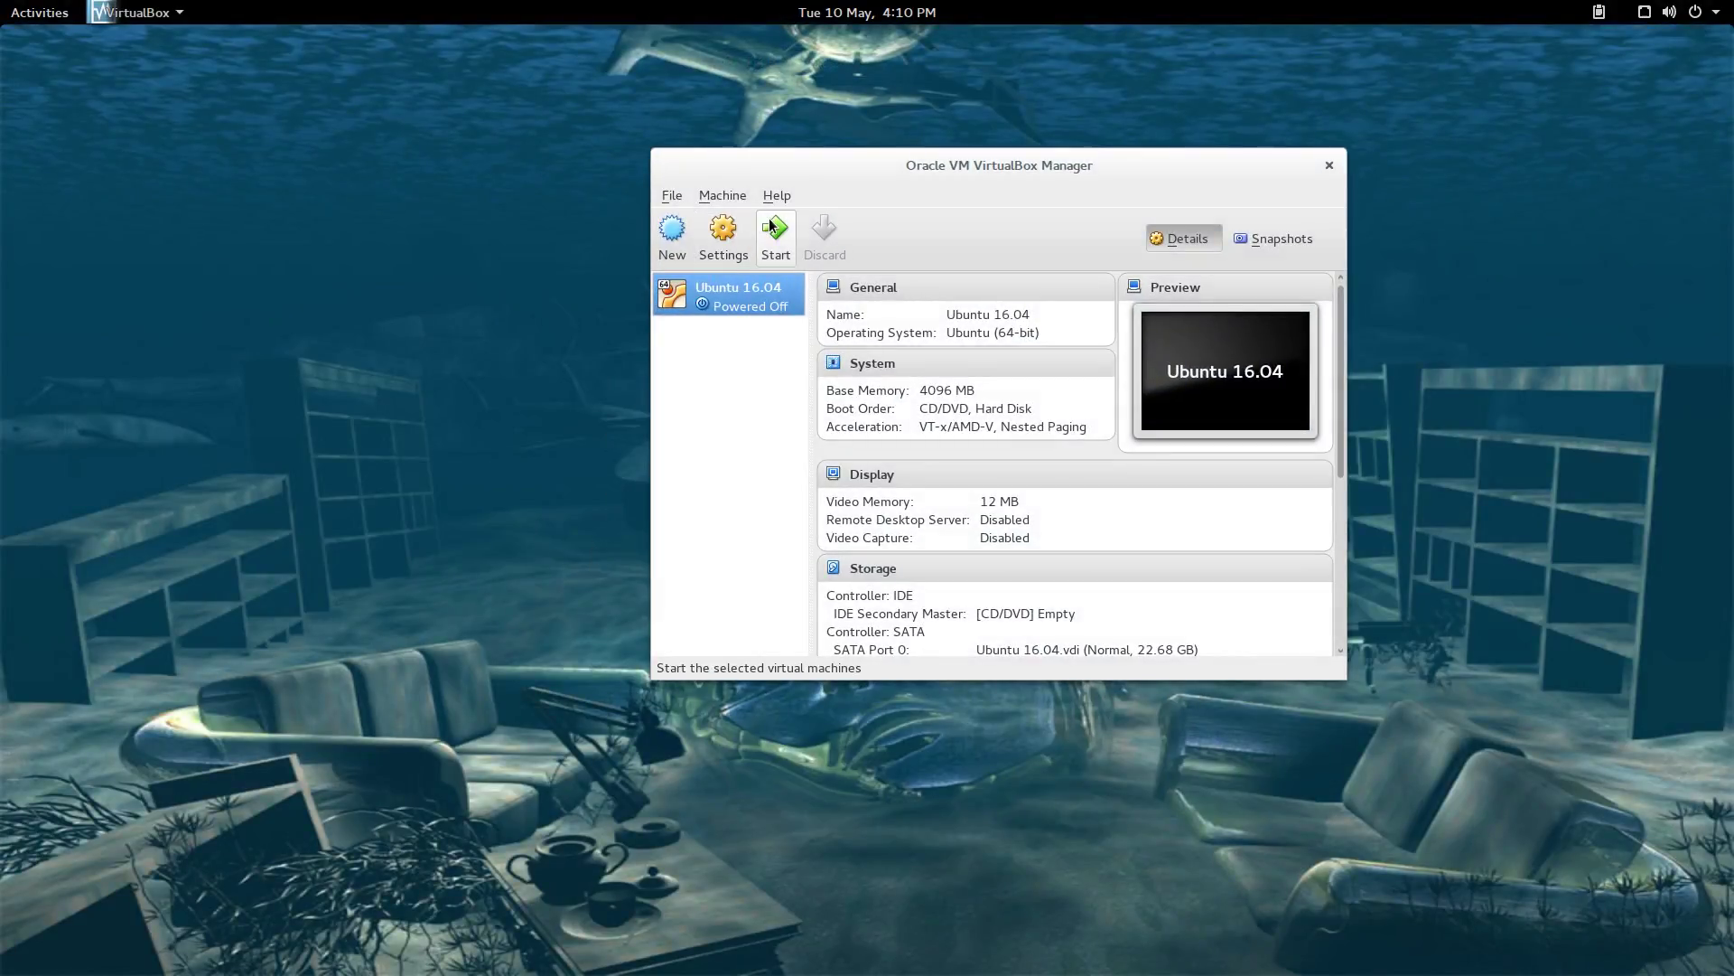
# Step: Begin a new openSUSE (64-bit) Linux virtual machine named OpenSuse with 4096 MB of memory
pyautogui.click(669, 239)
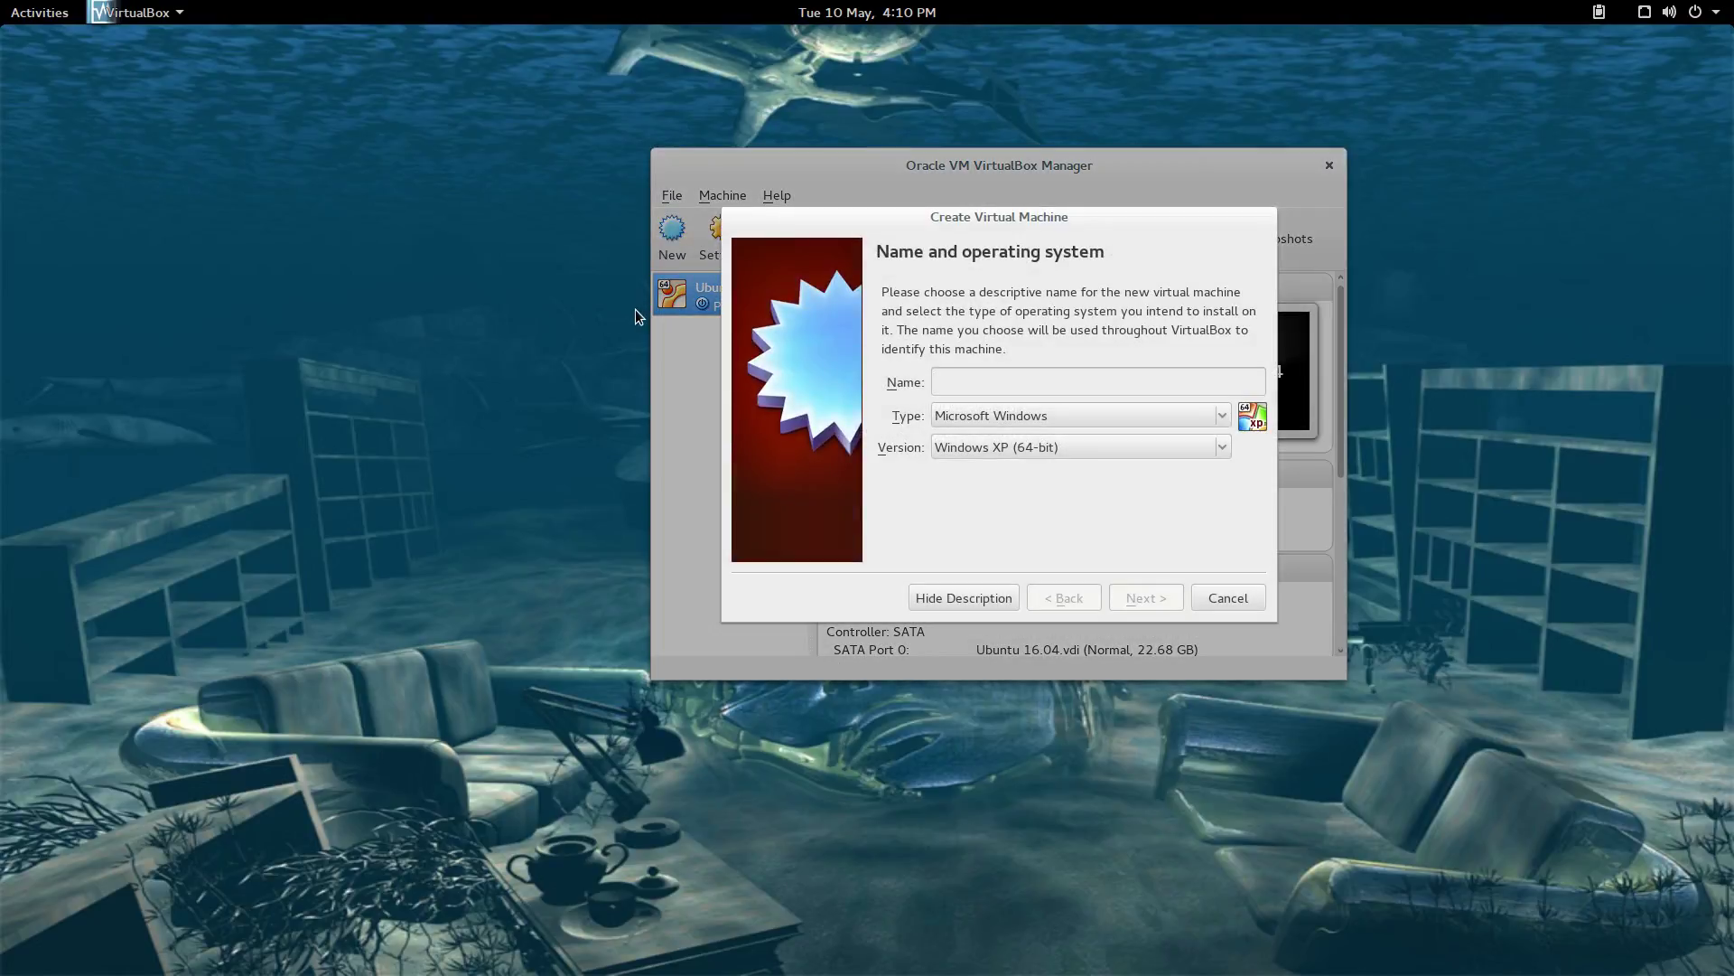
pyautogui.write('OpenSuse')
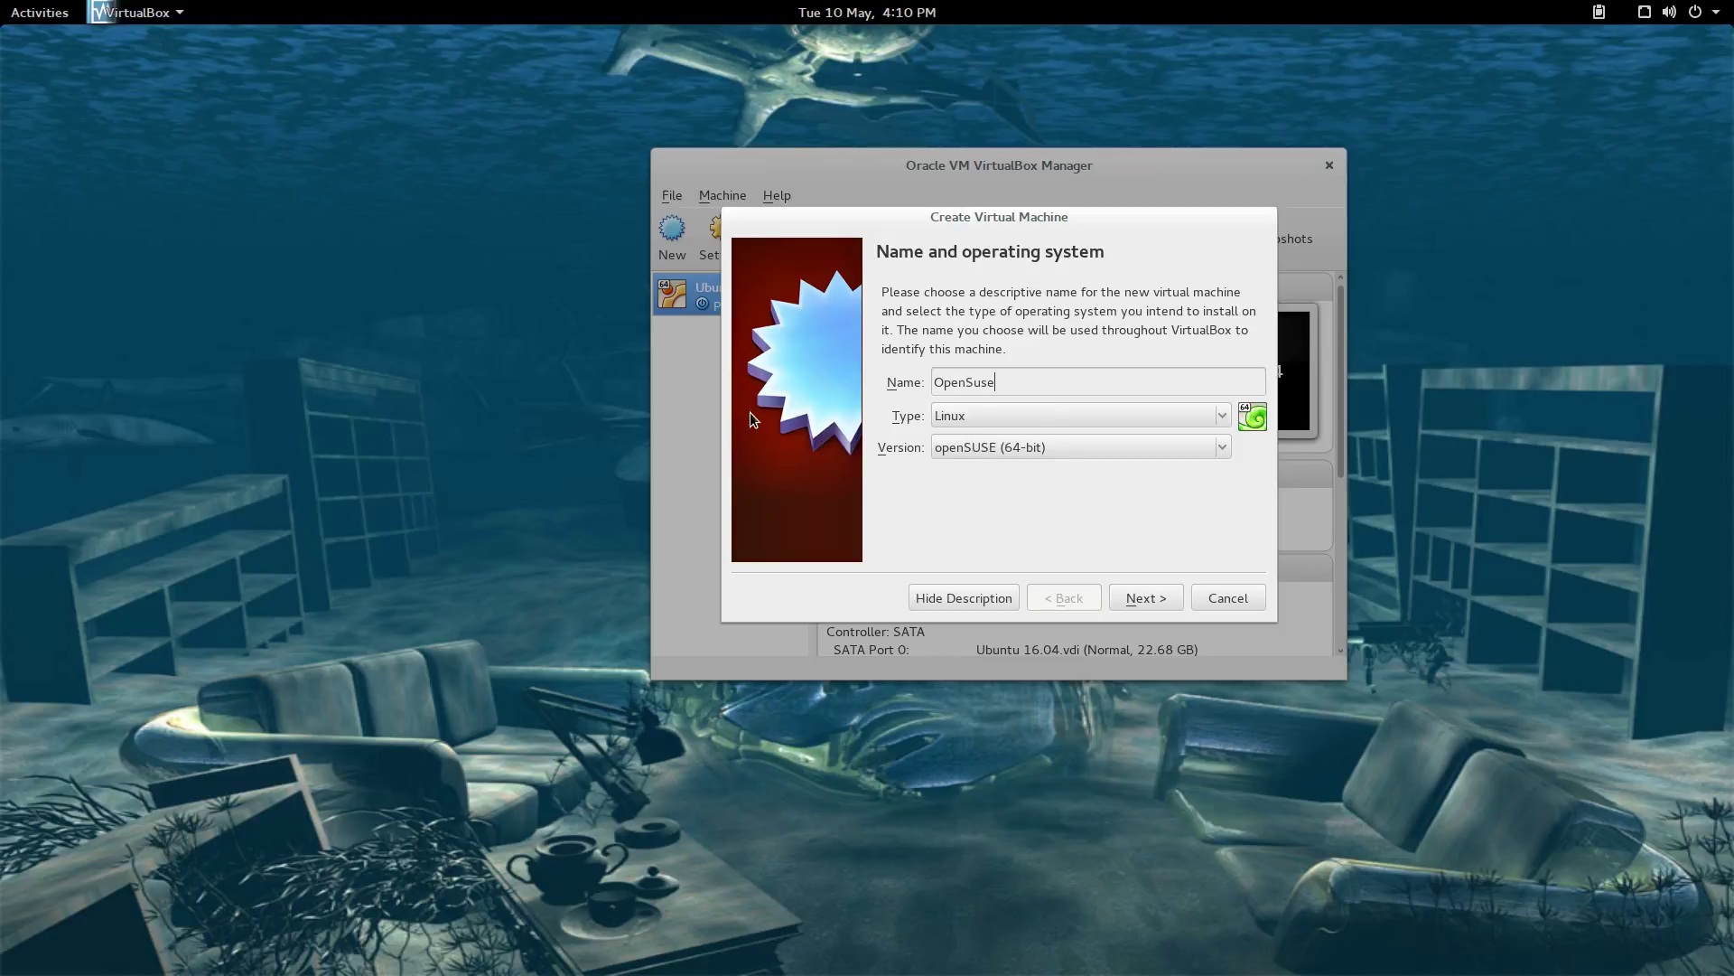
pyautogui.click(1148, 598)
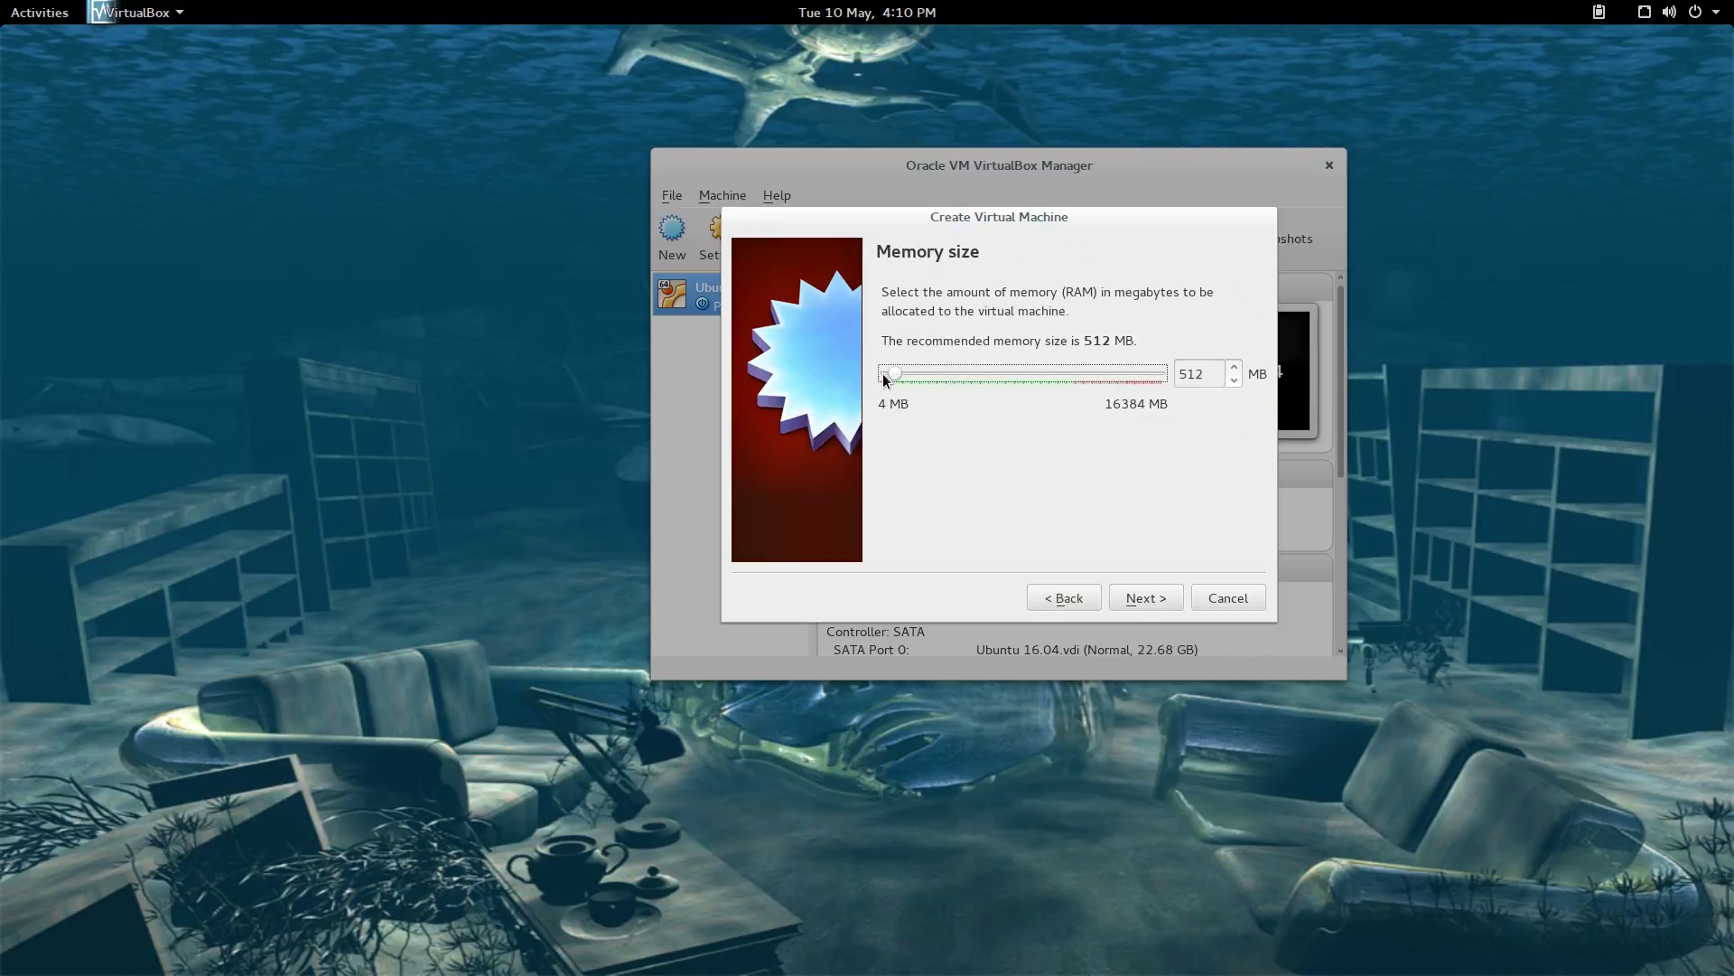
pyautogui.moveTo(892, 372); pyautogui.dragTo(934, 369)
pyautogui.moveTo(935, 369); pyautogui.dragTo(948, 370)
pyautogui.click(1147, 597)
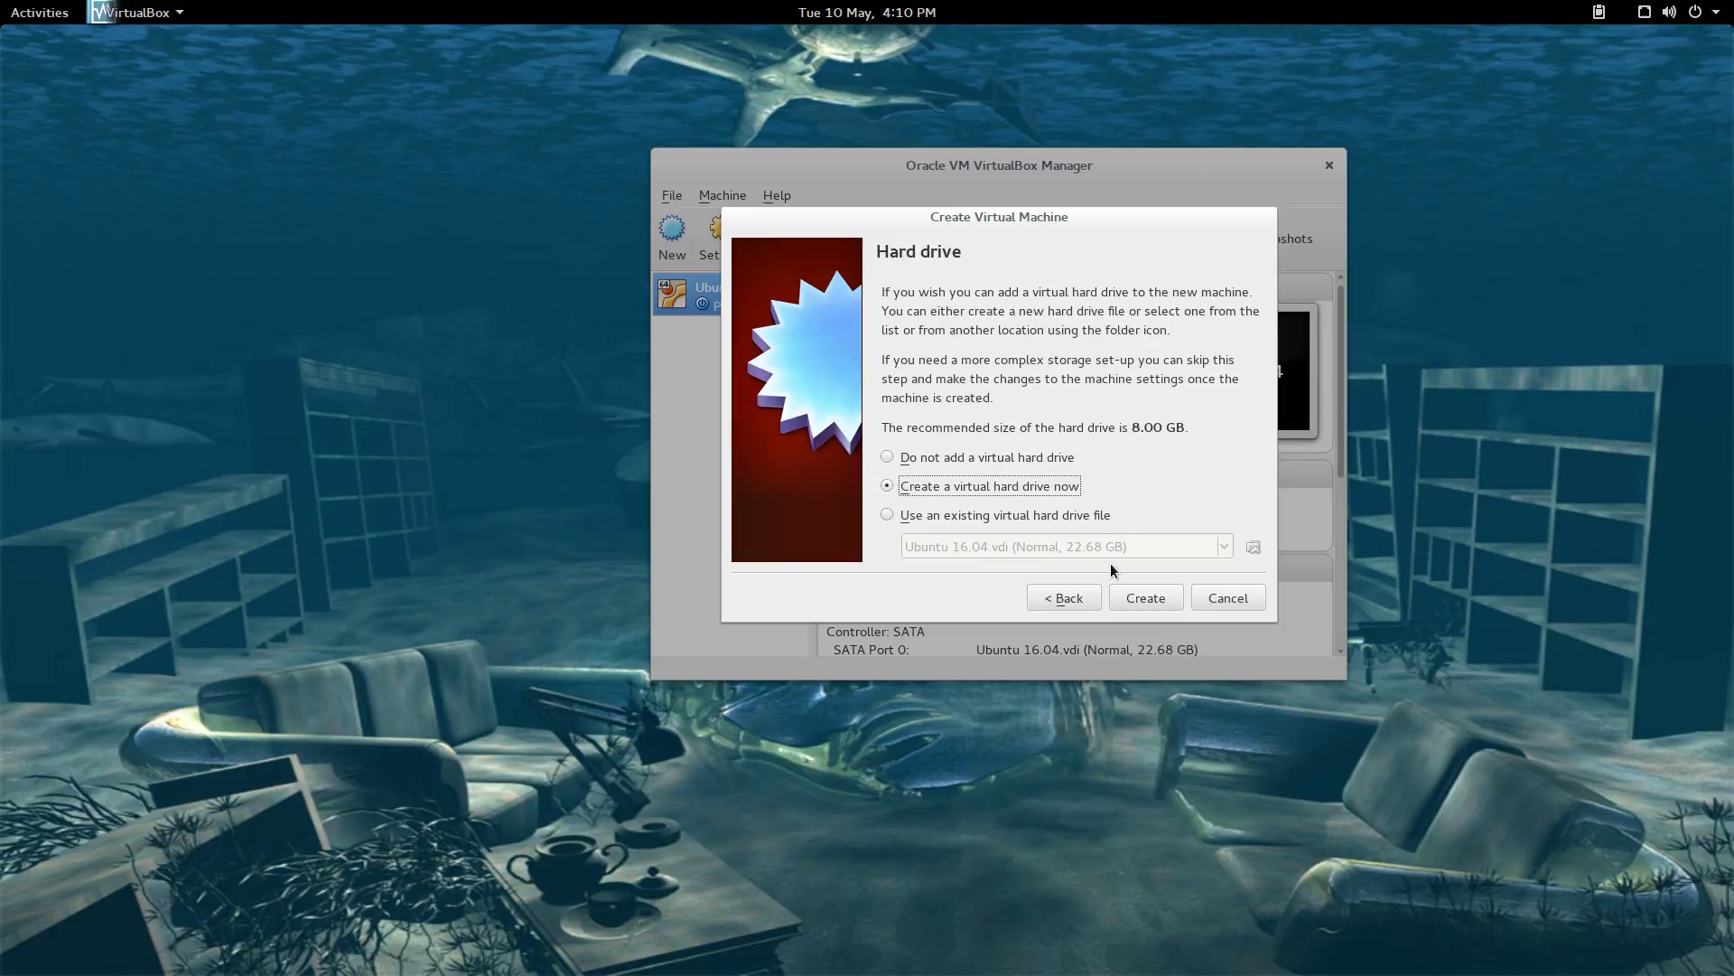
# Step: Create a dynamically allocated virtual hard drive of 24.18 GB for the OpenSuse machine
pyautogui.click(1146, 596)
pyautogui.click(1209, 630)
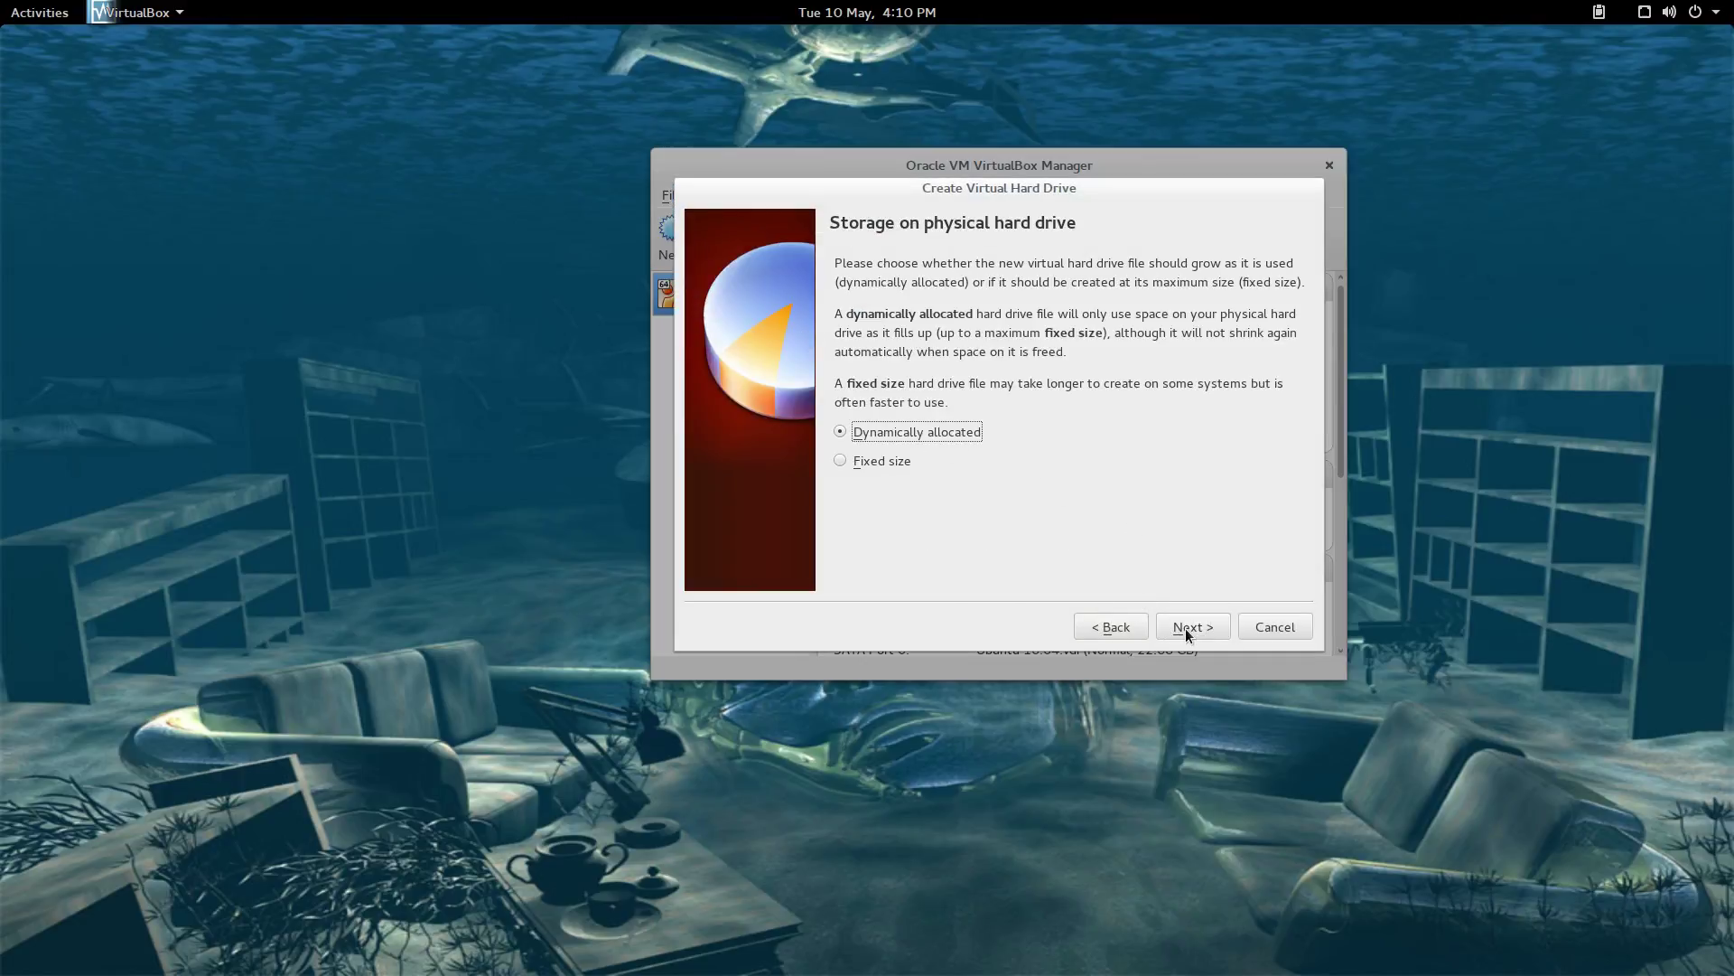
pyautogui.click(1187, 631)
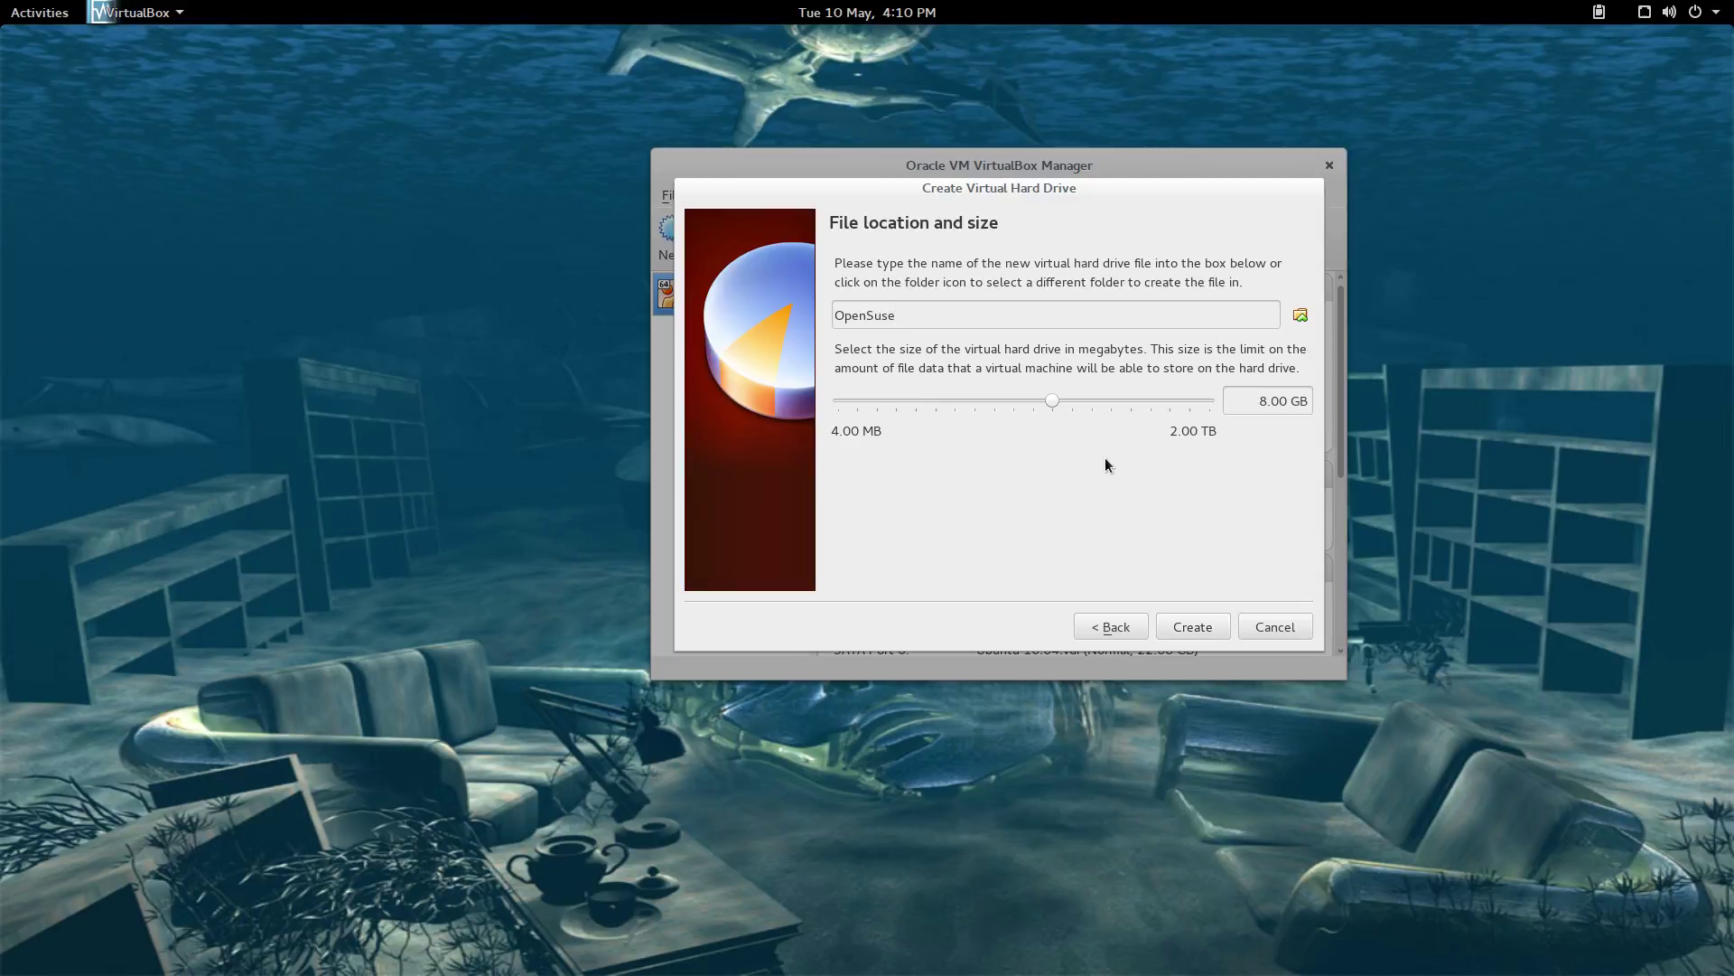
pyautogui.moveTo(1049, 402); pyautogui.dragTo(1061, 401)
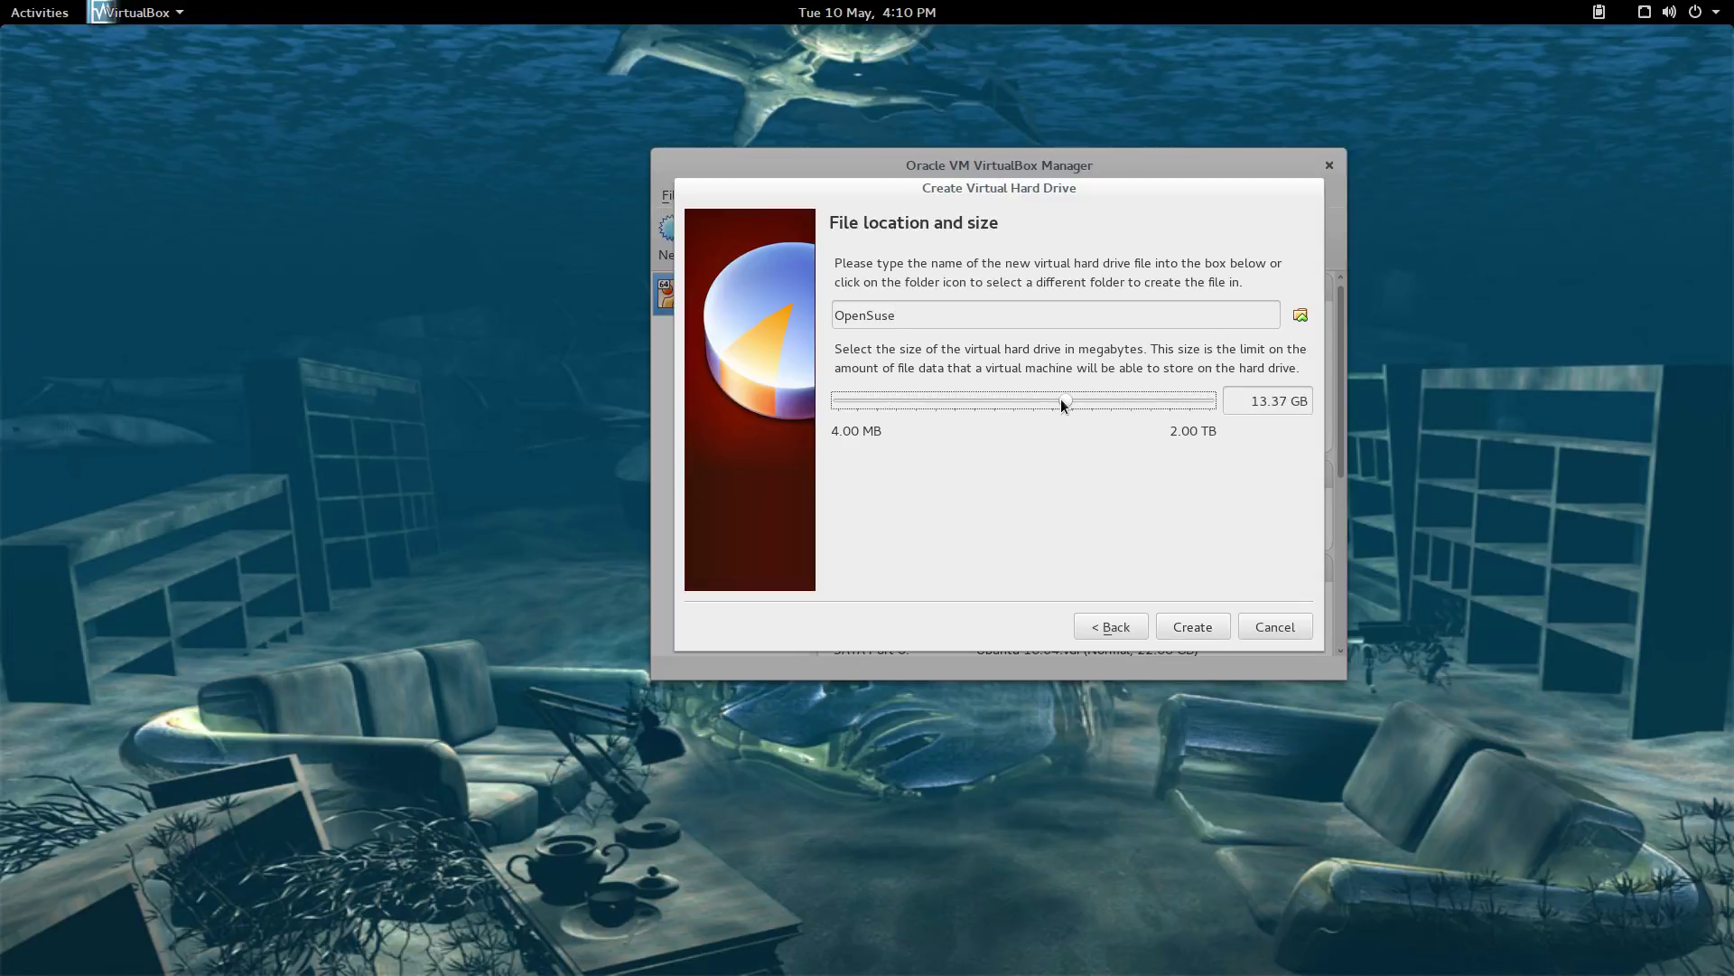
pyautogui.moveTo(1061, 401)
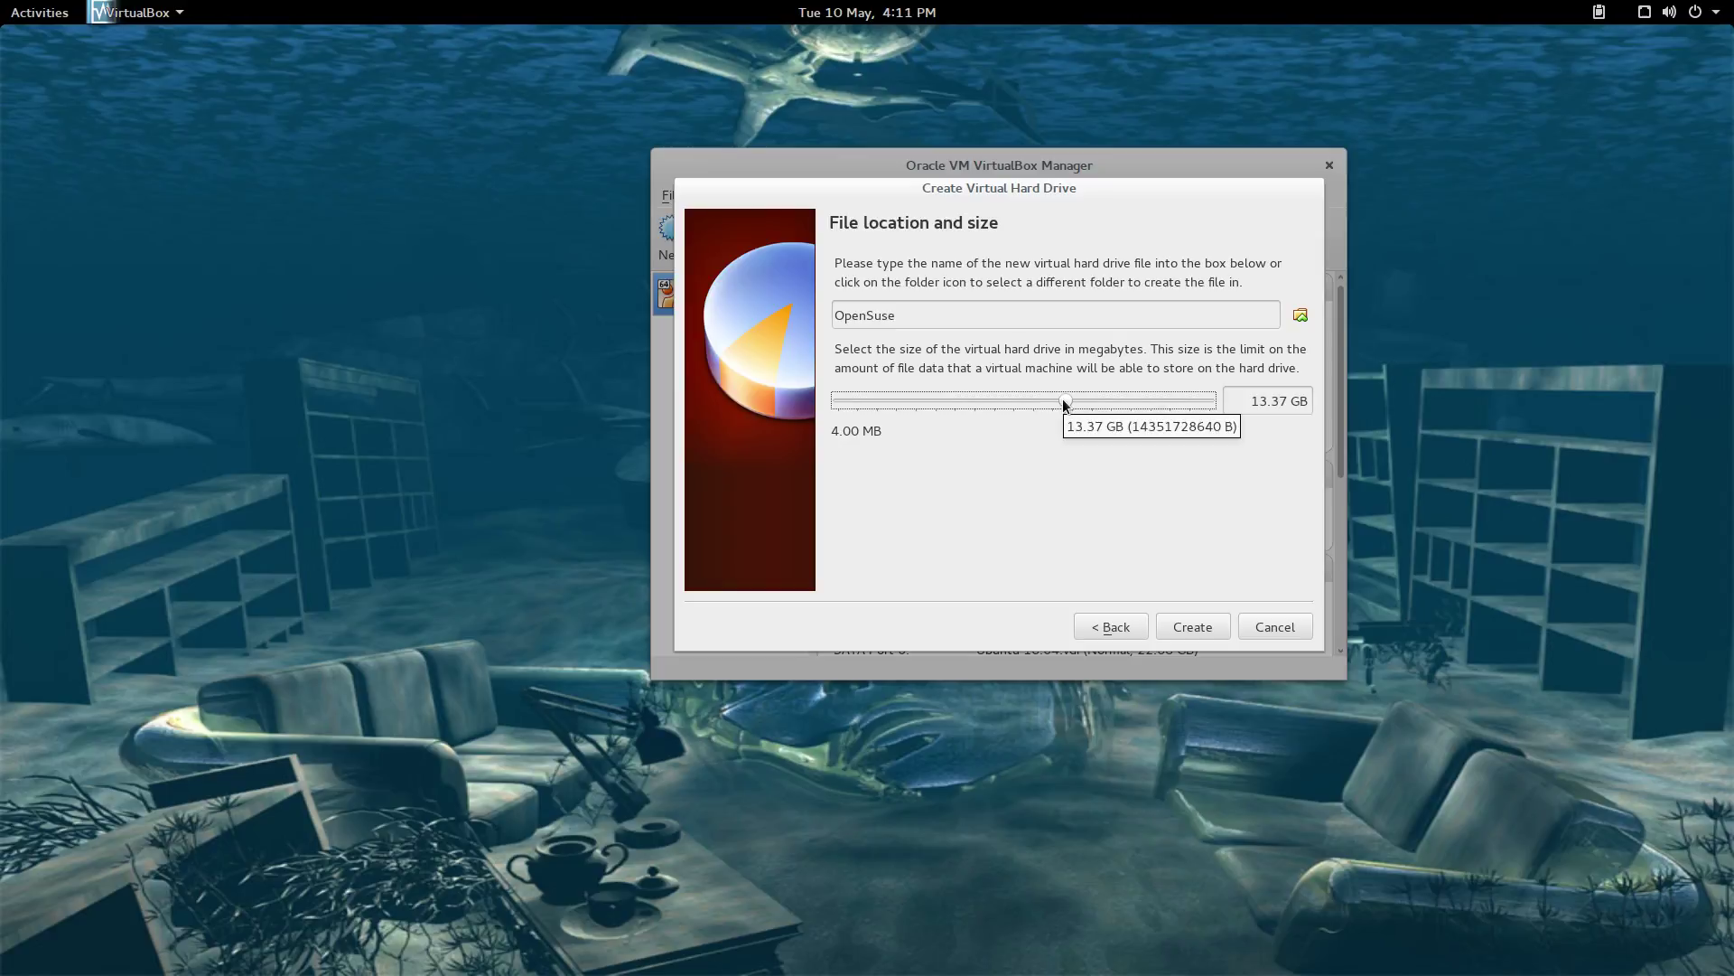
pyautogui.moveTo(1063, 399); pyautogui.dragTo(1077, 395)
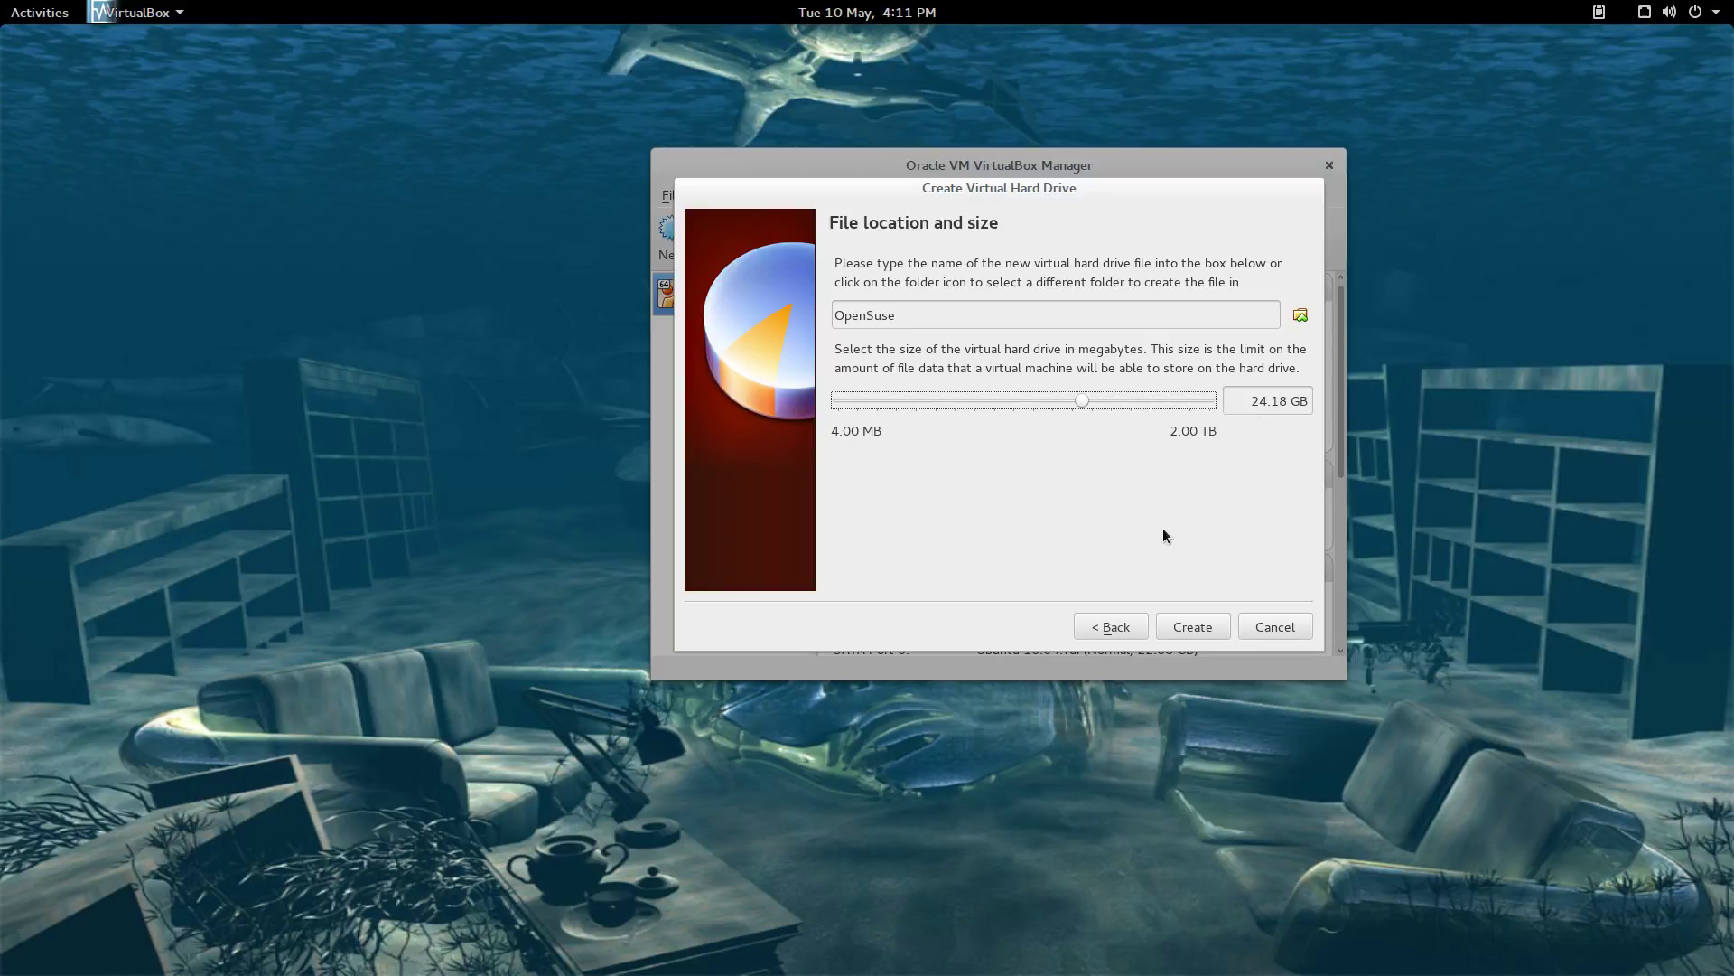
pyautogui.click(1192, 627)
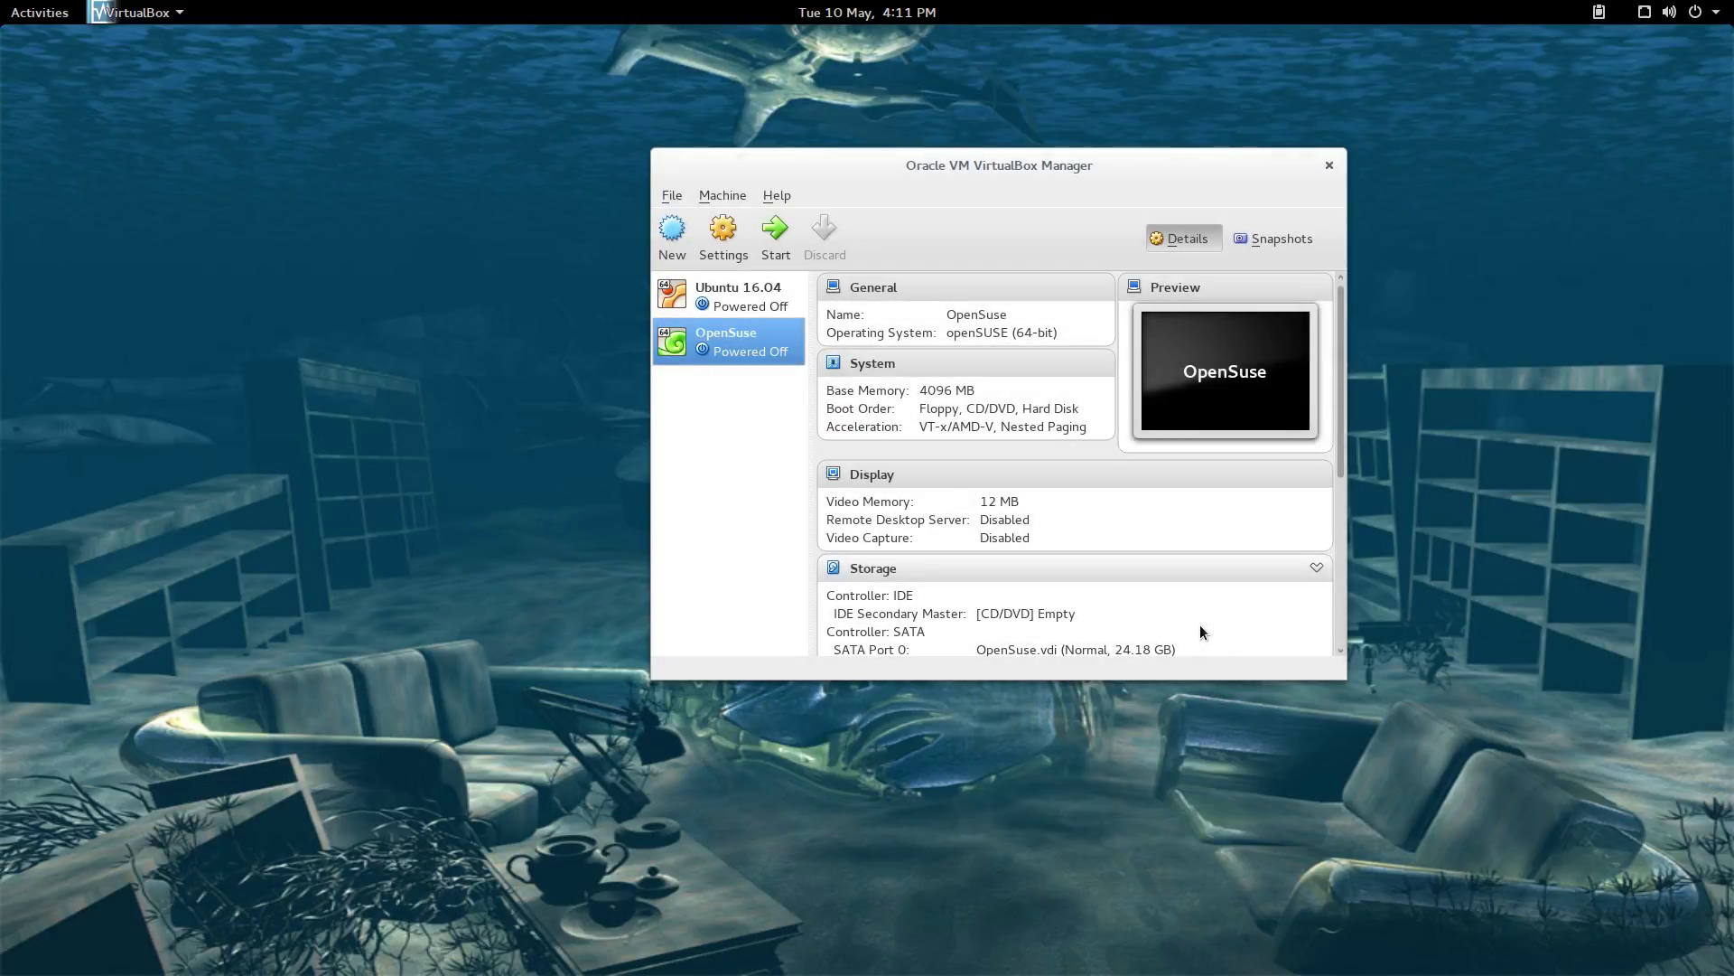
# Step: Set both Shared Clipboard and Drag'n'Drop to Bidirectional in the OpenSuse machine's settings
pyautogui.click(733, 242)
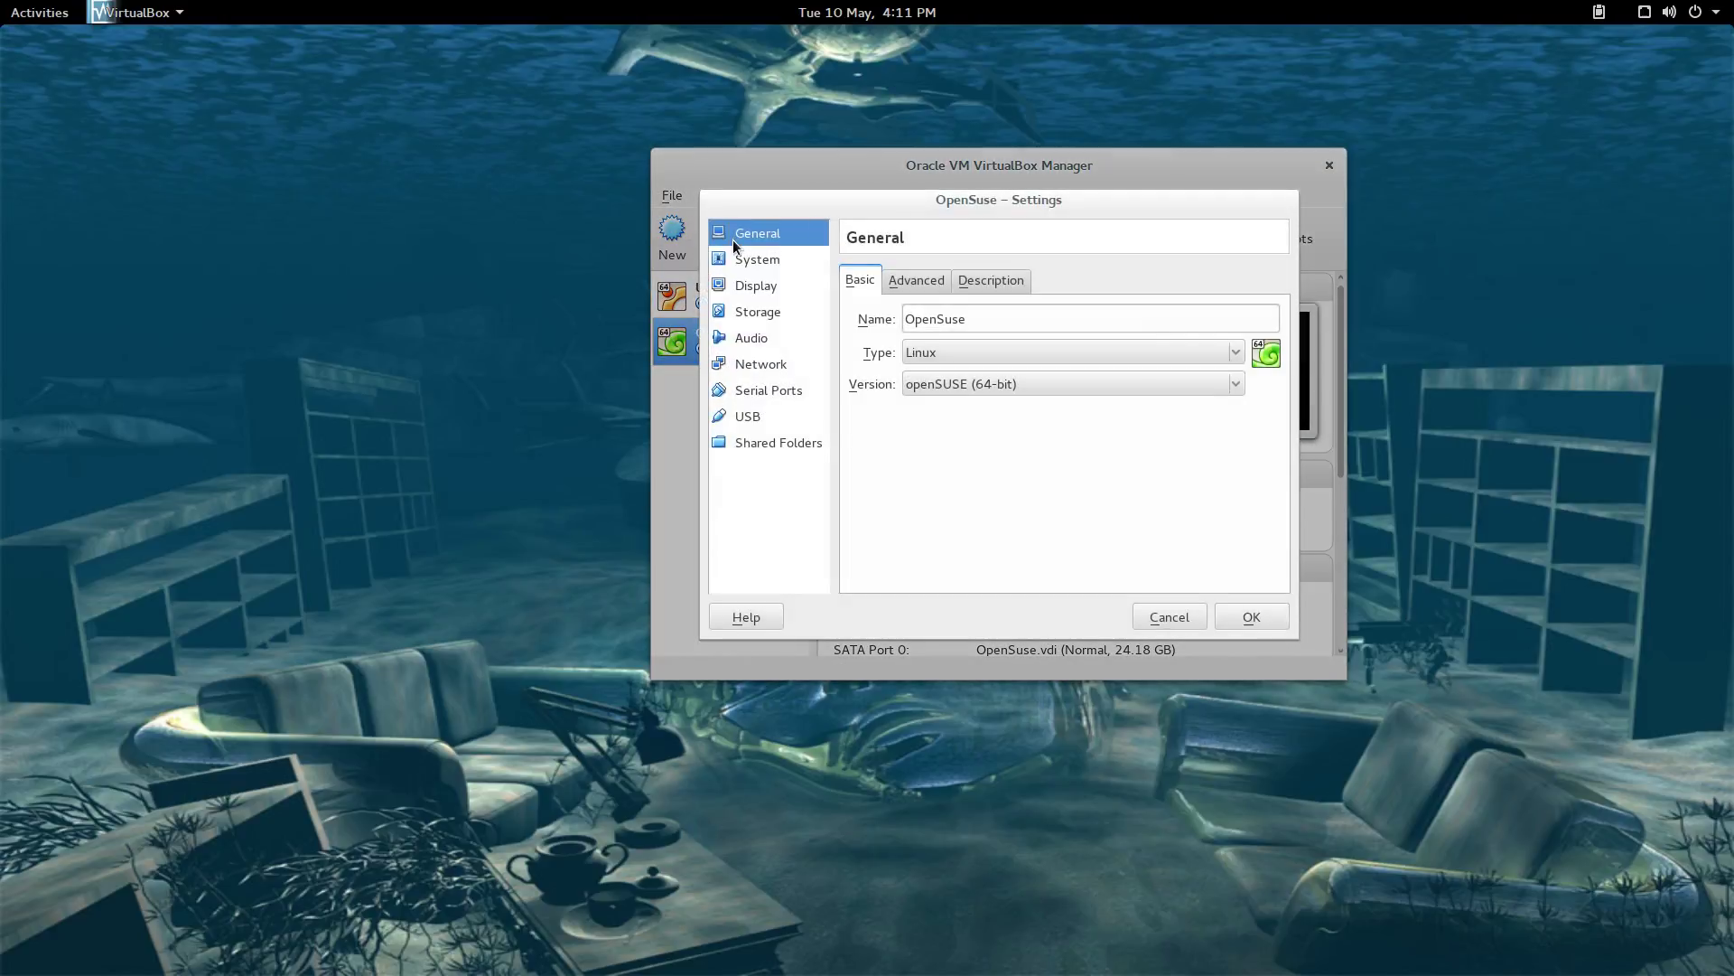
pyautogui.click(909, 285)
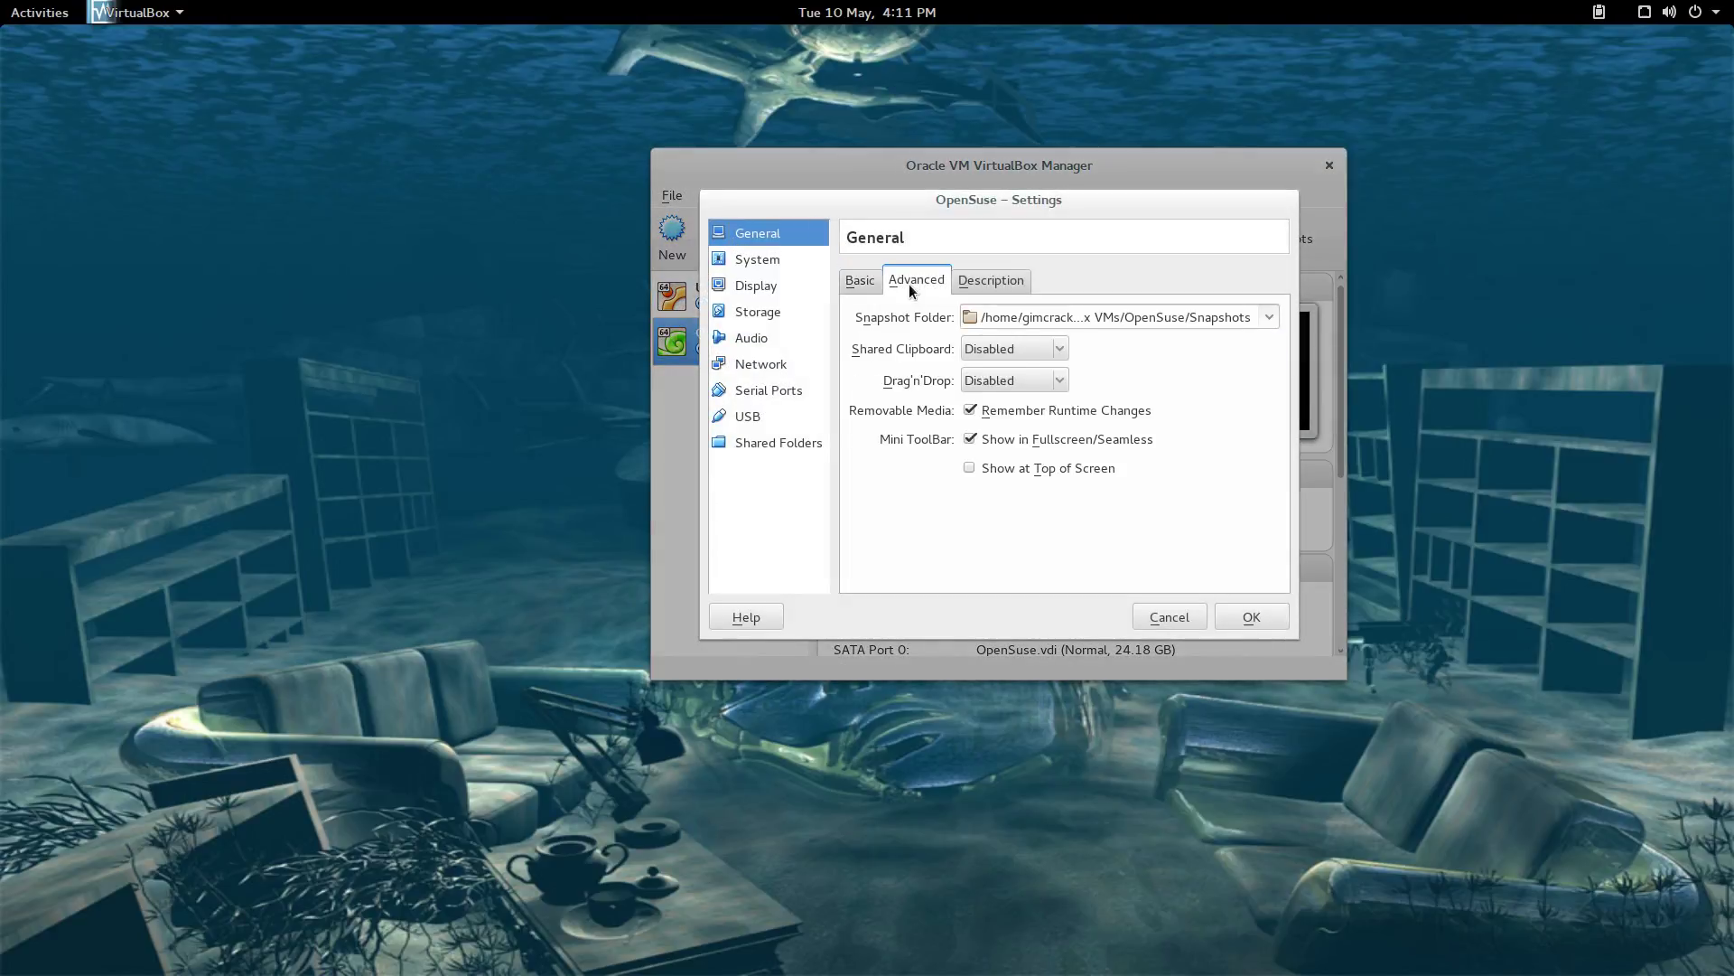
pyautogui.click(1063, 348)
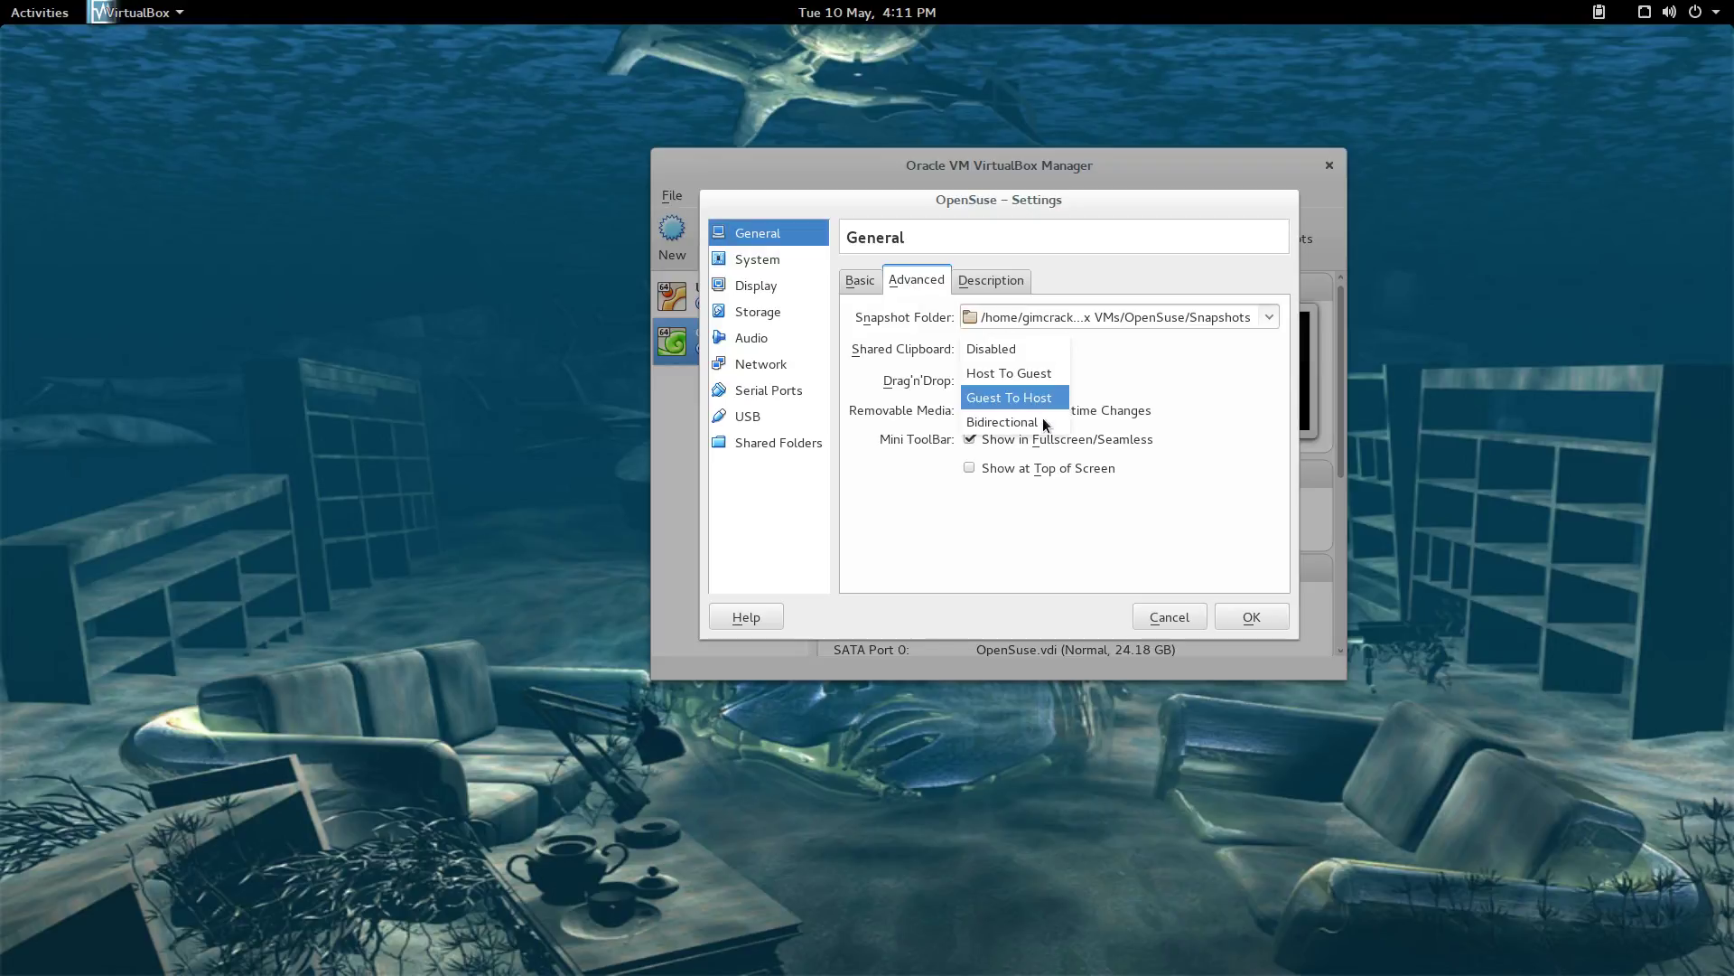
pyautogui.click(1043, 421)
pyautogui.click(1057, 382)
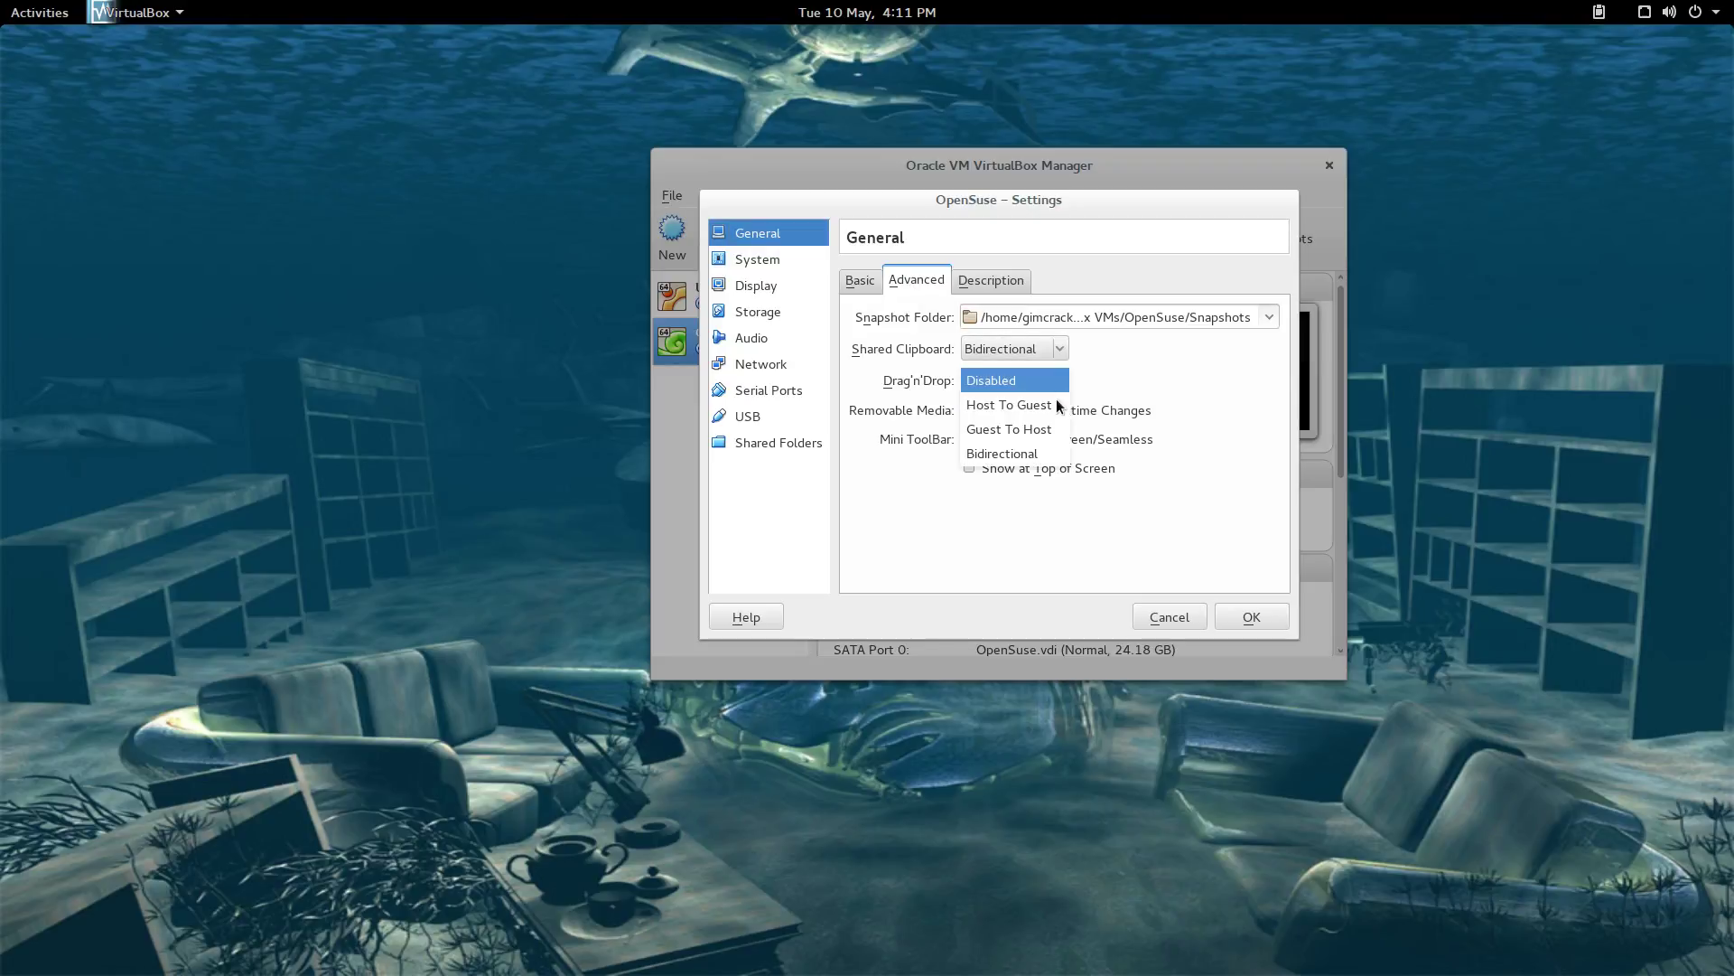
pyautogui.click(1043, 455)
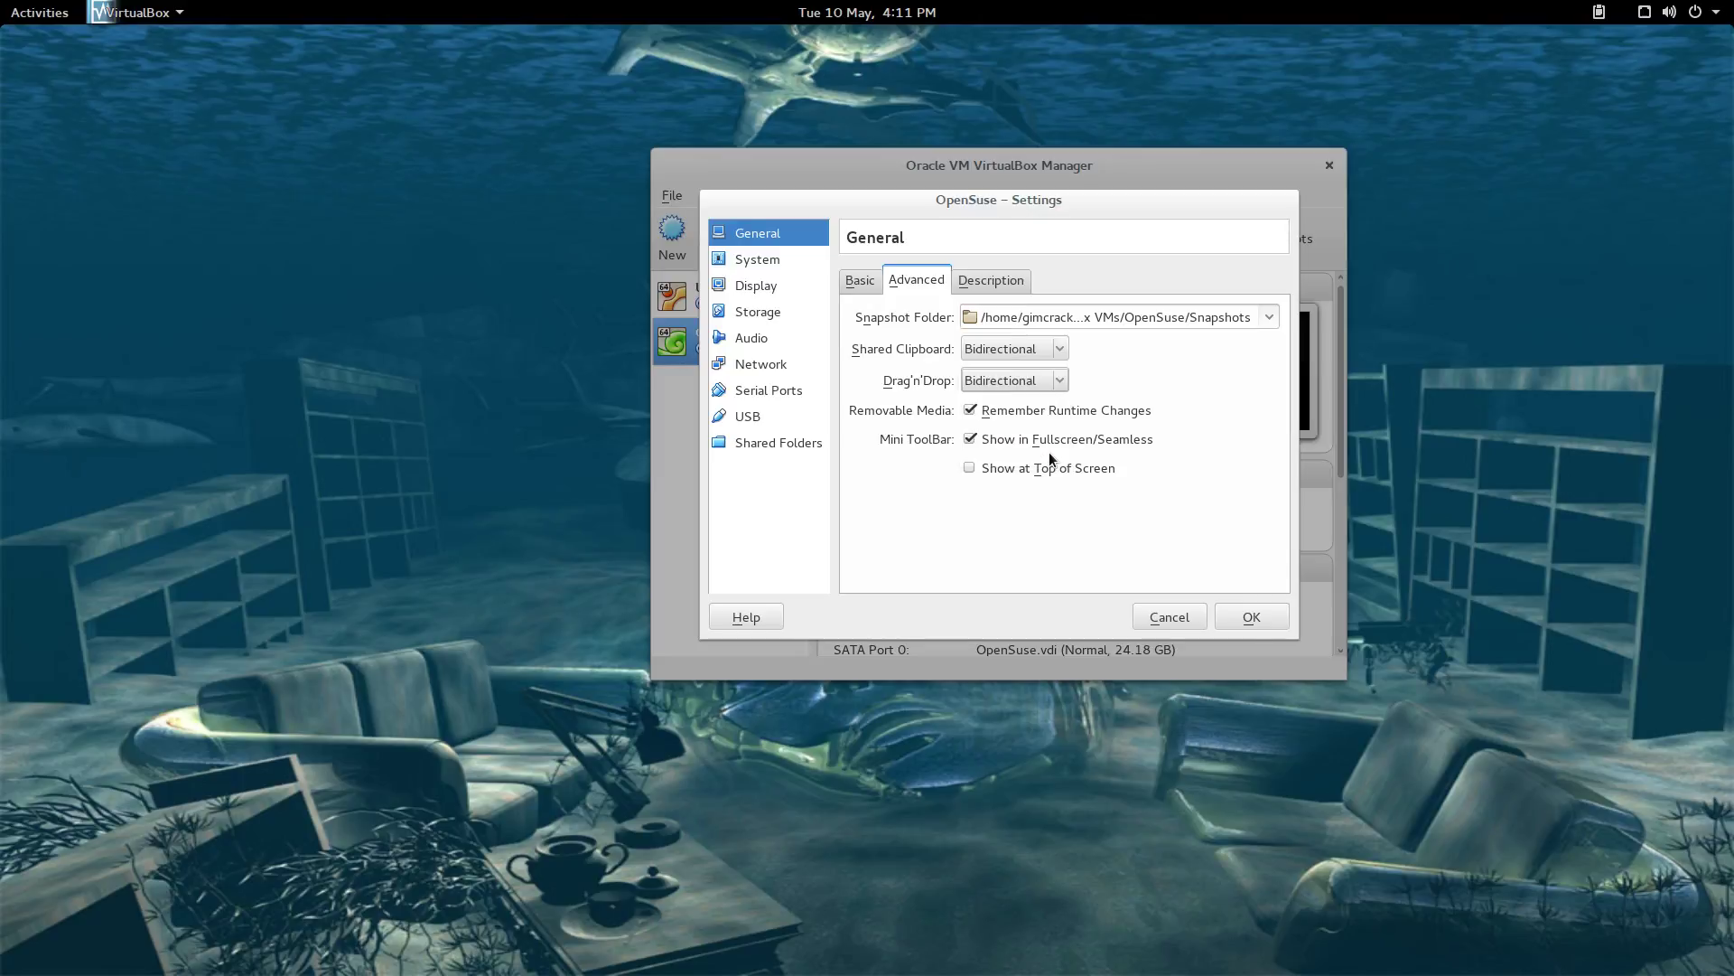
# Step: Disable Floppy in the OpenSuse machine's boot order
pyautogui.click(737, 259)
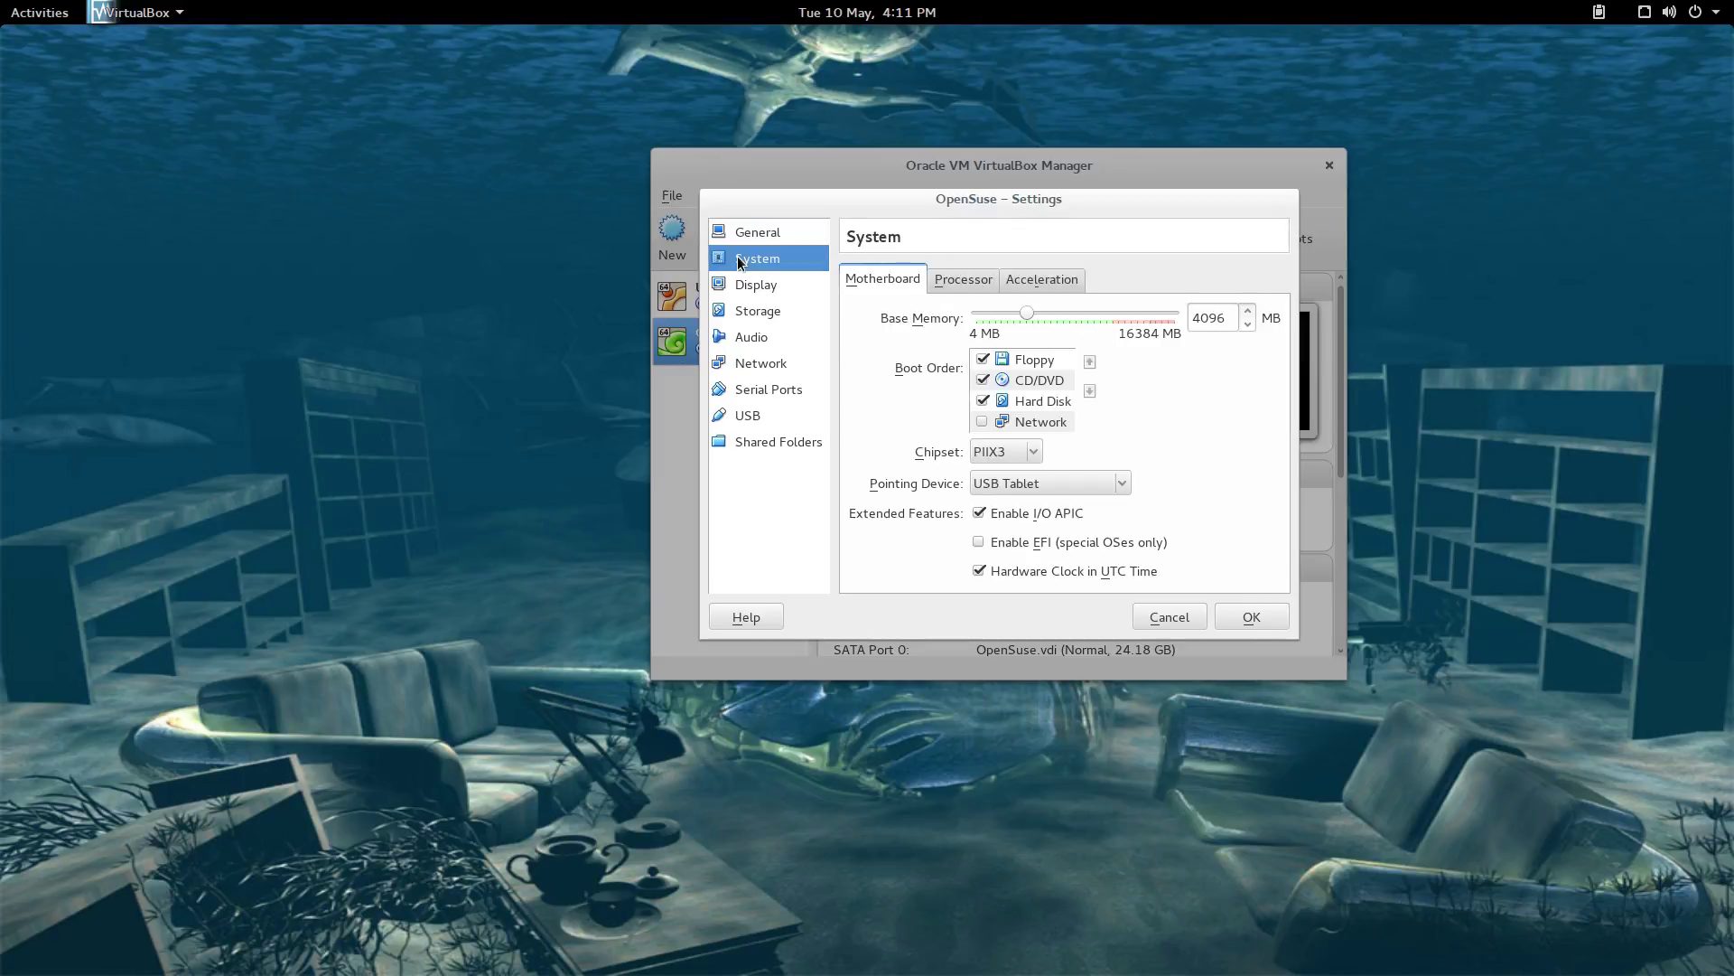
pyautogui.click(982, 360)
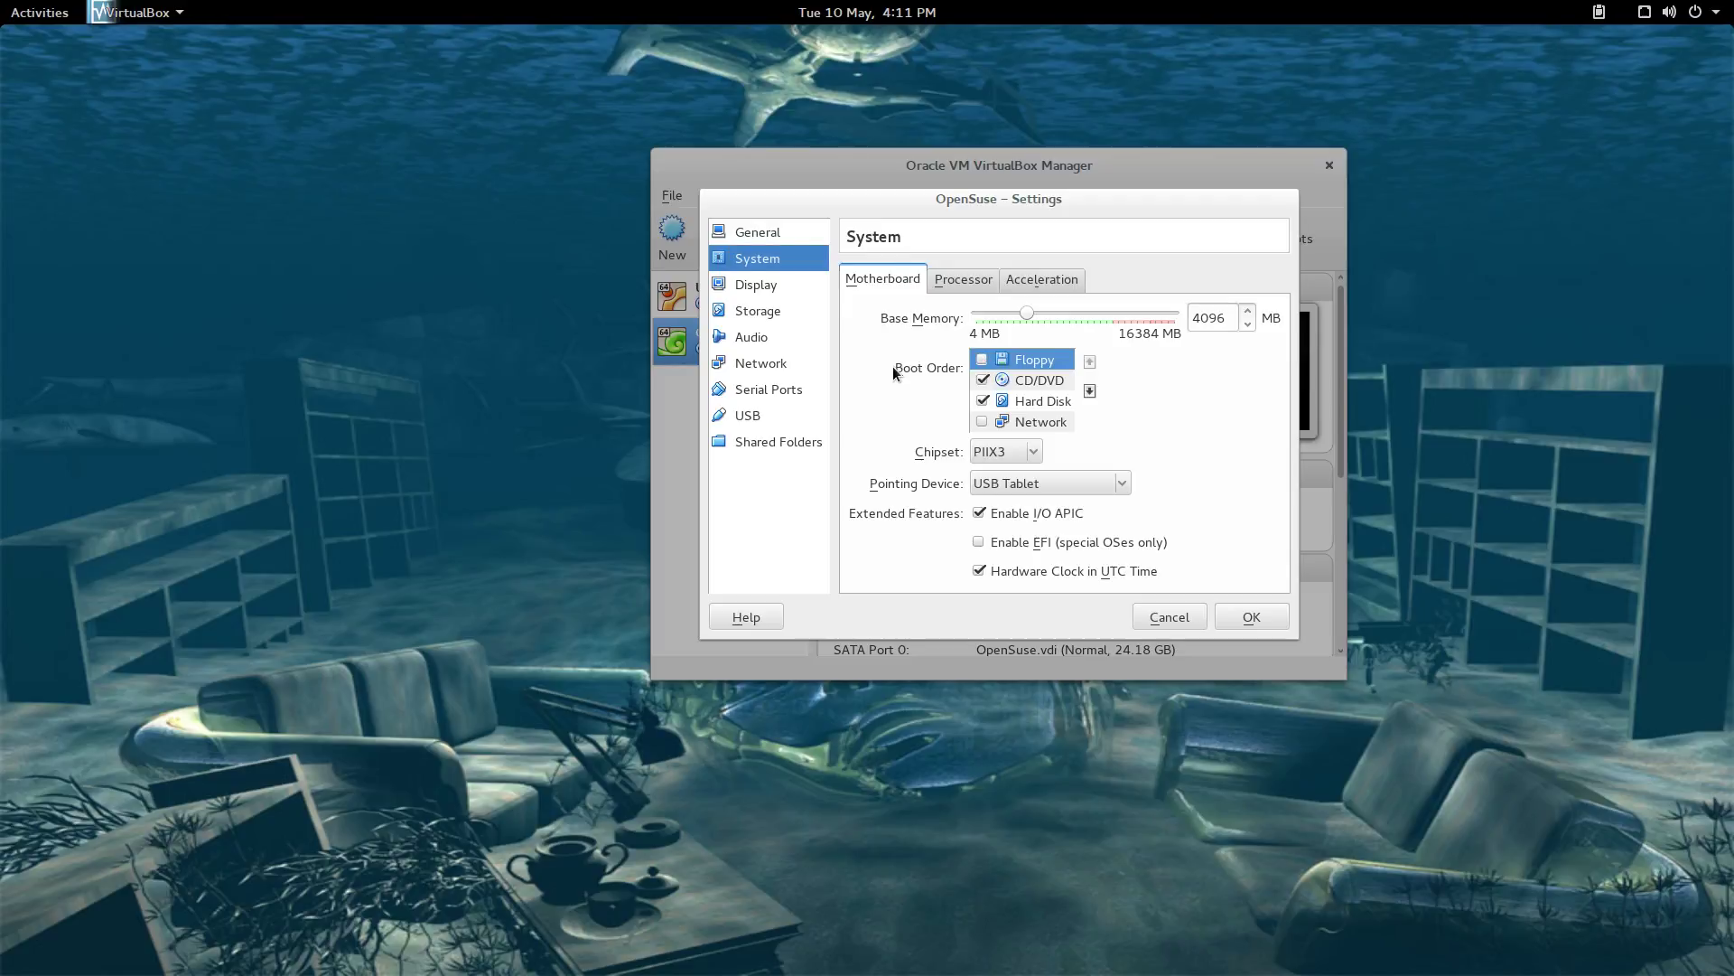
# Step: Load openSUSE-Leap-42.1-DVD-x86_64.iso from Downloads into the empty virtual CD/DVD drive in the OpenSuse machine's storage settings
pyautogui.click(772, 284)
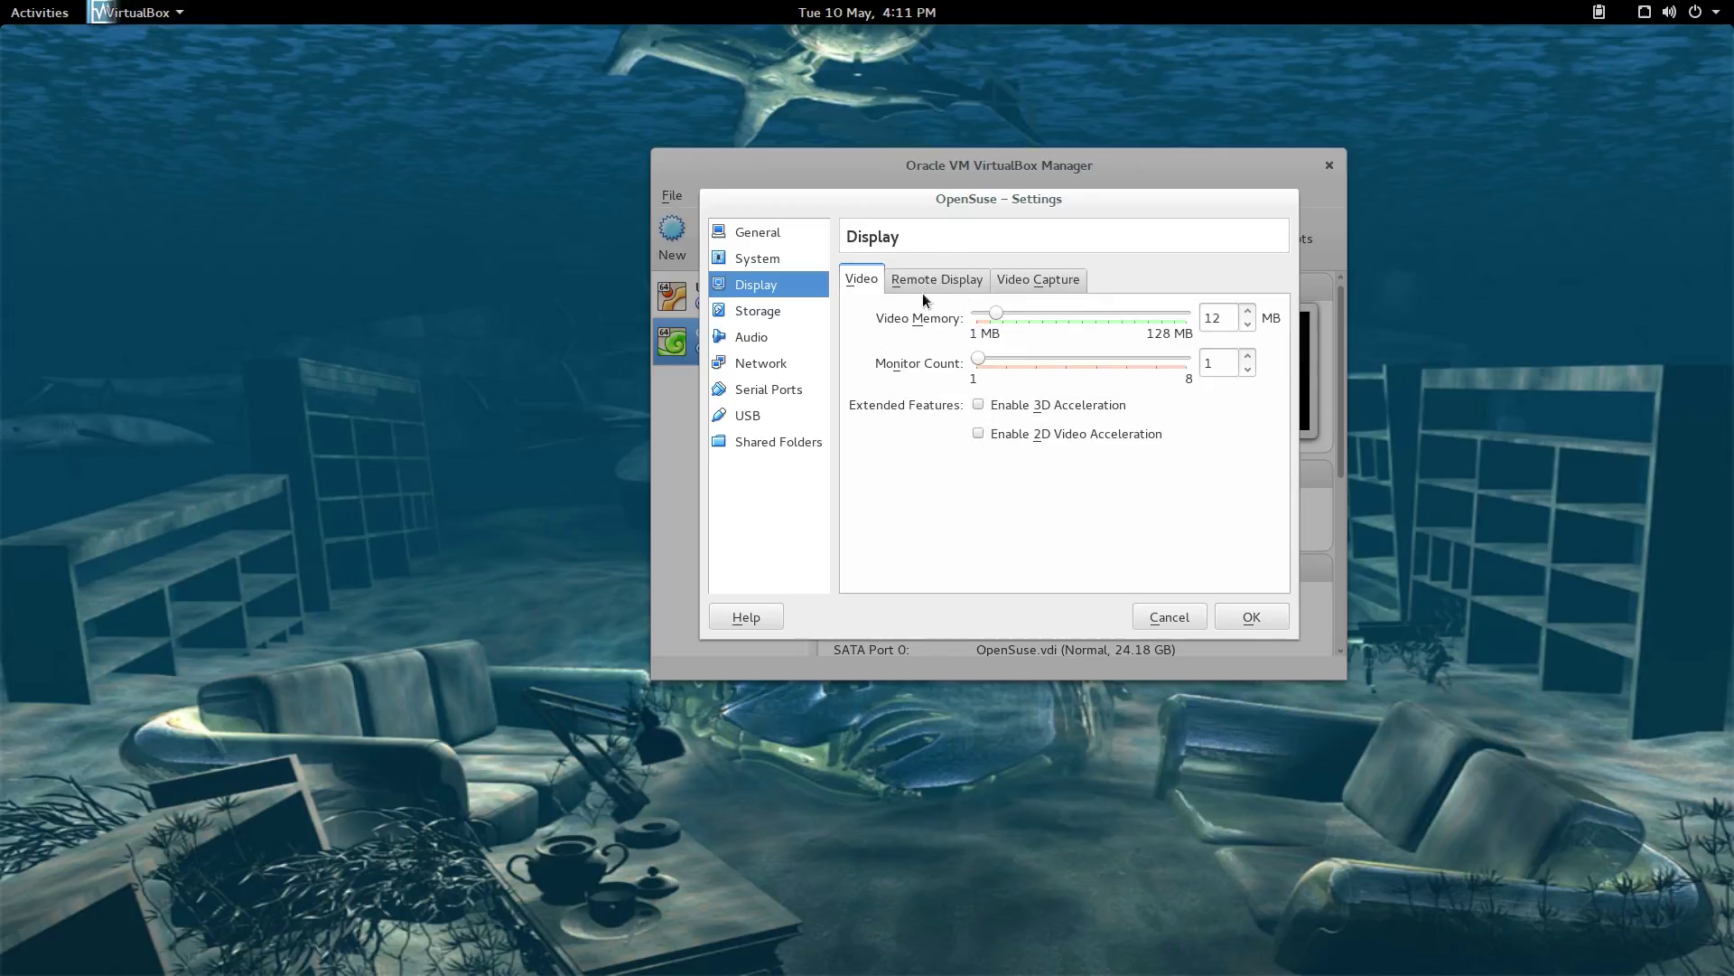
pyautogui.click(752, 312)
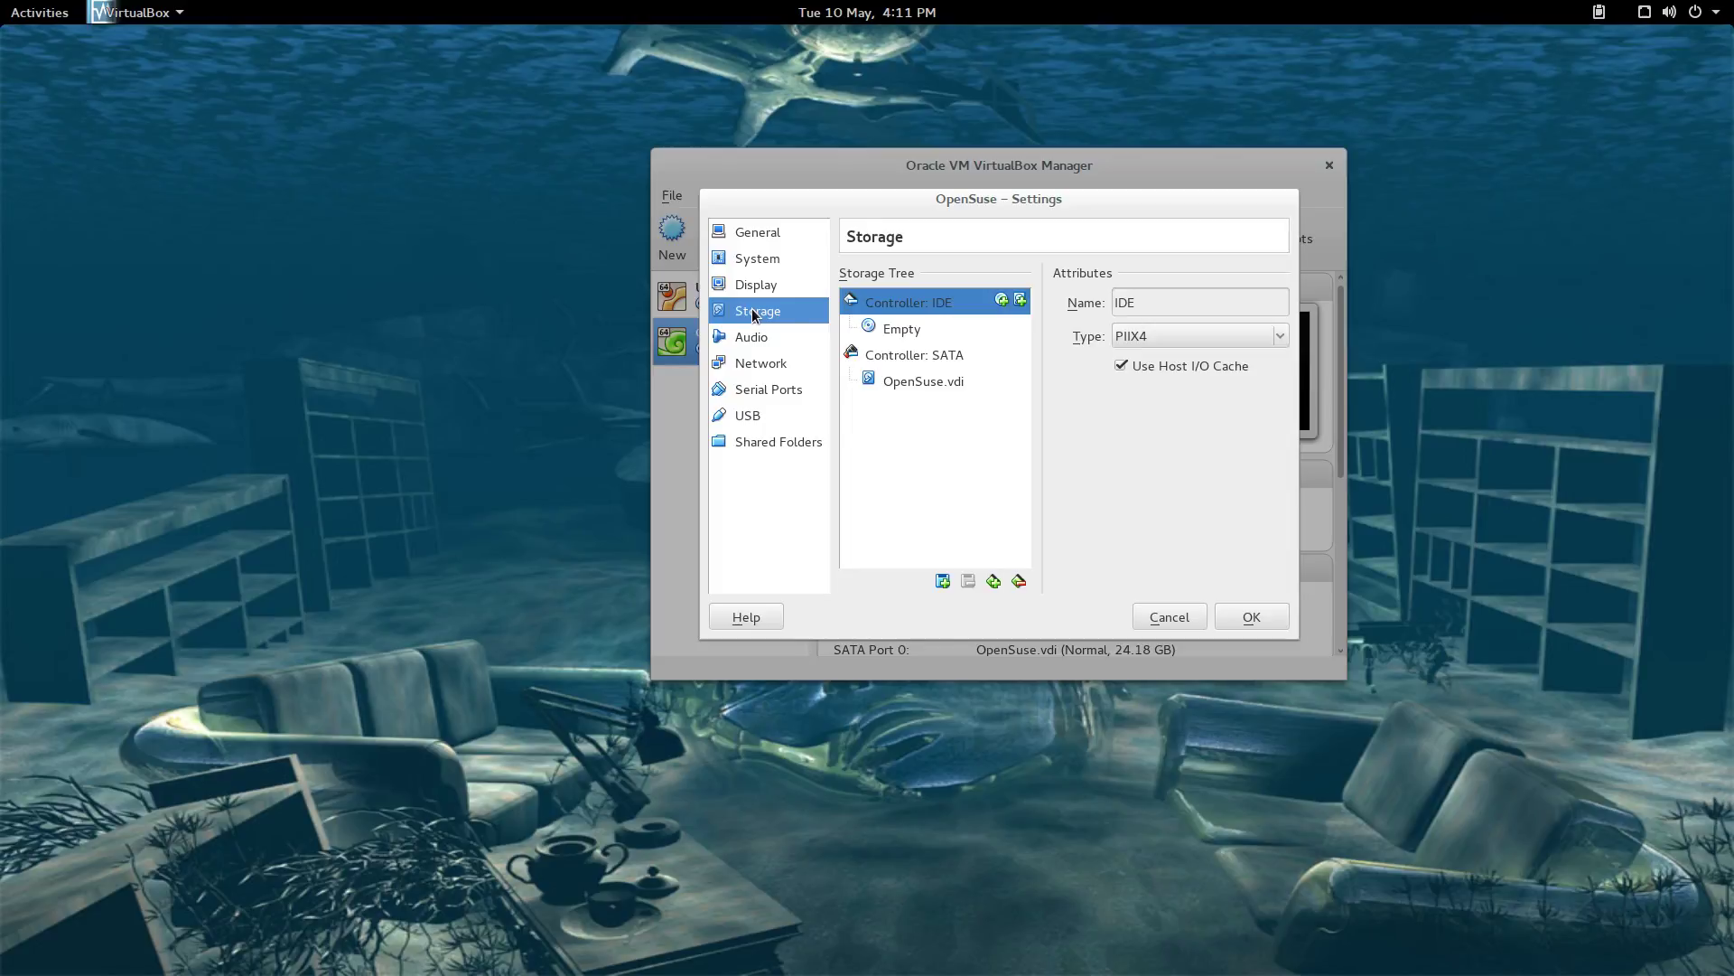
pyautogui.click(901, 330)
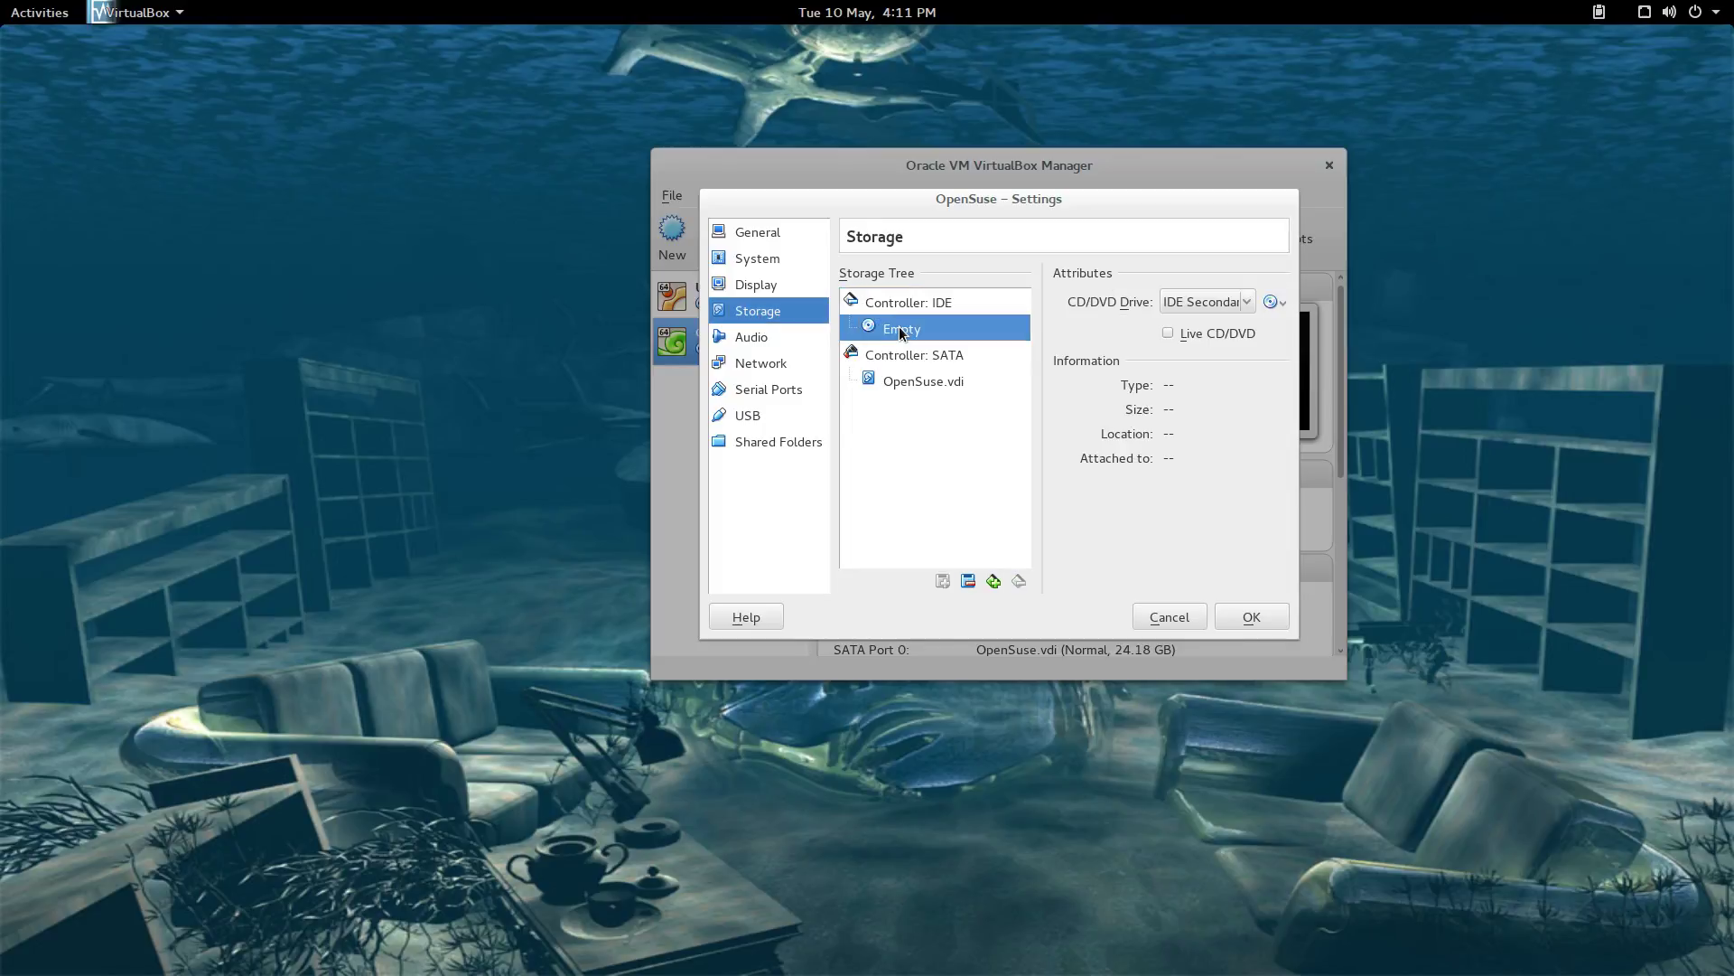
pyautogui.click(1274, 304)
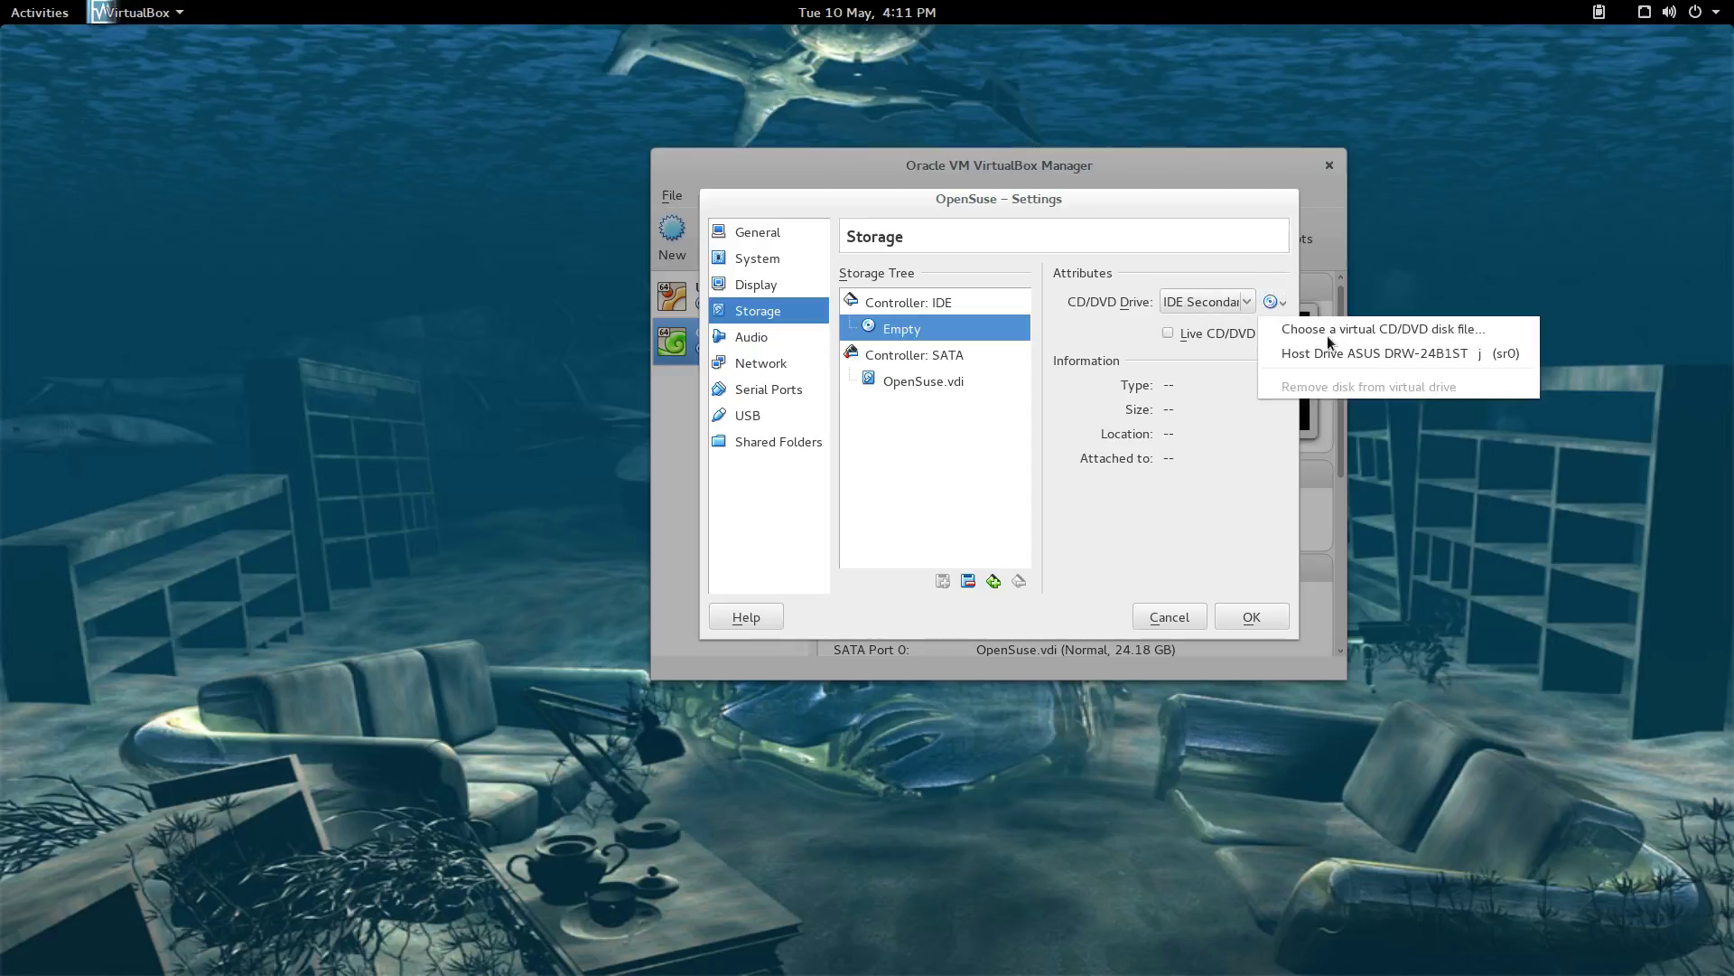
pyautogui.click(1409, 329)
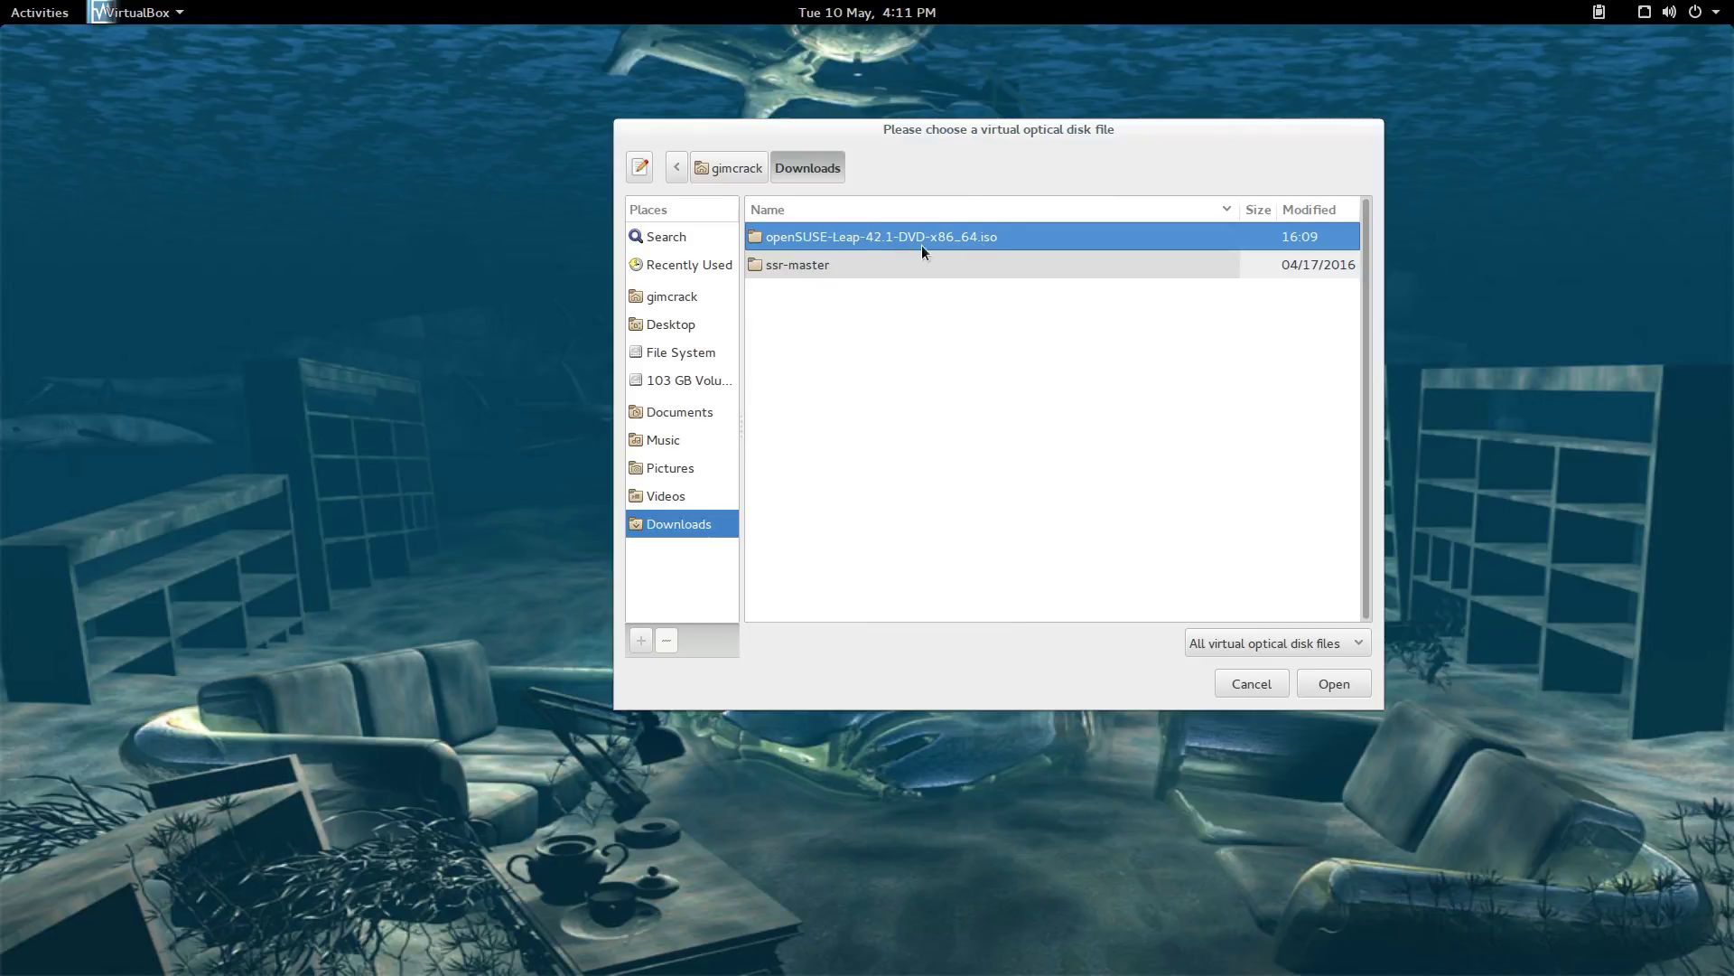
pyautogui.click(1334, 683)
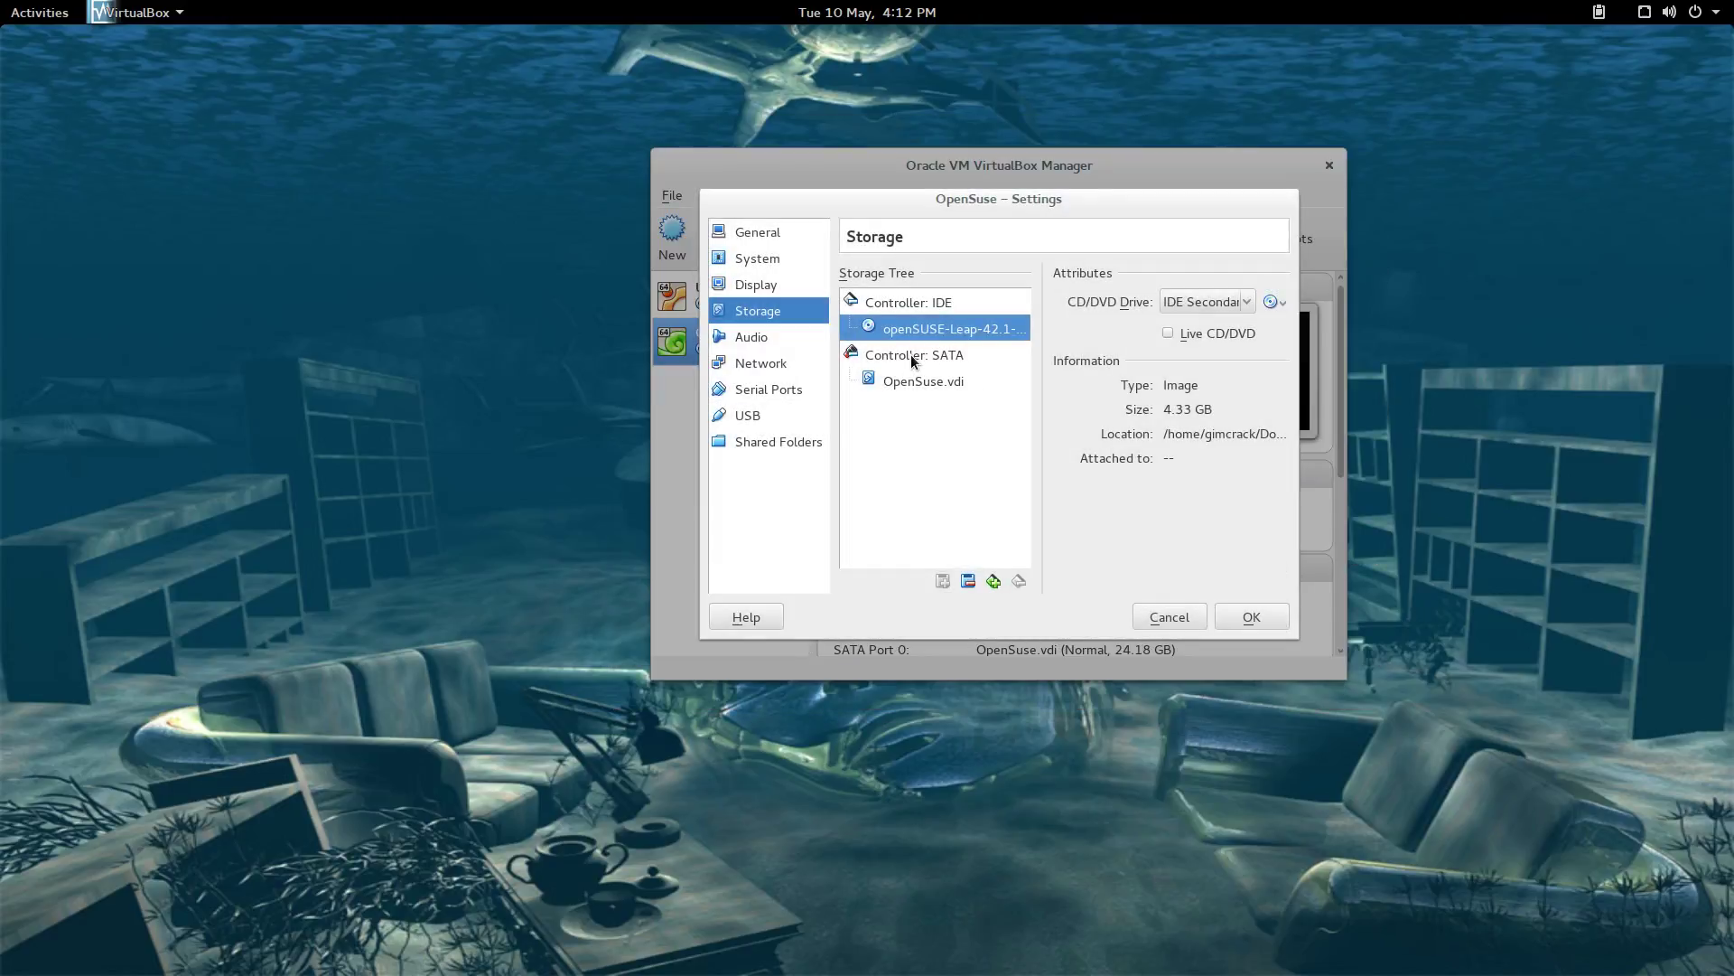
# Step: Review the audio, network, serial port, USB and shared folder settings, leaving Adapter 1 attached to NAT, and save the machine's settings
pyautogui.click(750, 336)
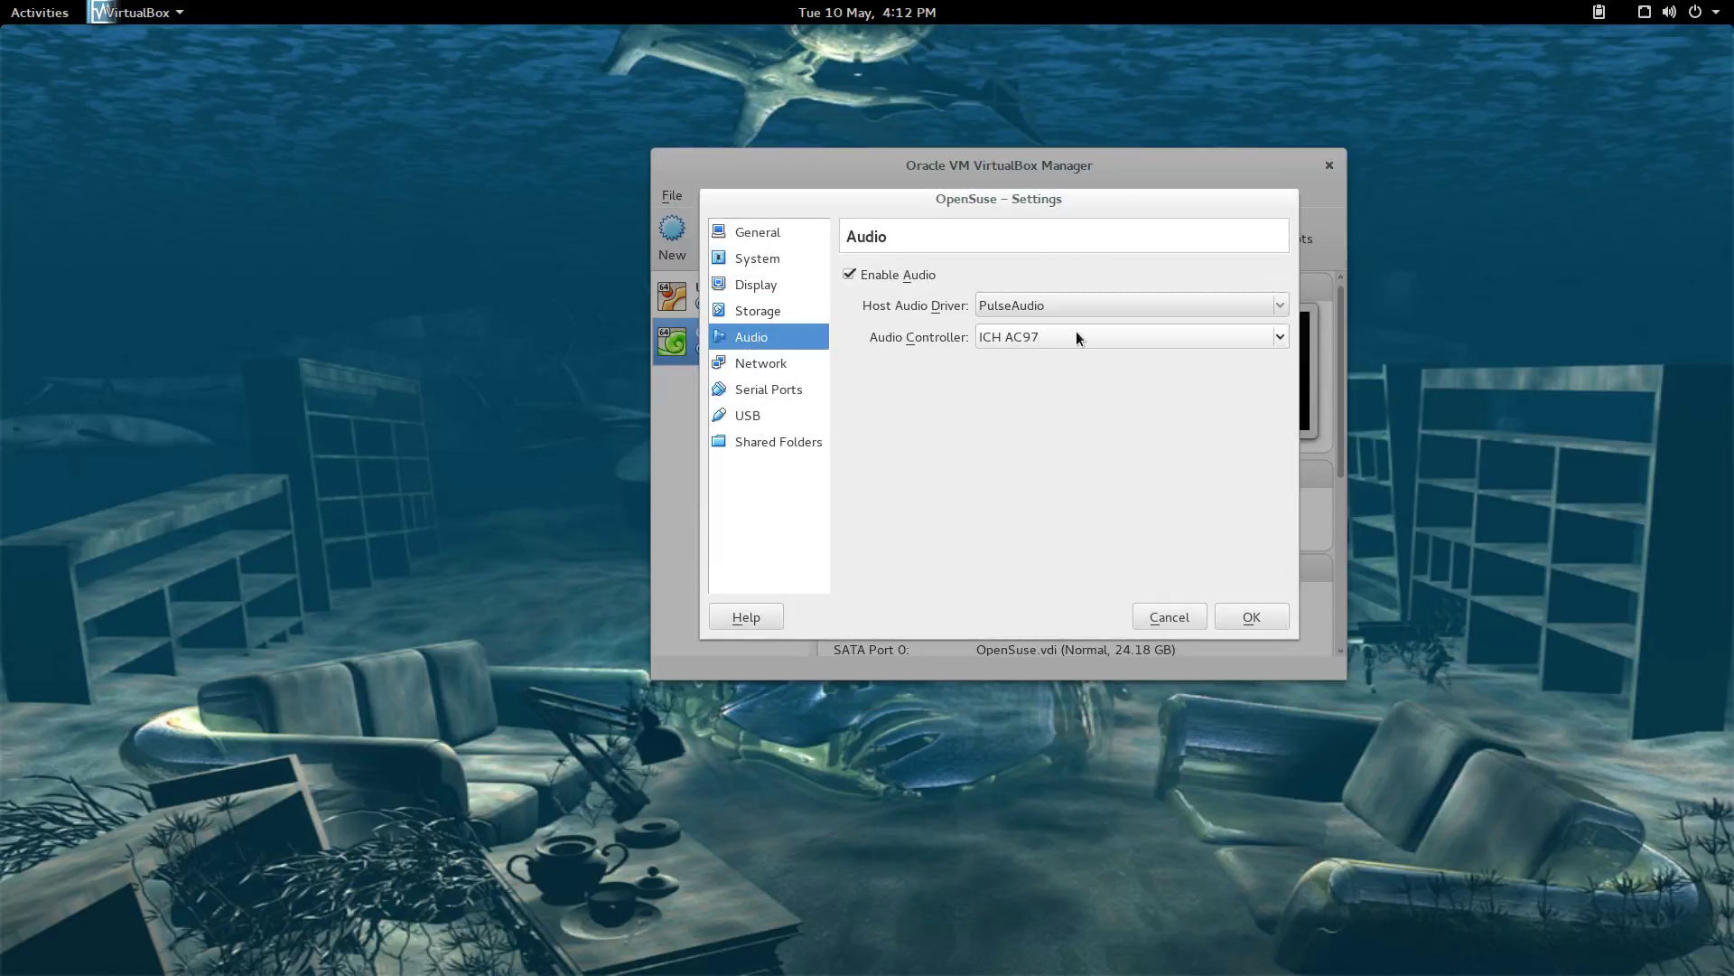
pyautogui.click(760, 364)
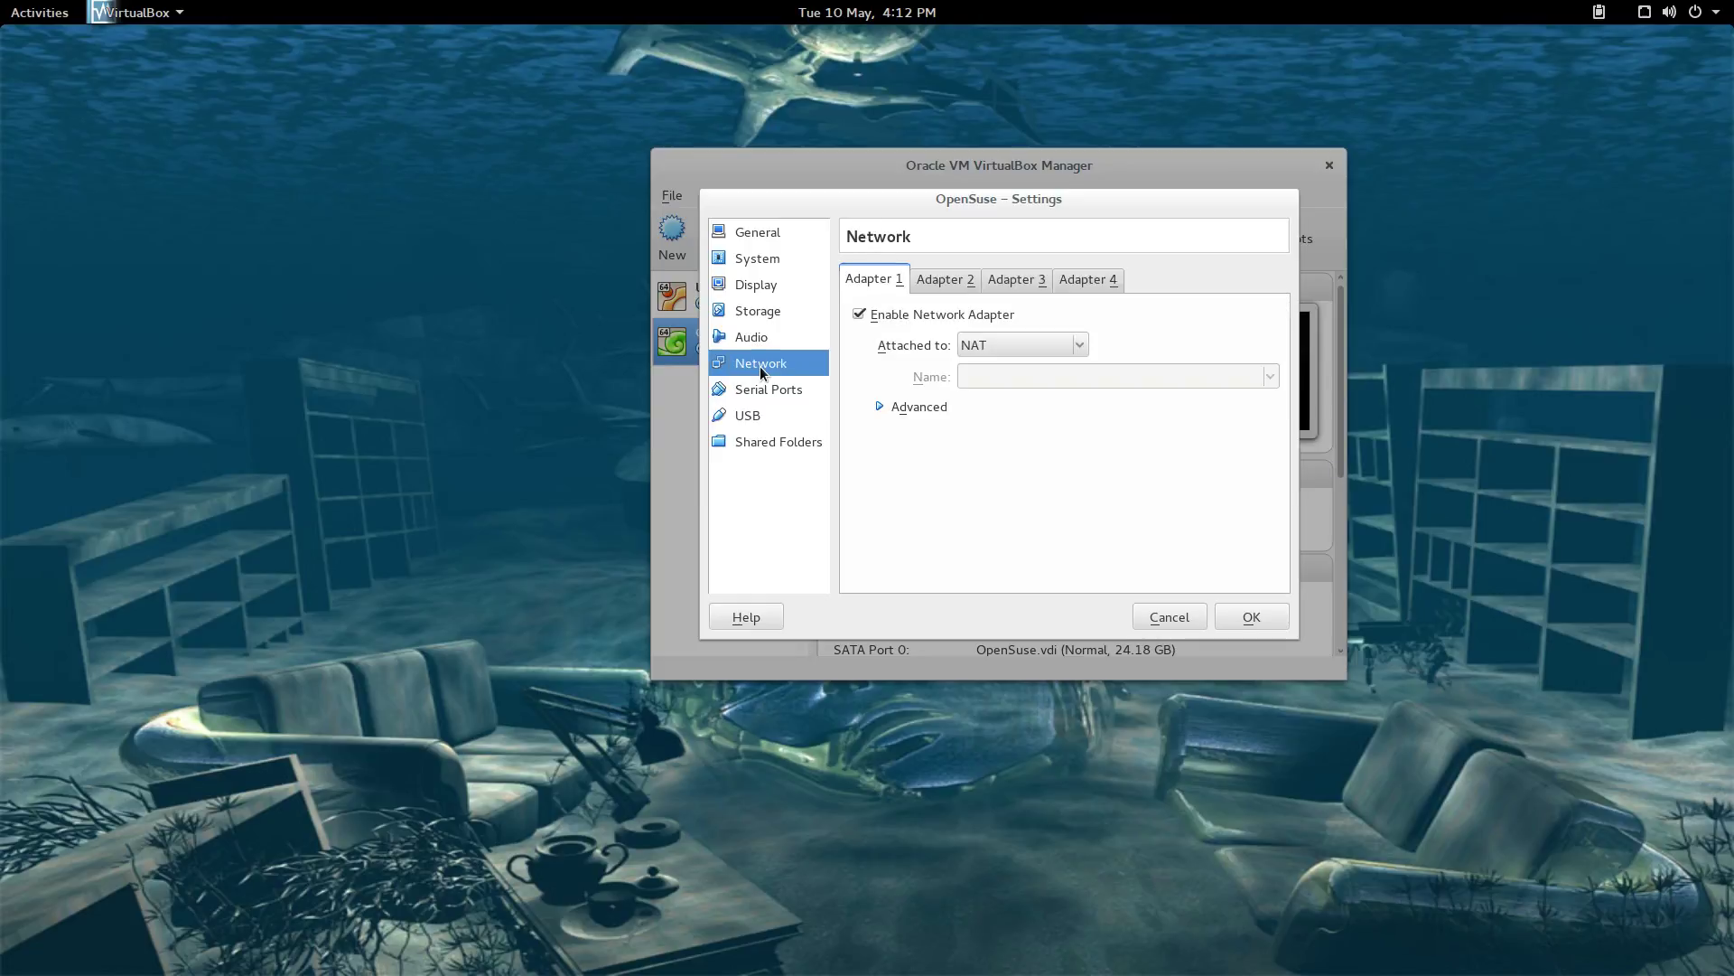
pyautogui.click(1079, 348)
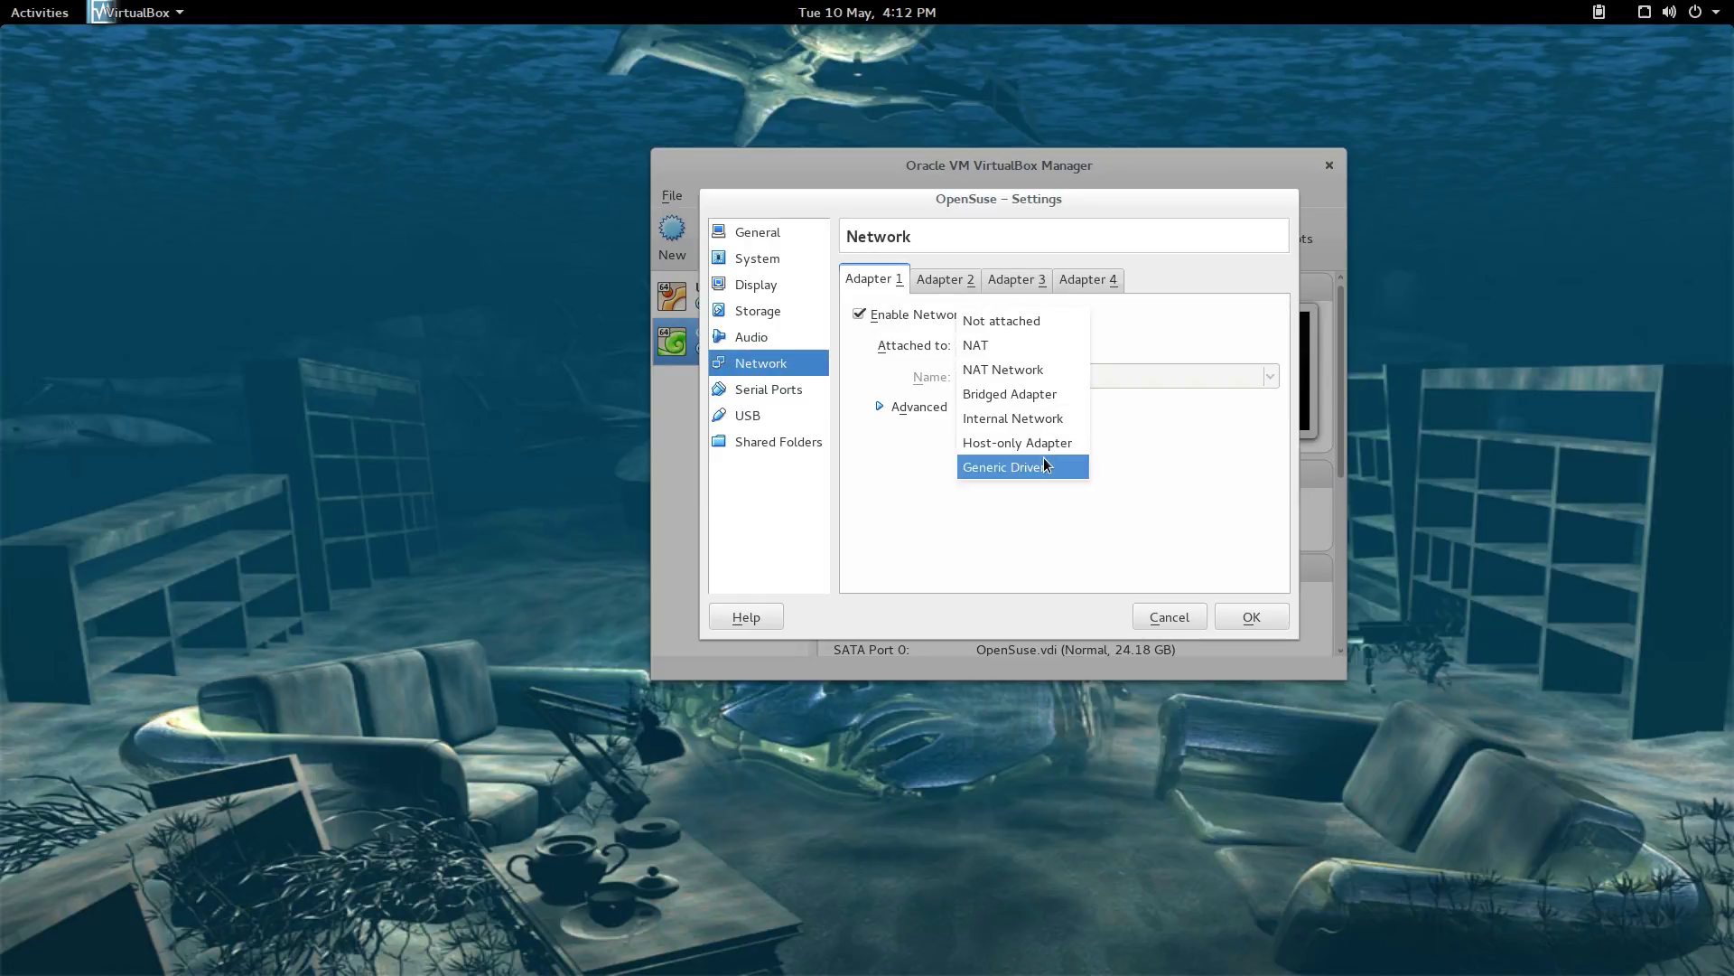
pyautogui.click(1044, 396)
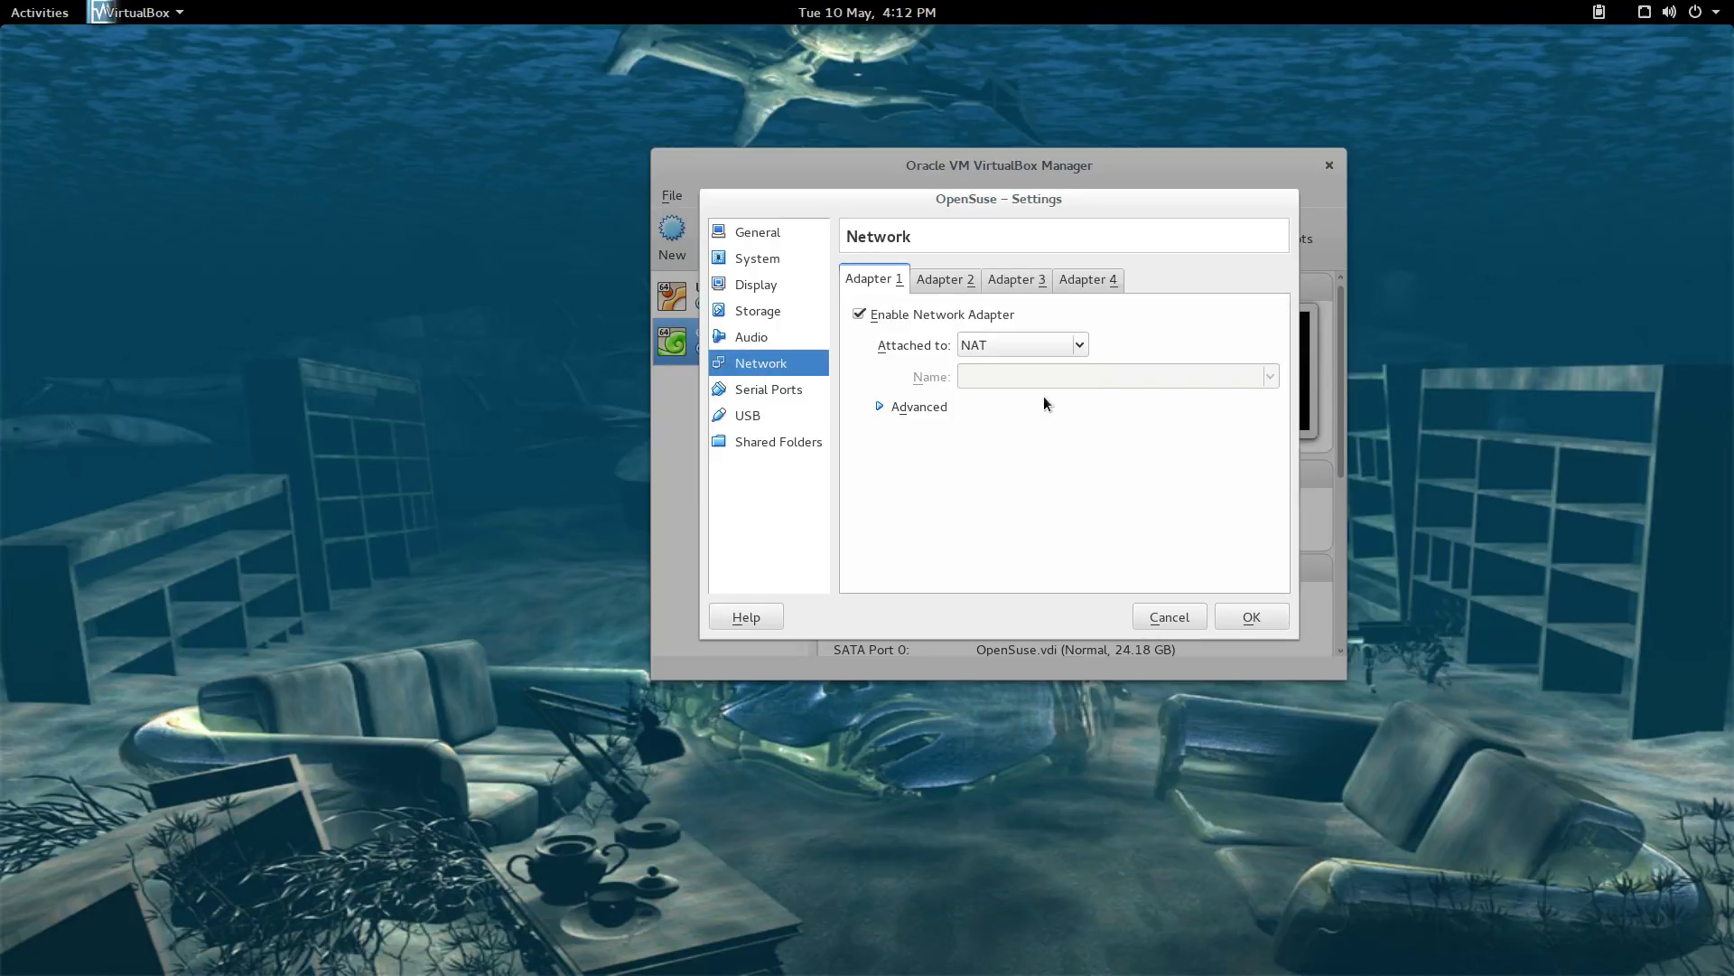
pyautogui.click(760, 392)
pyautogui.click(751, 414)
pyautogui.click(752, 436)
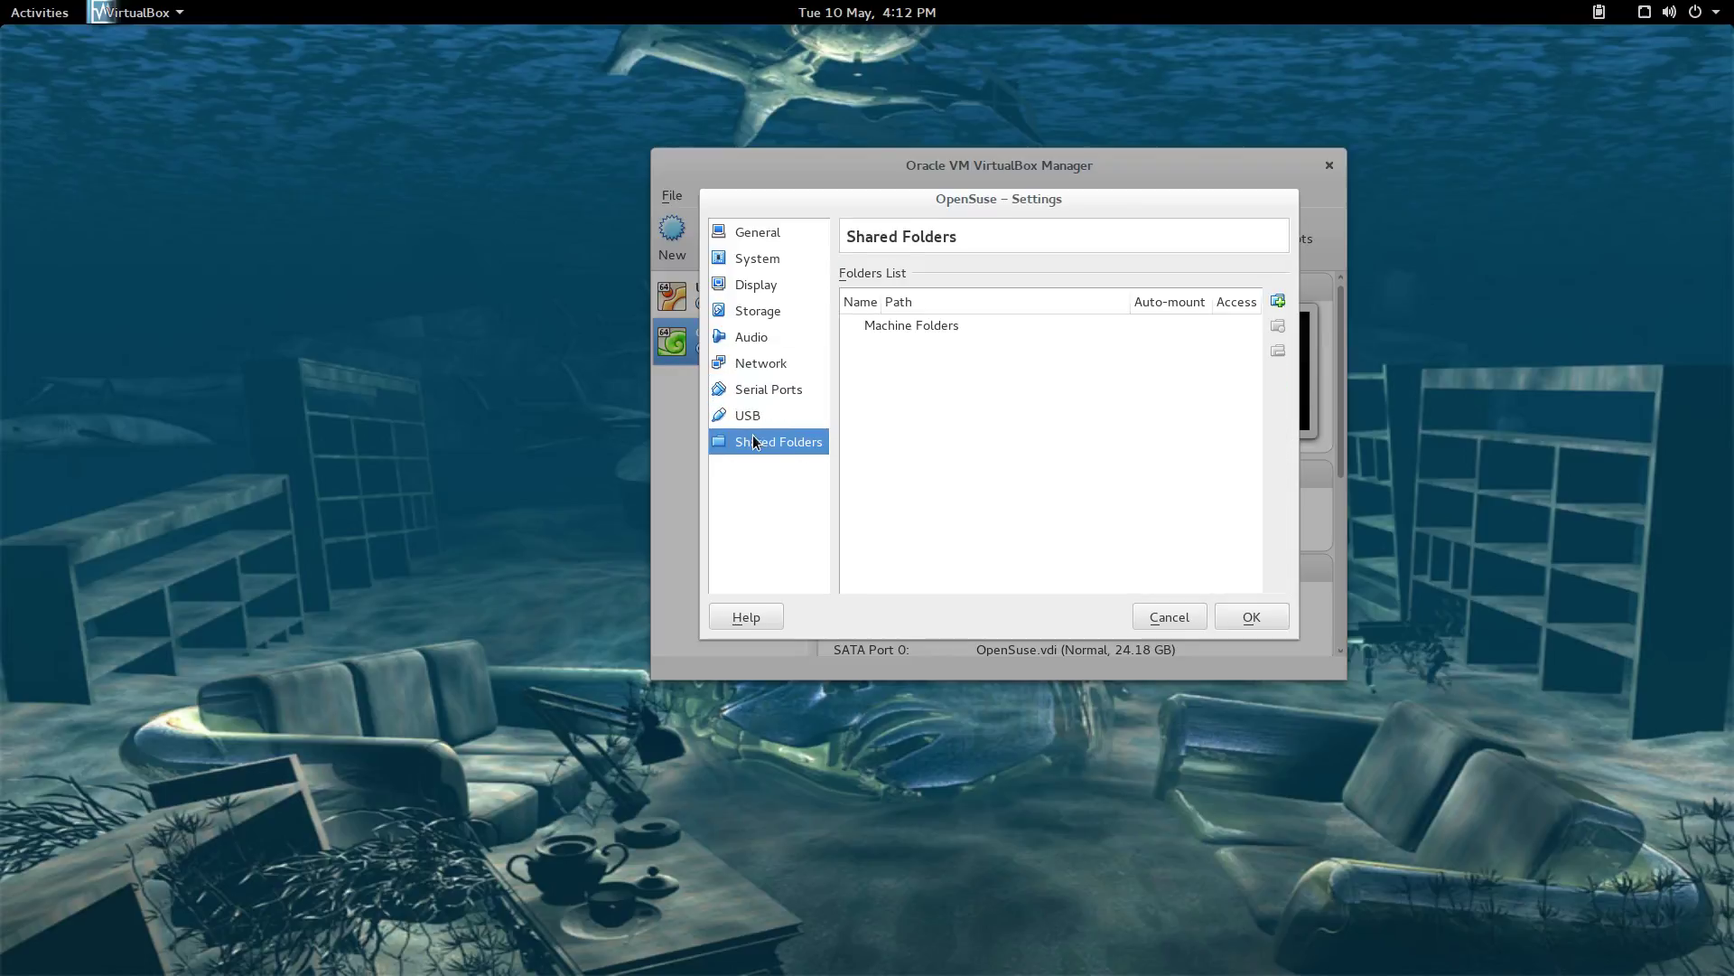
pyautogui.click(1245, 615)
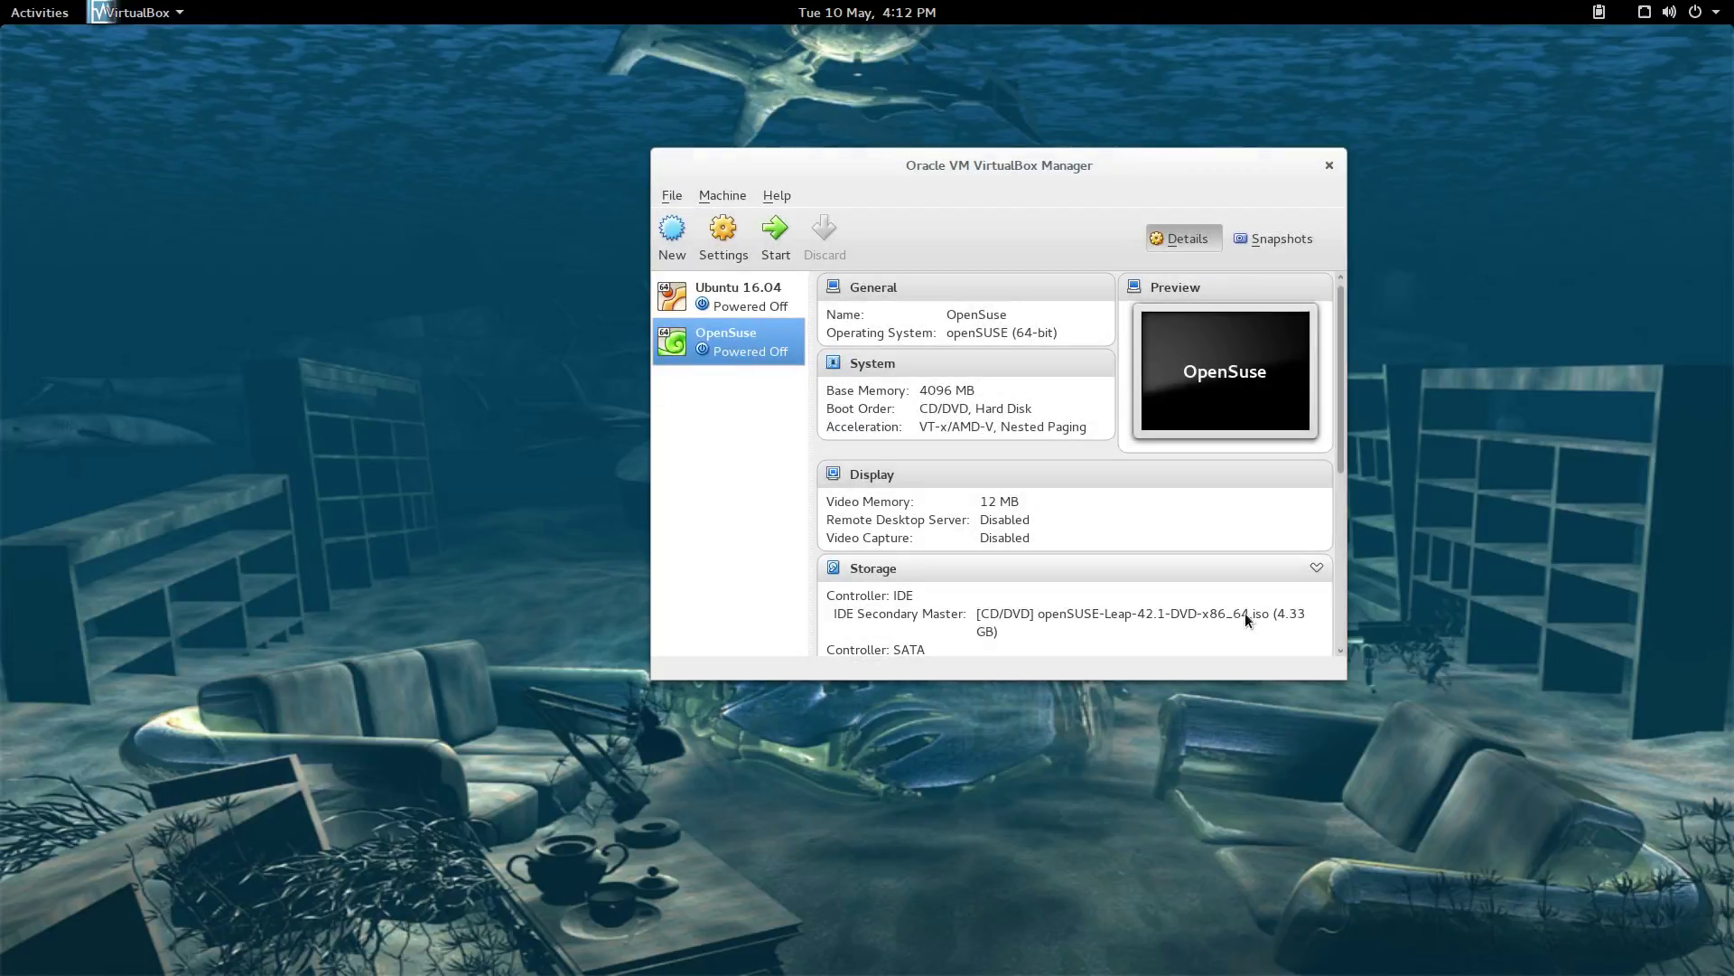
# Step: Start the OpenSuse virtual machine and choose Installation in the DVD's boot menu
pyautogui.click(773, 230)
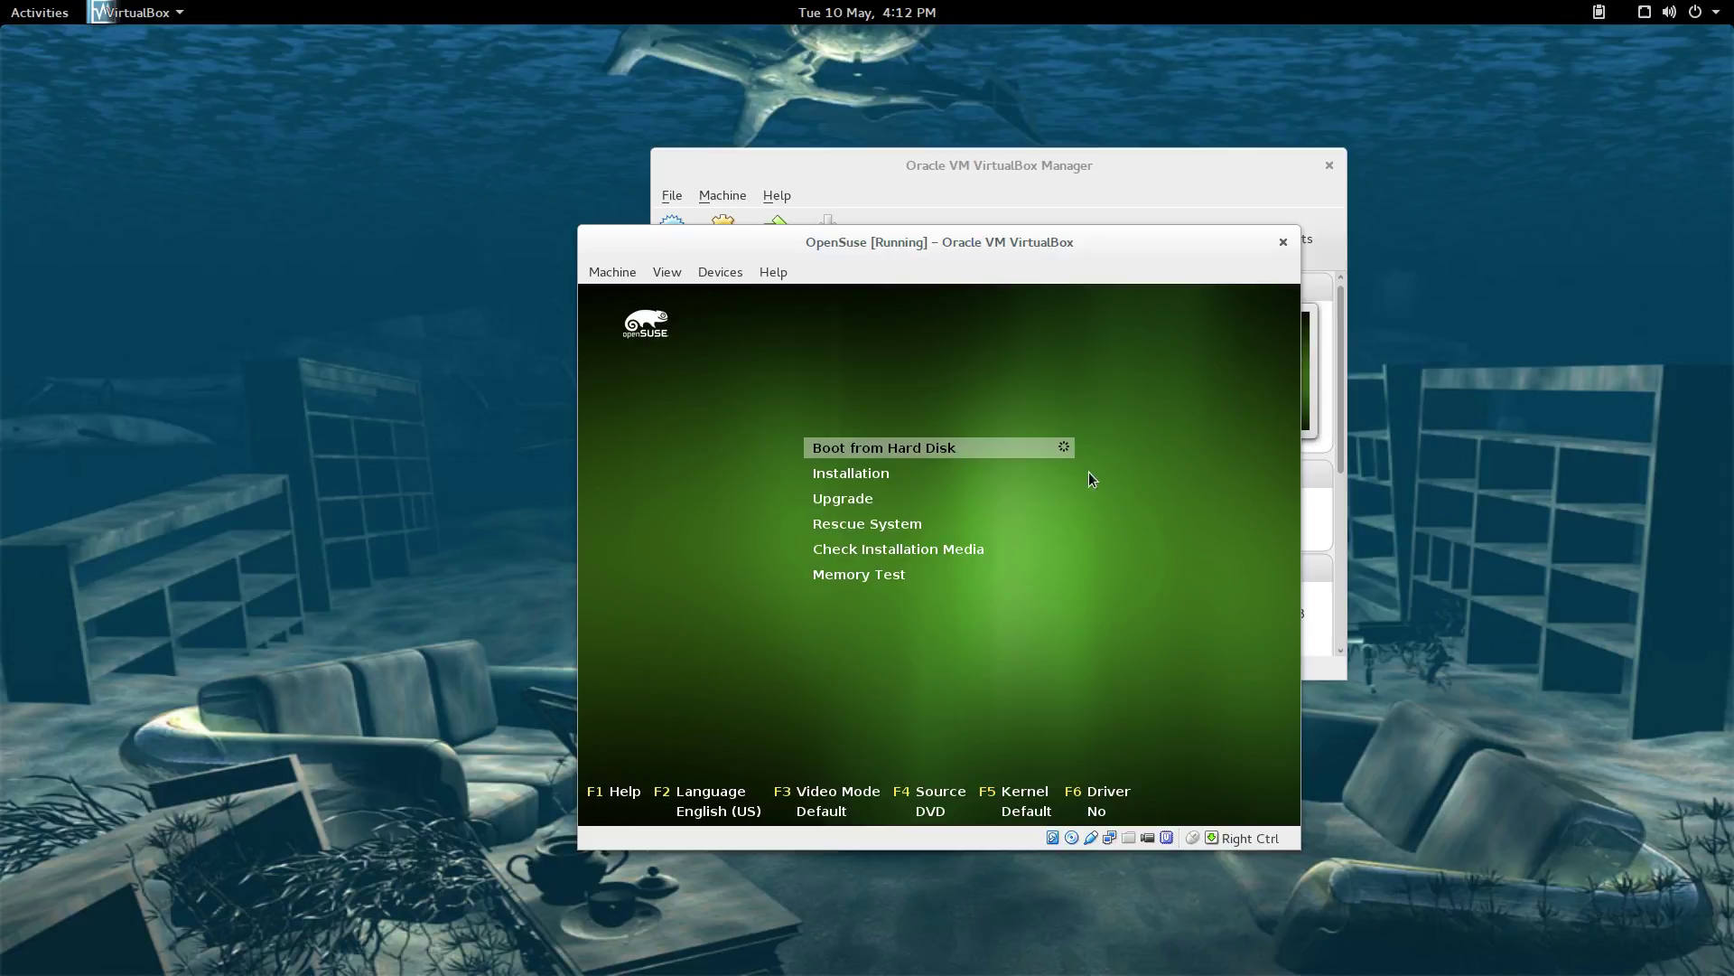
pyautogui.press('Down')
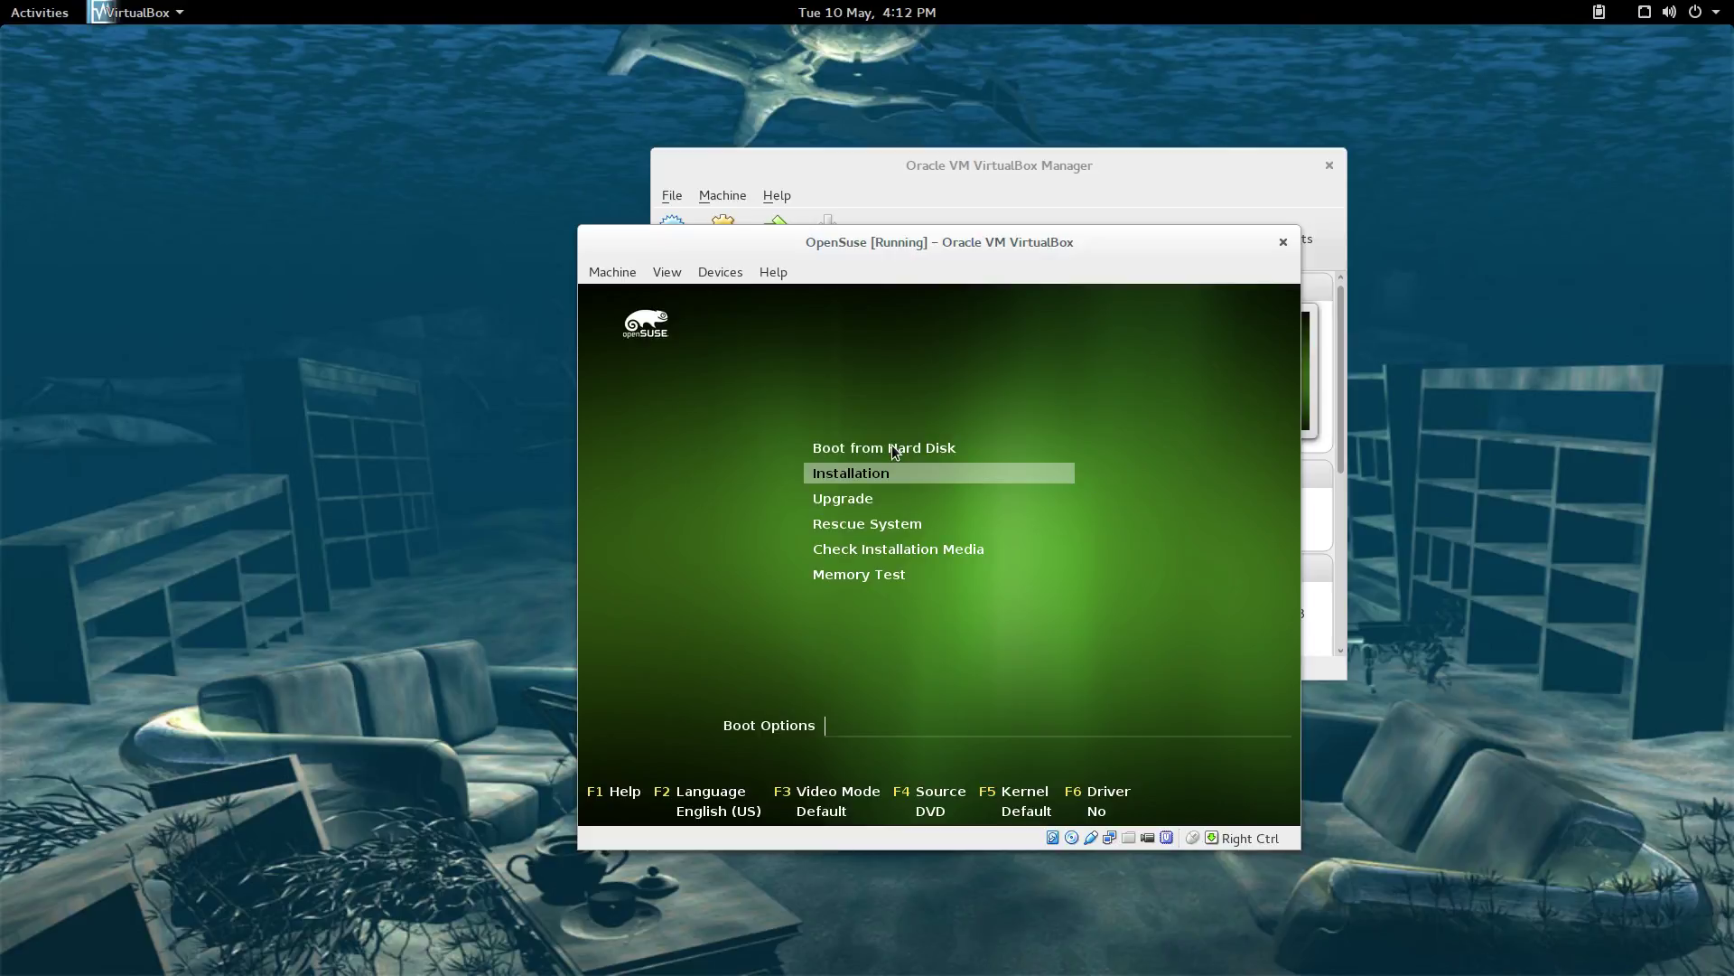
pyautogui.press('Down')
pyautogui.press('Down')
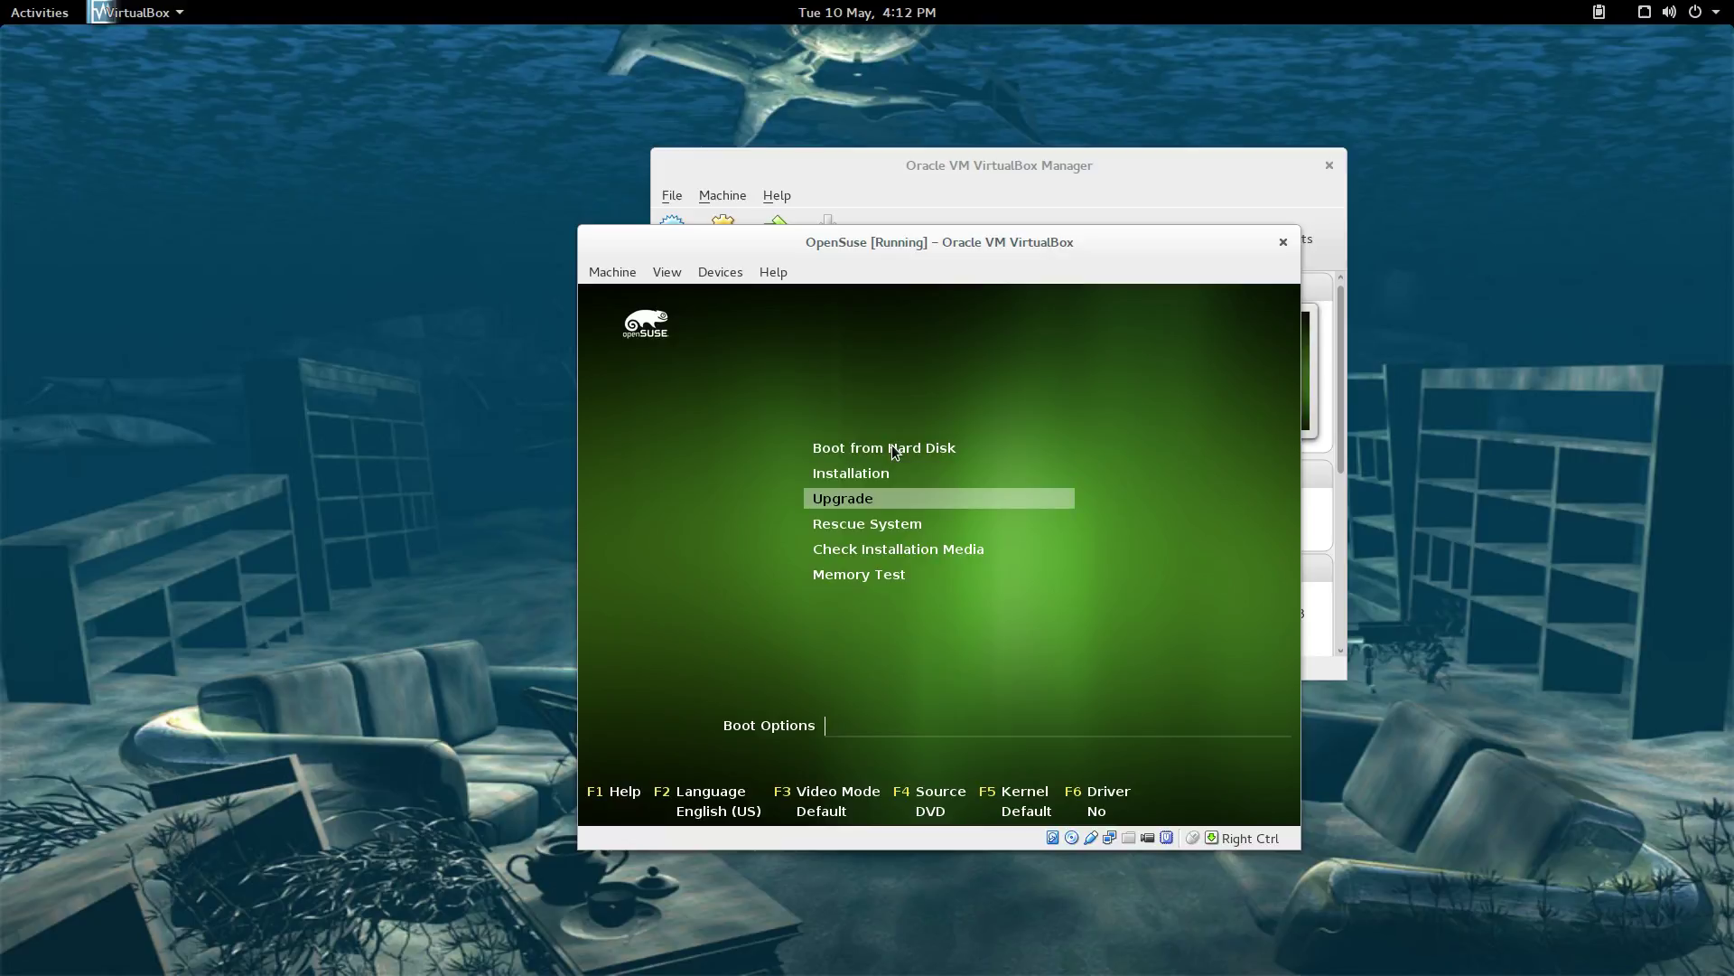
pyautogui.press('Down')
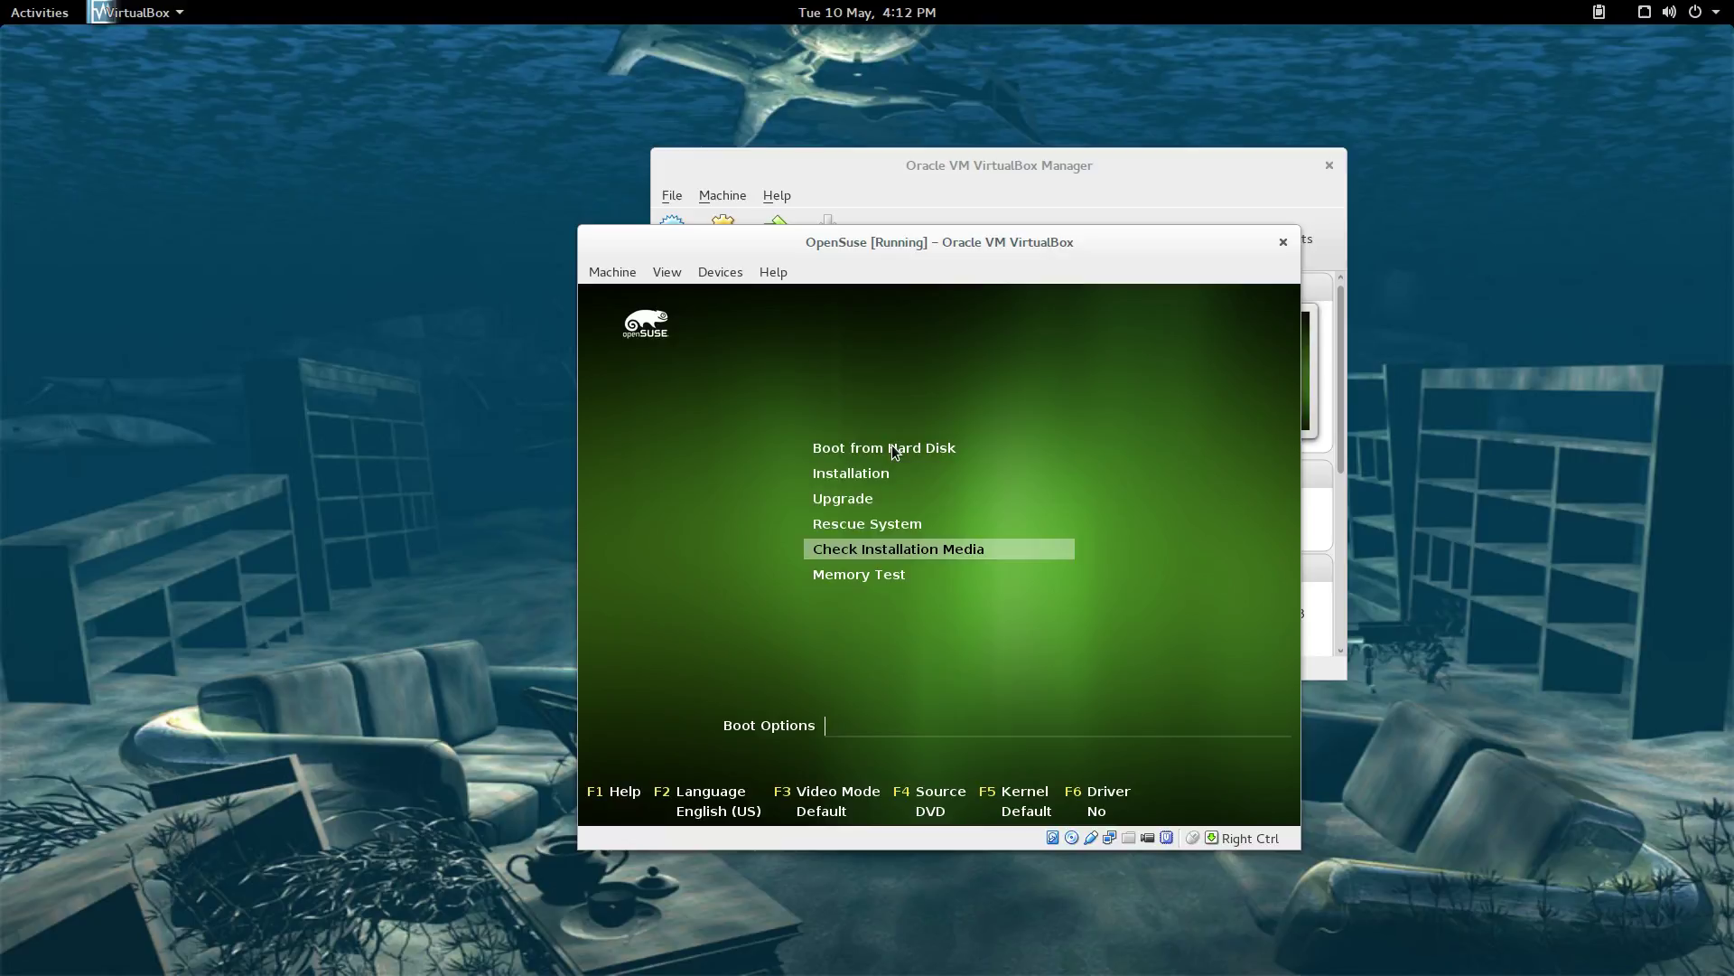
pyautogui.press('Down')
pyautogui.press('Up')
pyautogui.press('Up')
pyautogui.press('Up')
pyautogui.press('Up')
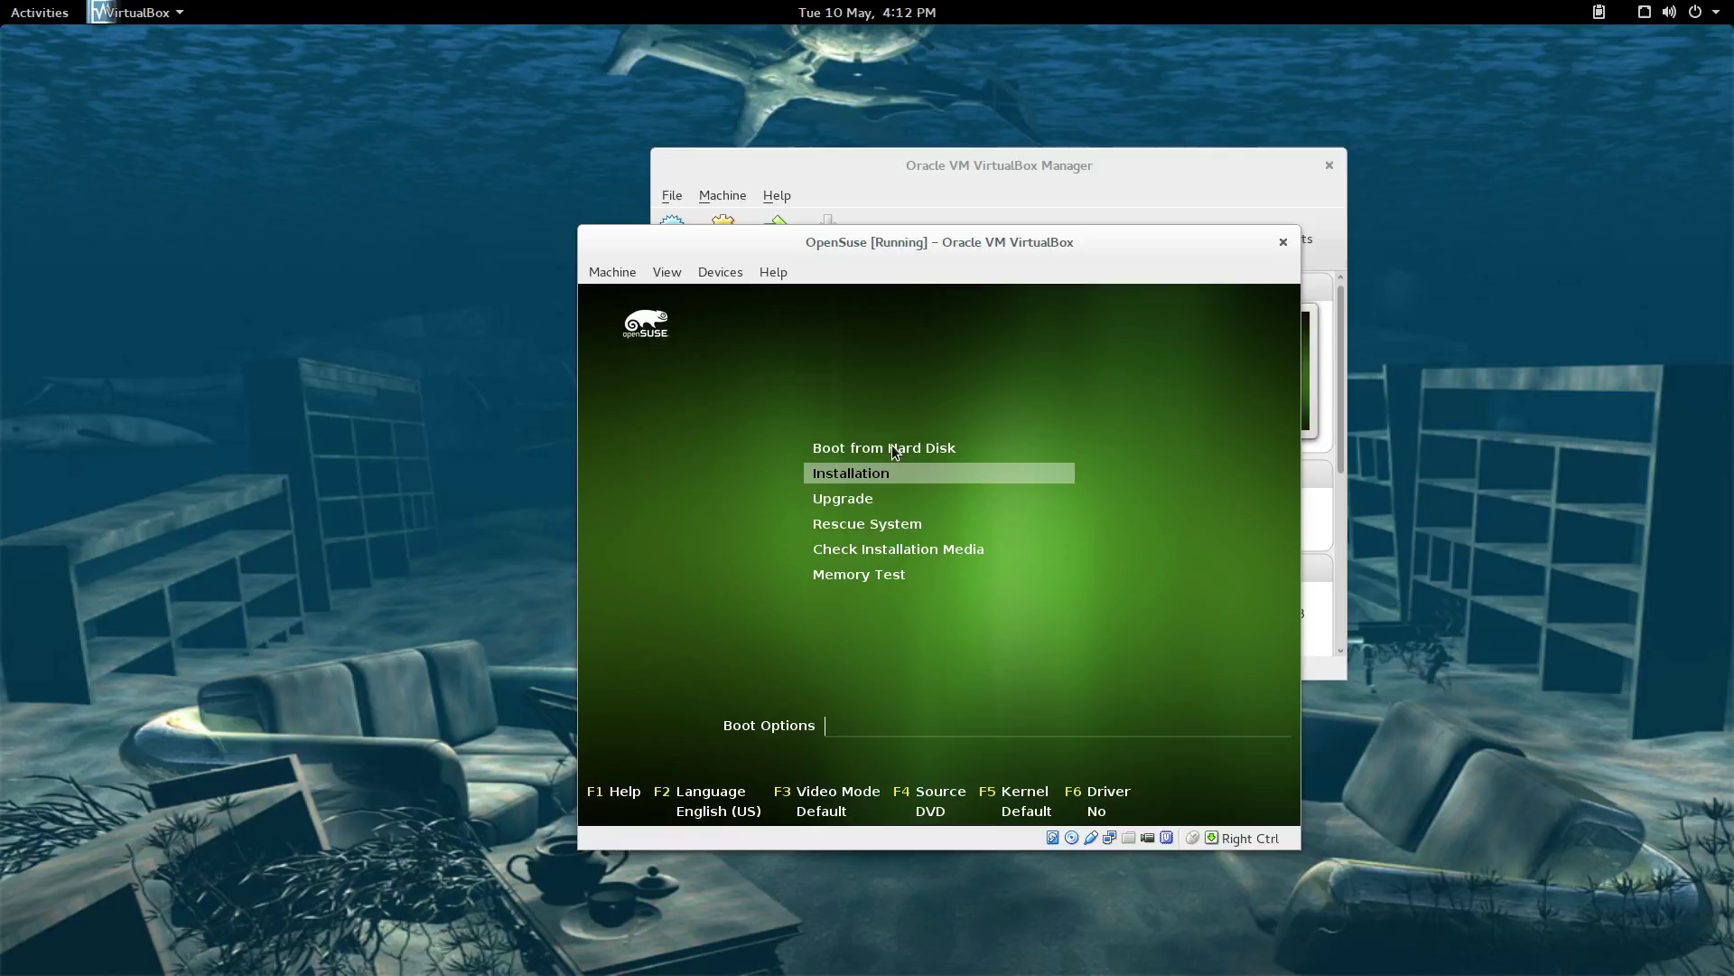
pyautogui.press('Return')
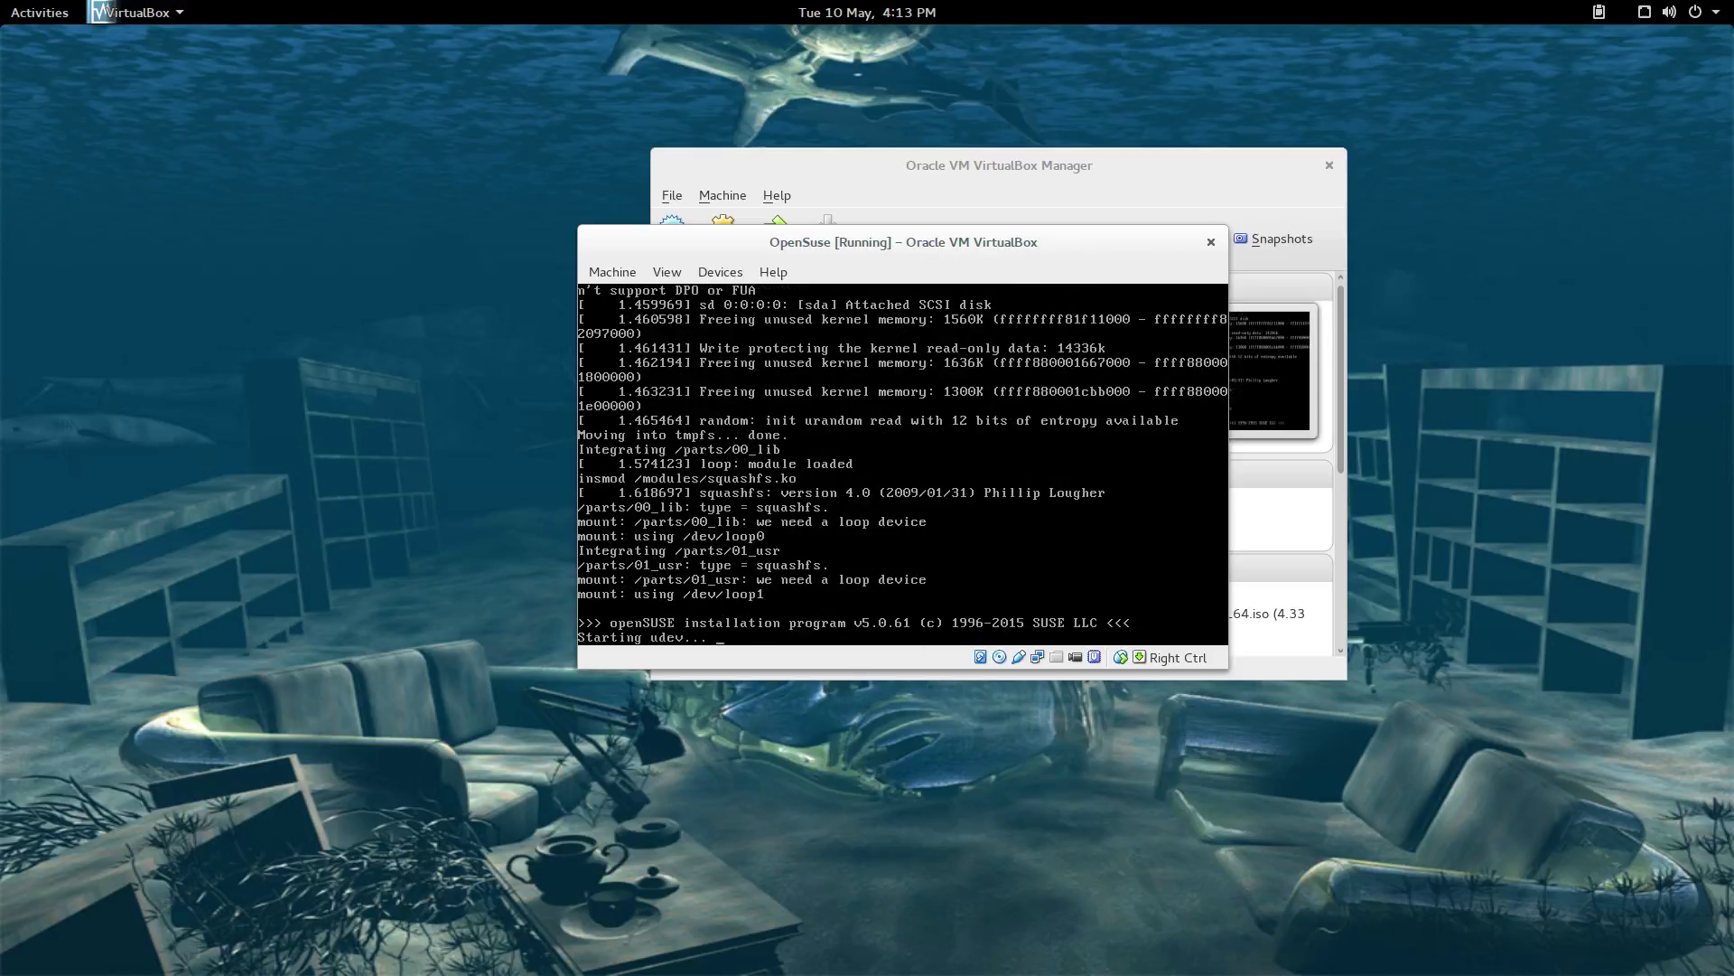
# Step: Switch the running OpenSuse machine's window to fullscreen mode
pyautogui.click(668, 273)
pyautogui.click(701, 296)
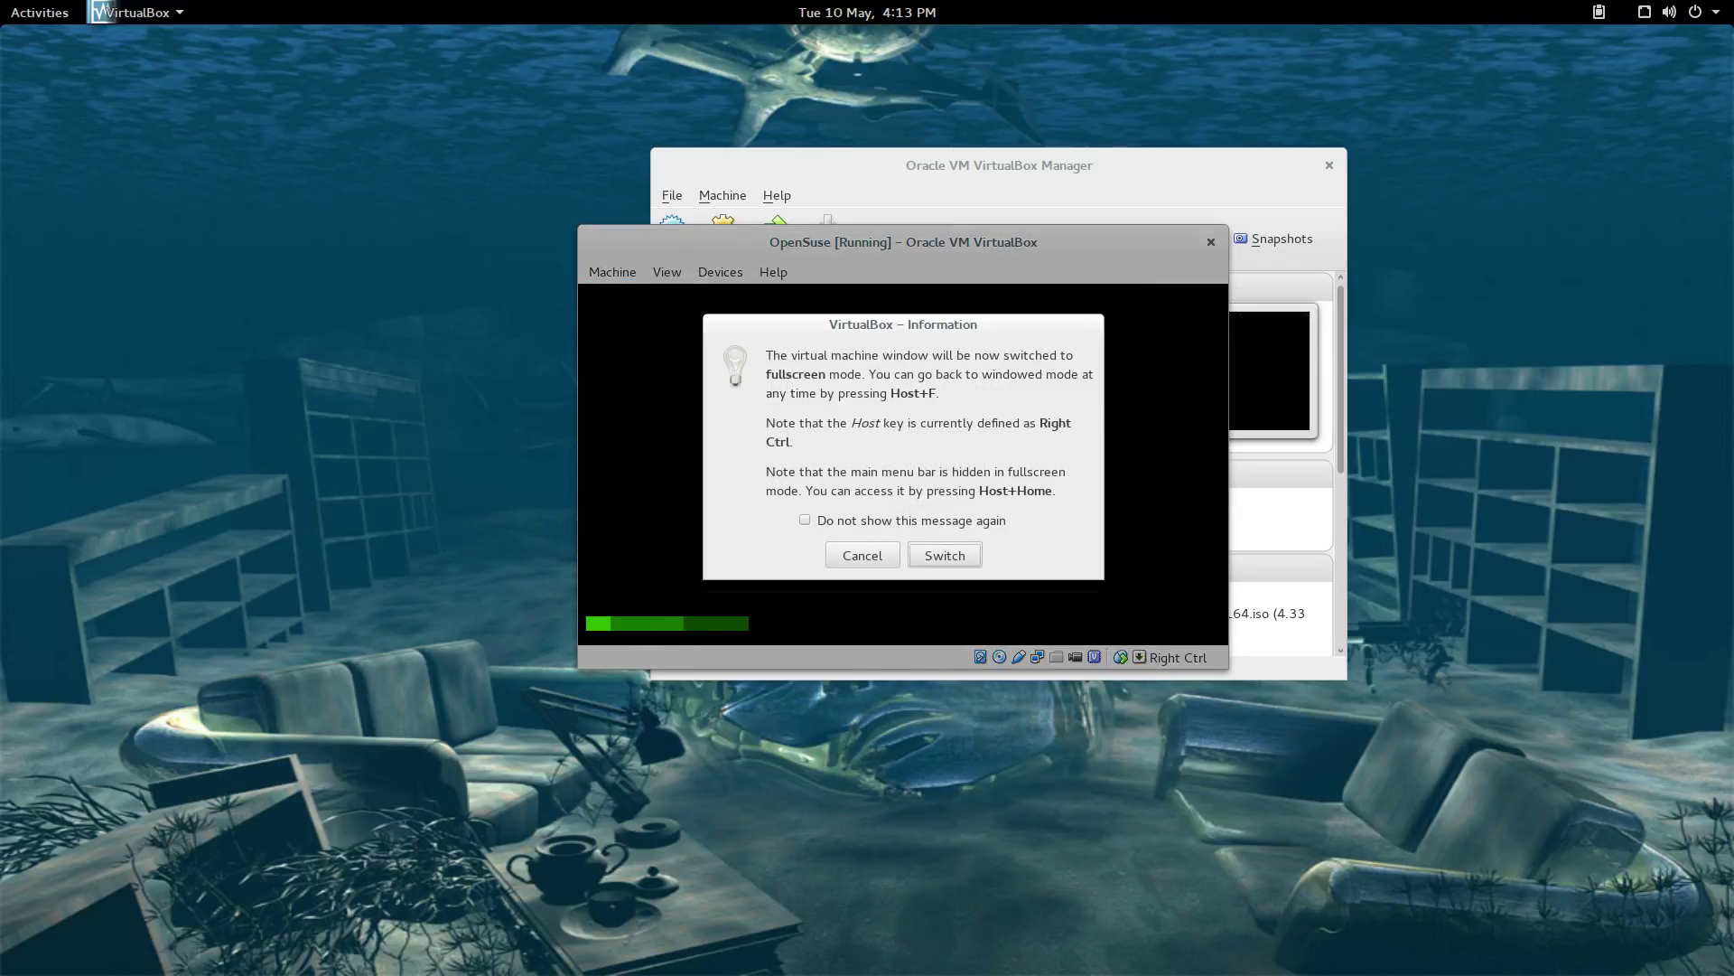
pyautogui.click(945, 555)
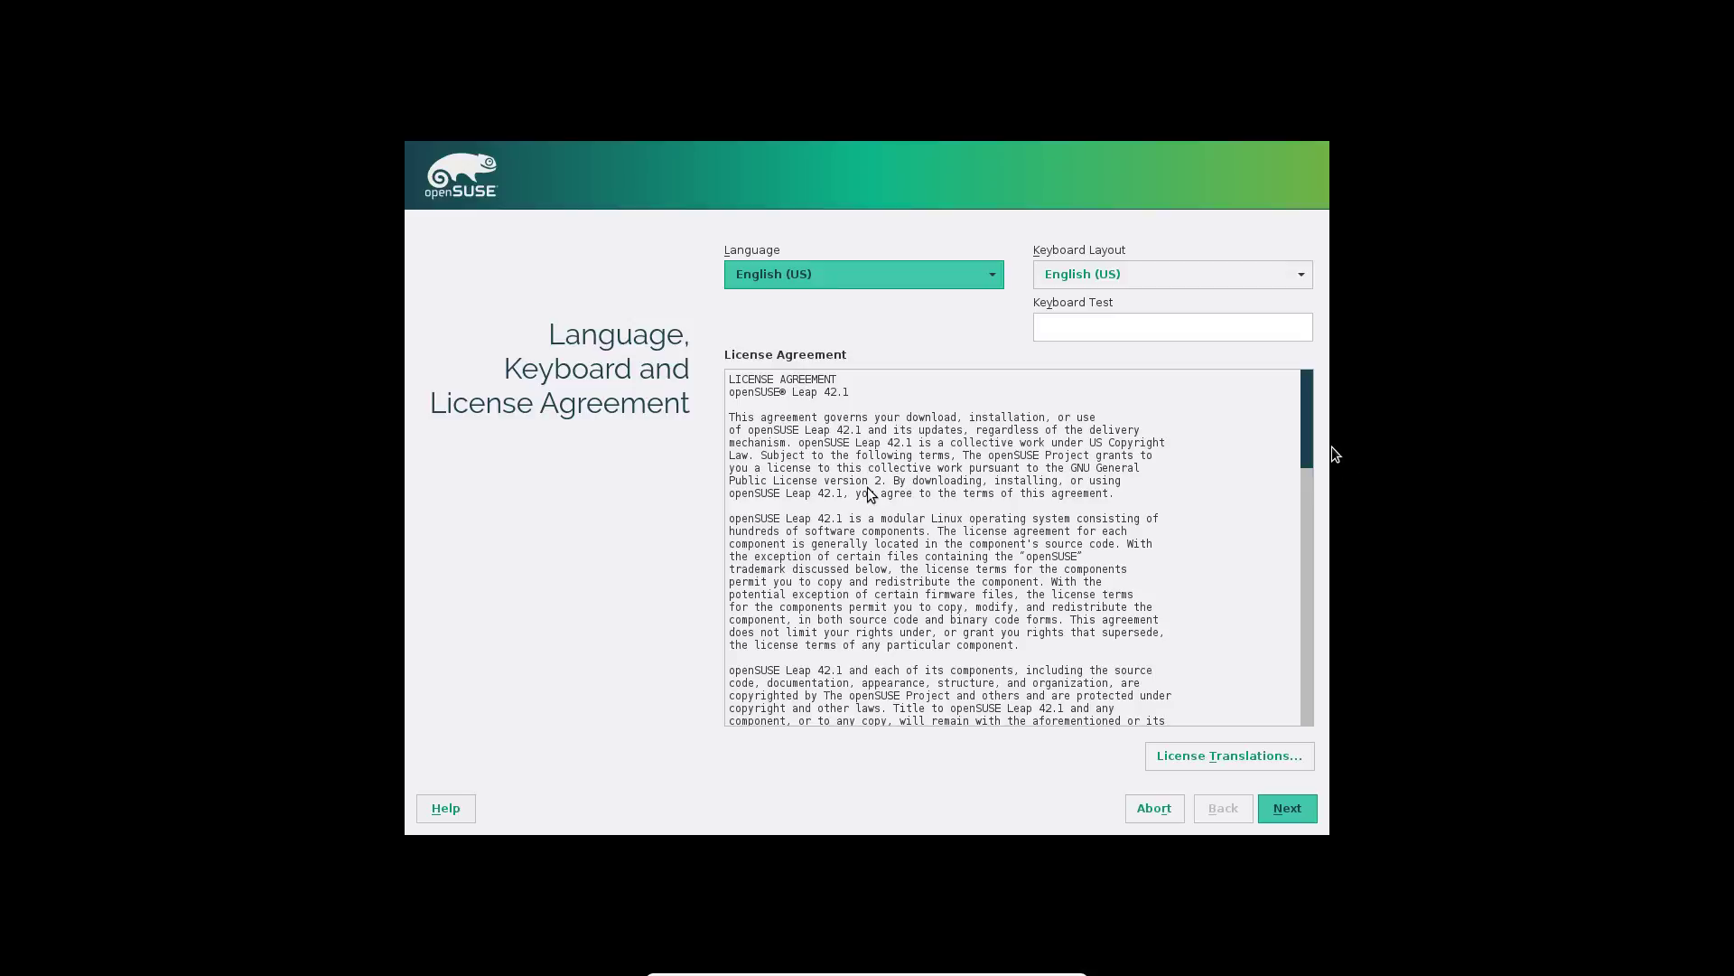
# Step: Accept the openSUSE license with English (US) language and keyboard, and include add-on products from separate media alongside the online repositories
pyautogui.moveTo(1308, 434); pyautogui.dragTo(1263, 810)
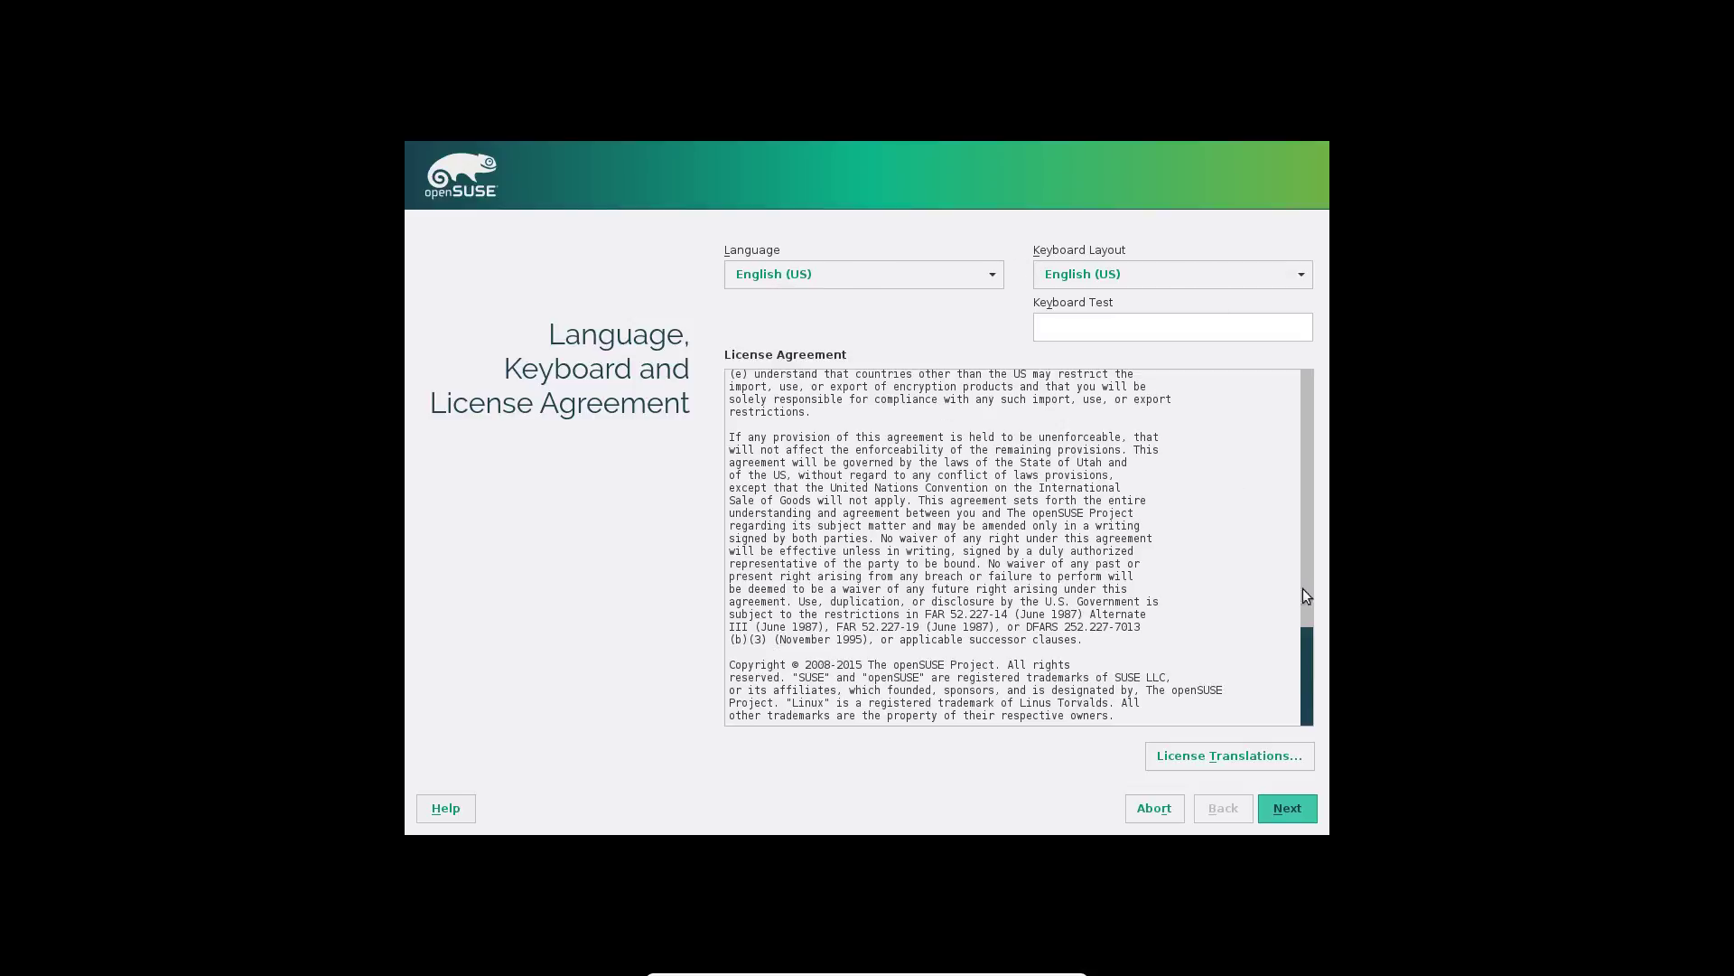
pyautogui.click(1295, 810)
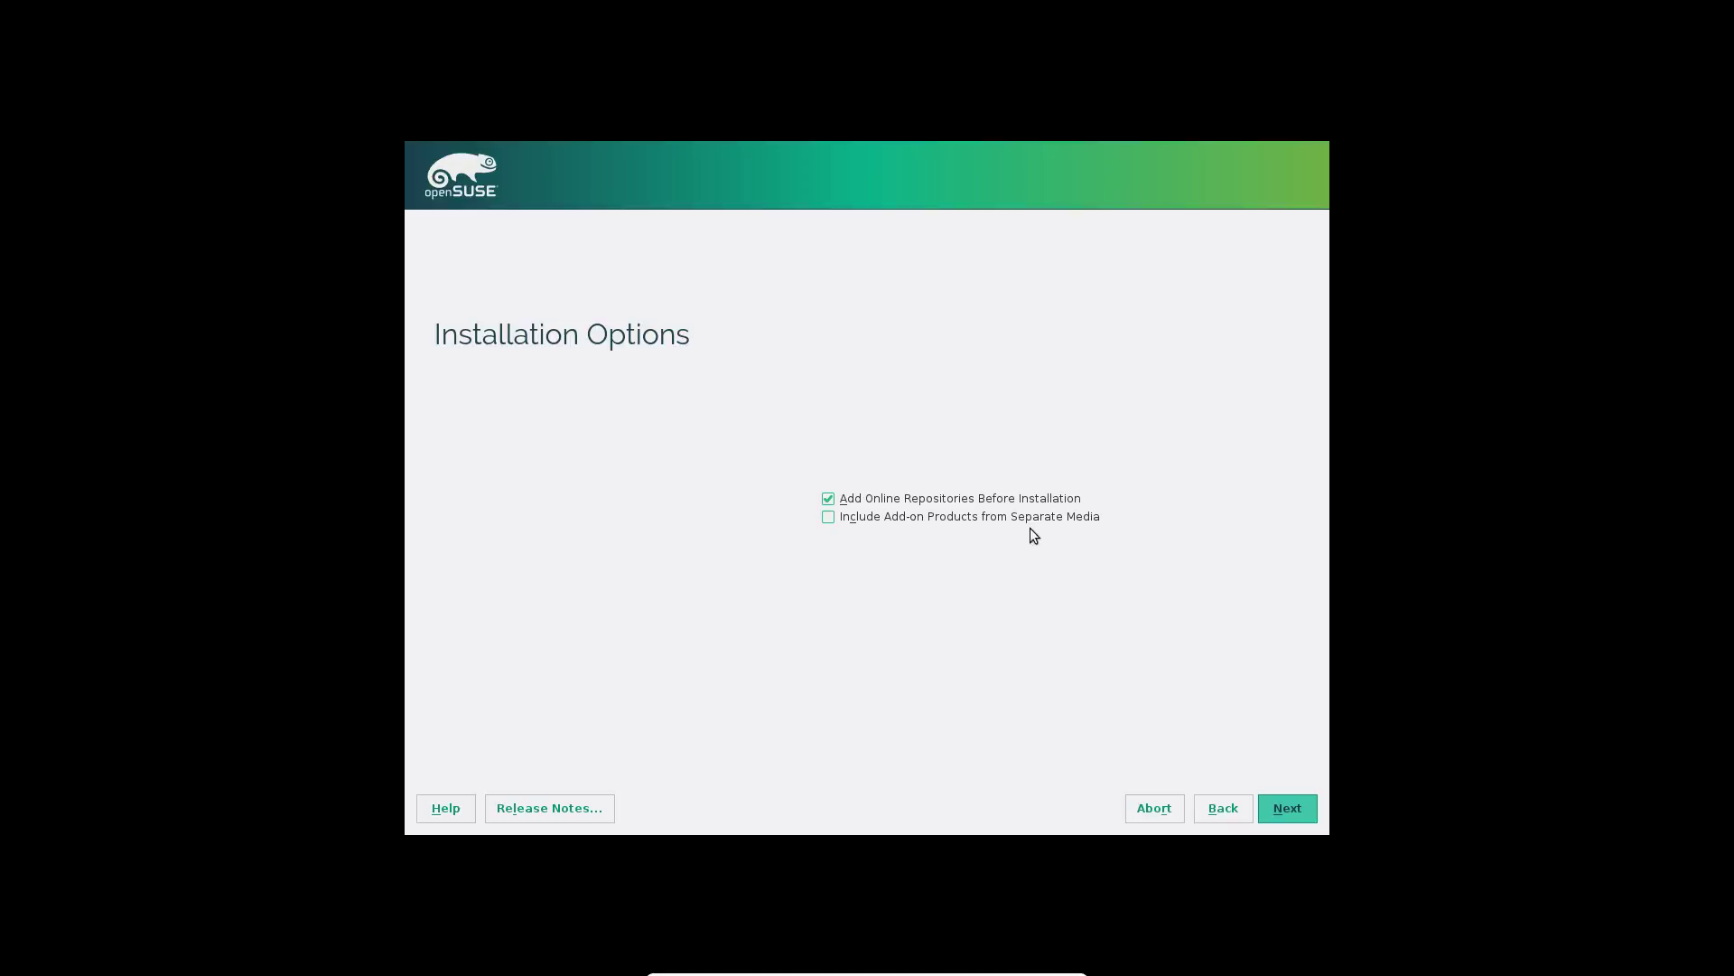
pyautogui.click(828, 518)
pyautogui.click(1299, 805)
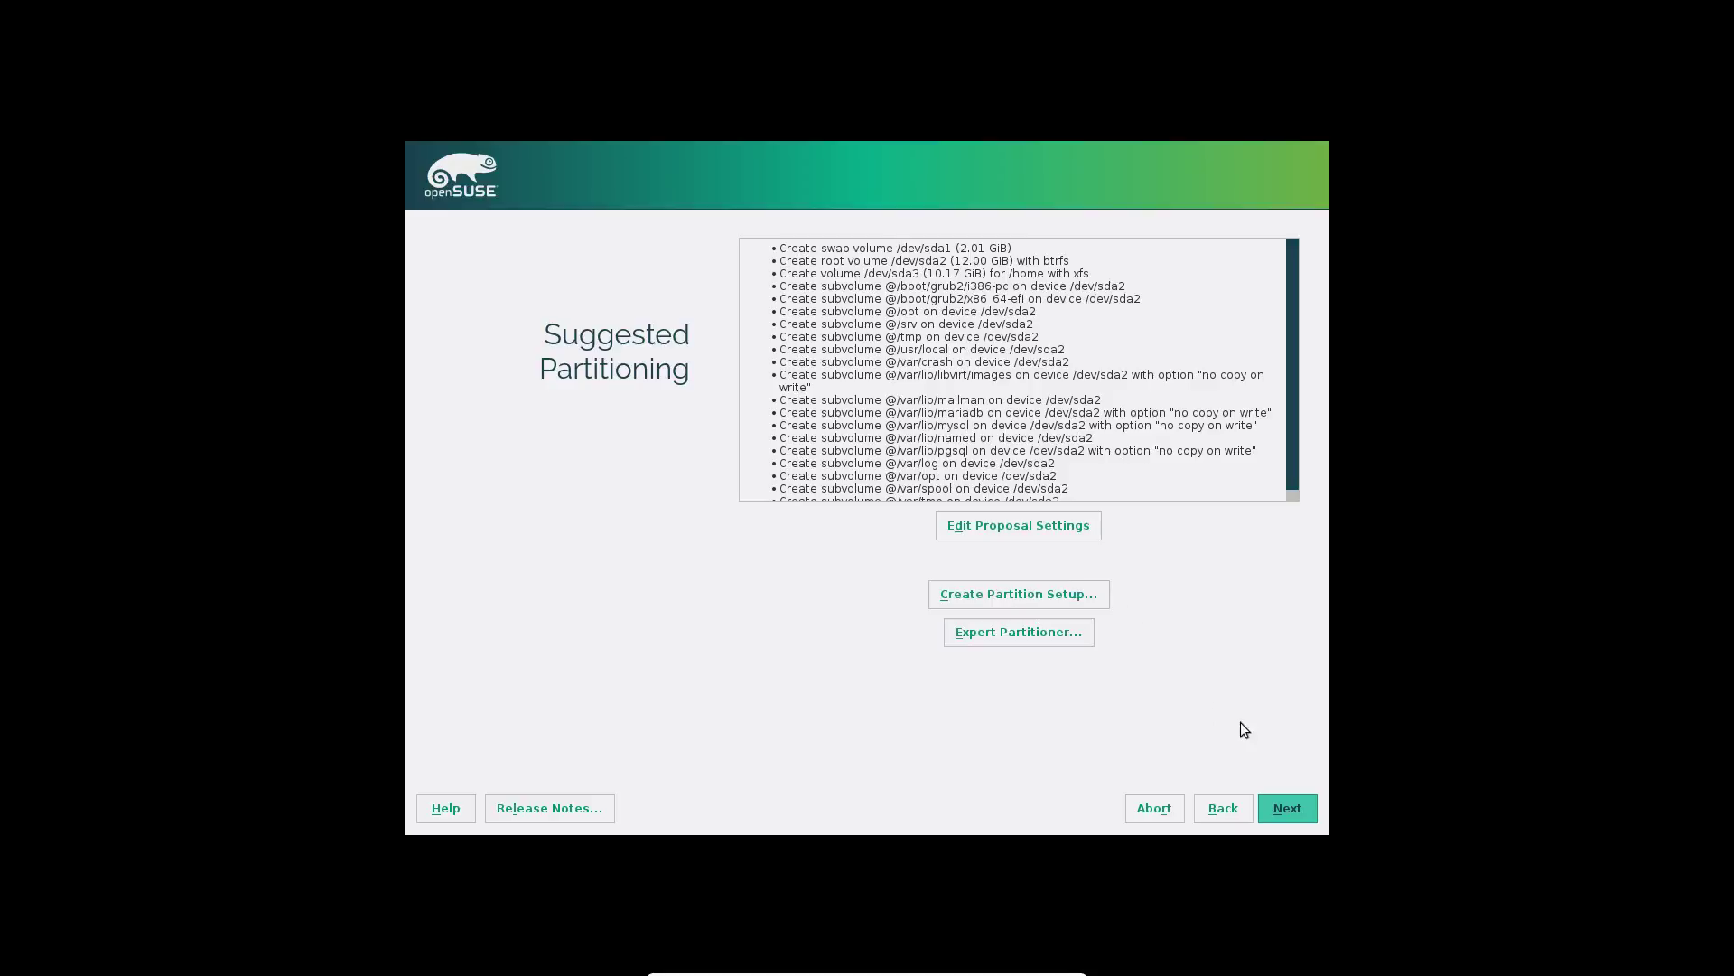
# Step: Accept the suggested partitioning and set the time zone to East Indiana (Indianapolis) in the USA region
pyautogui.click(1301, 809)
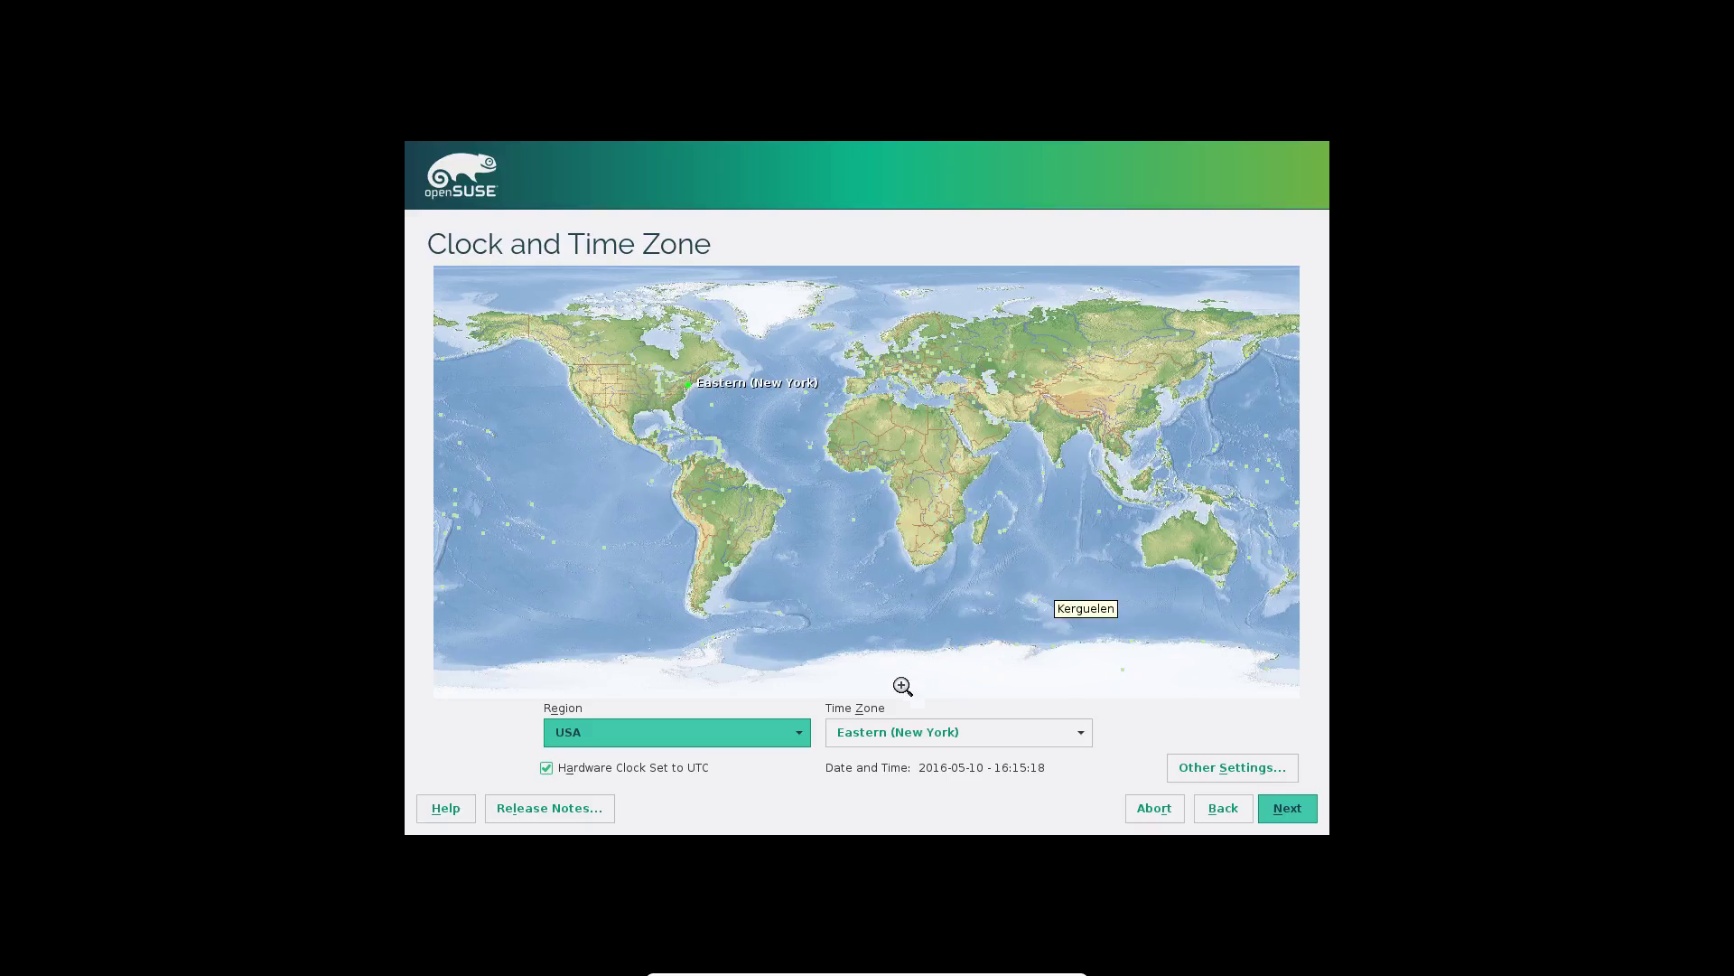
pyautogui.click(1077, 736)
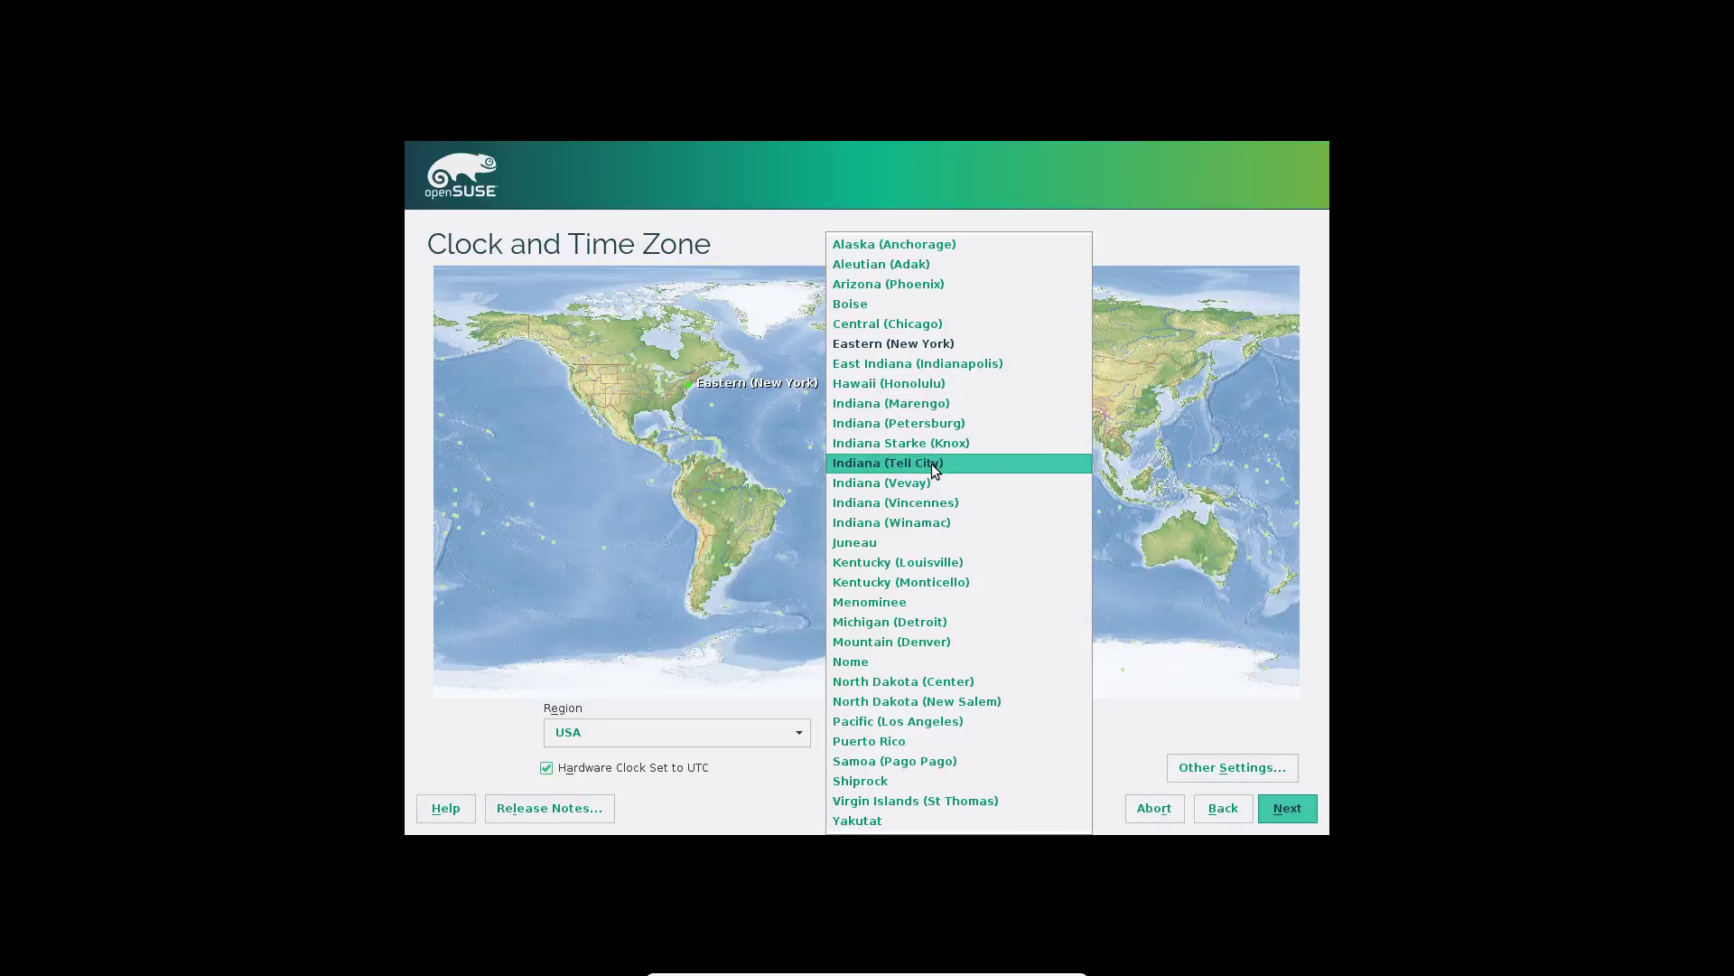
pyautogui.click(934, 364)
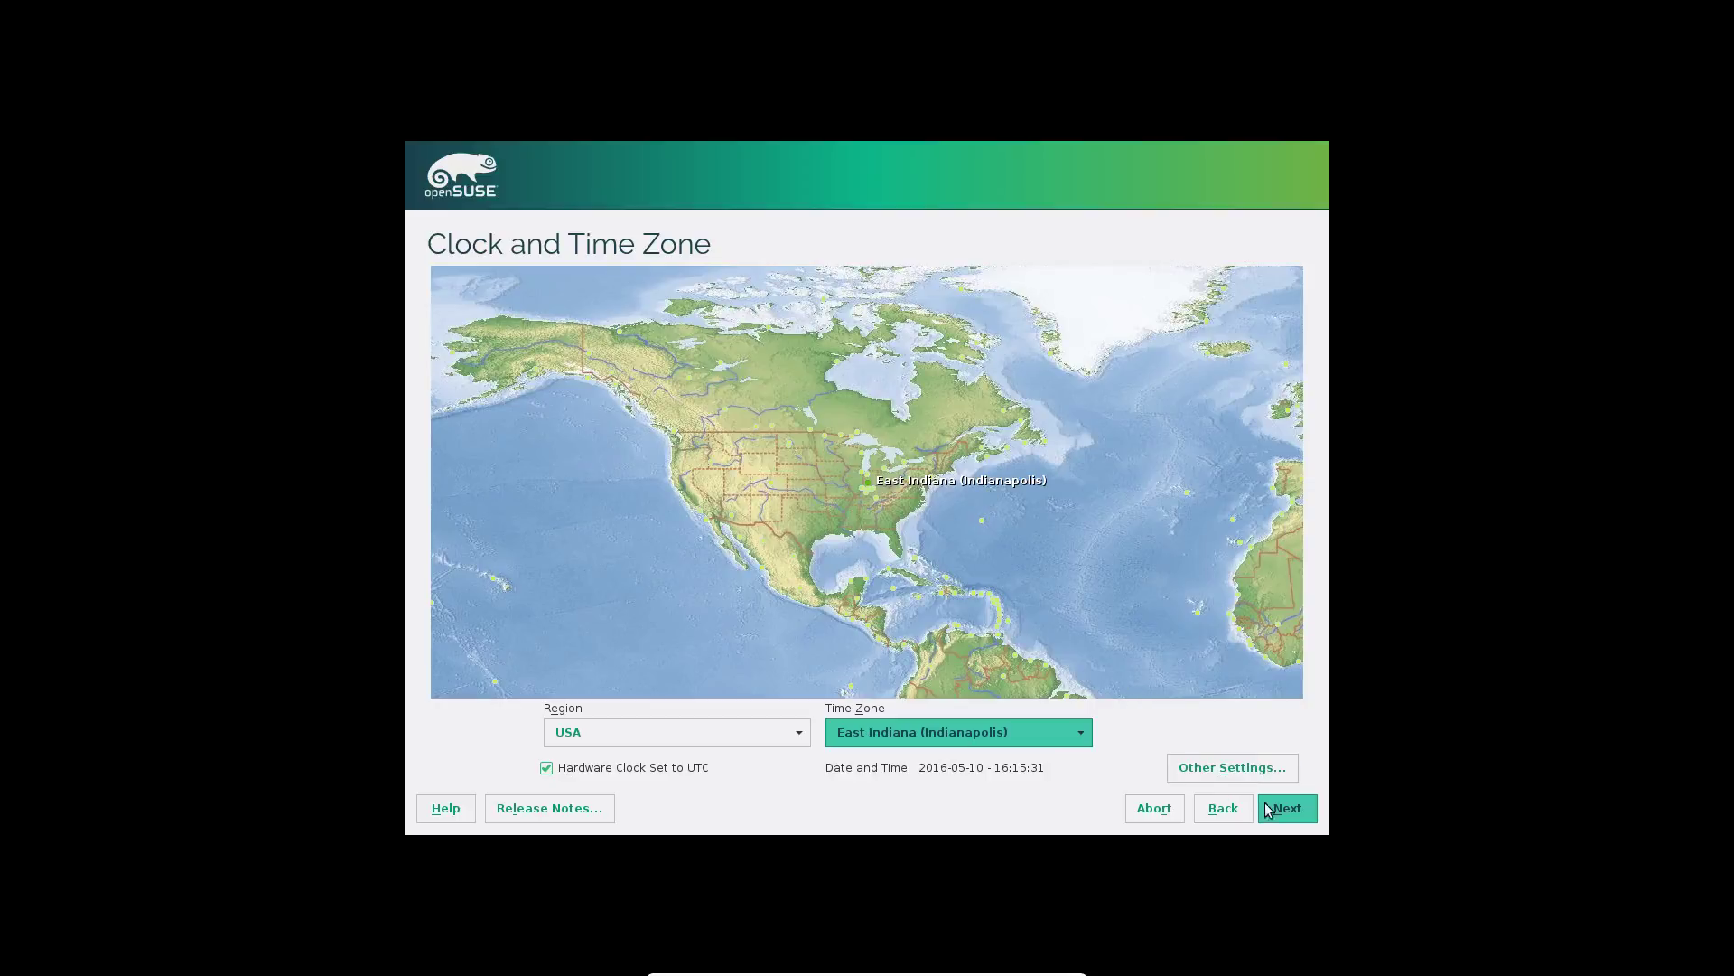
pyautogui.click(1287, 809)
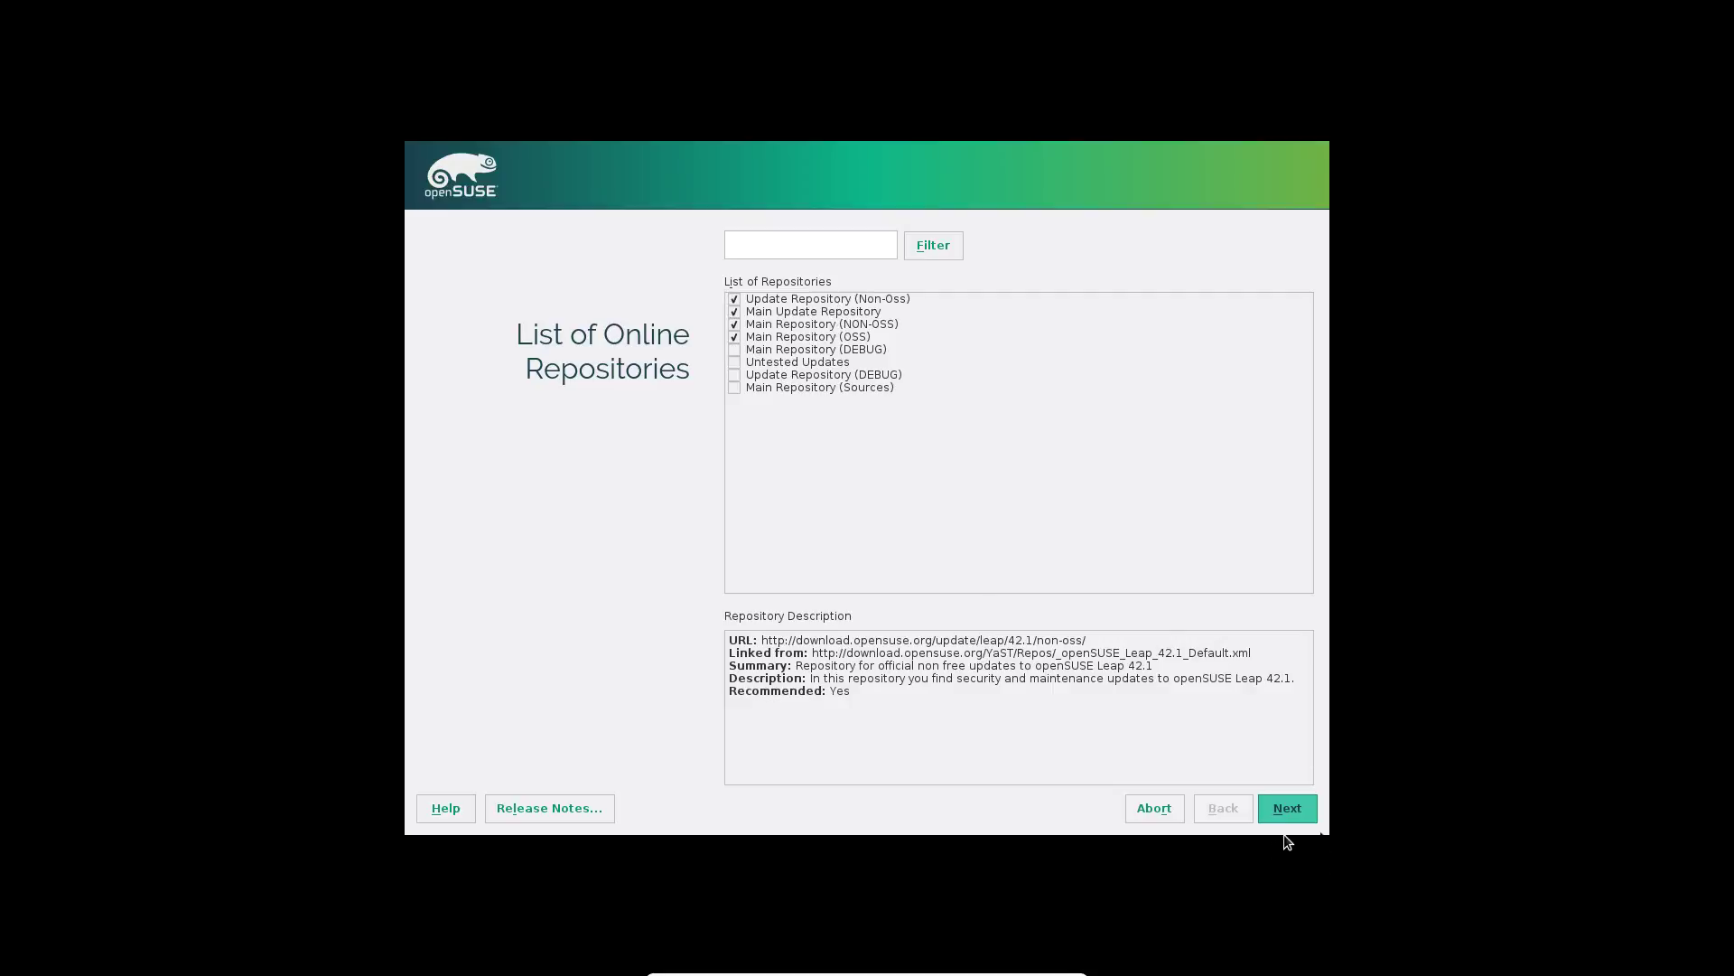
# Step: Accept the preselected online repositories and the Main Repository (OSS) license, and continue without adding further add-on products
pyautogui.click(1287, 809)
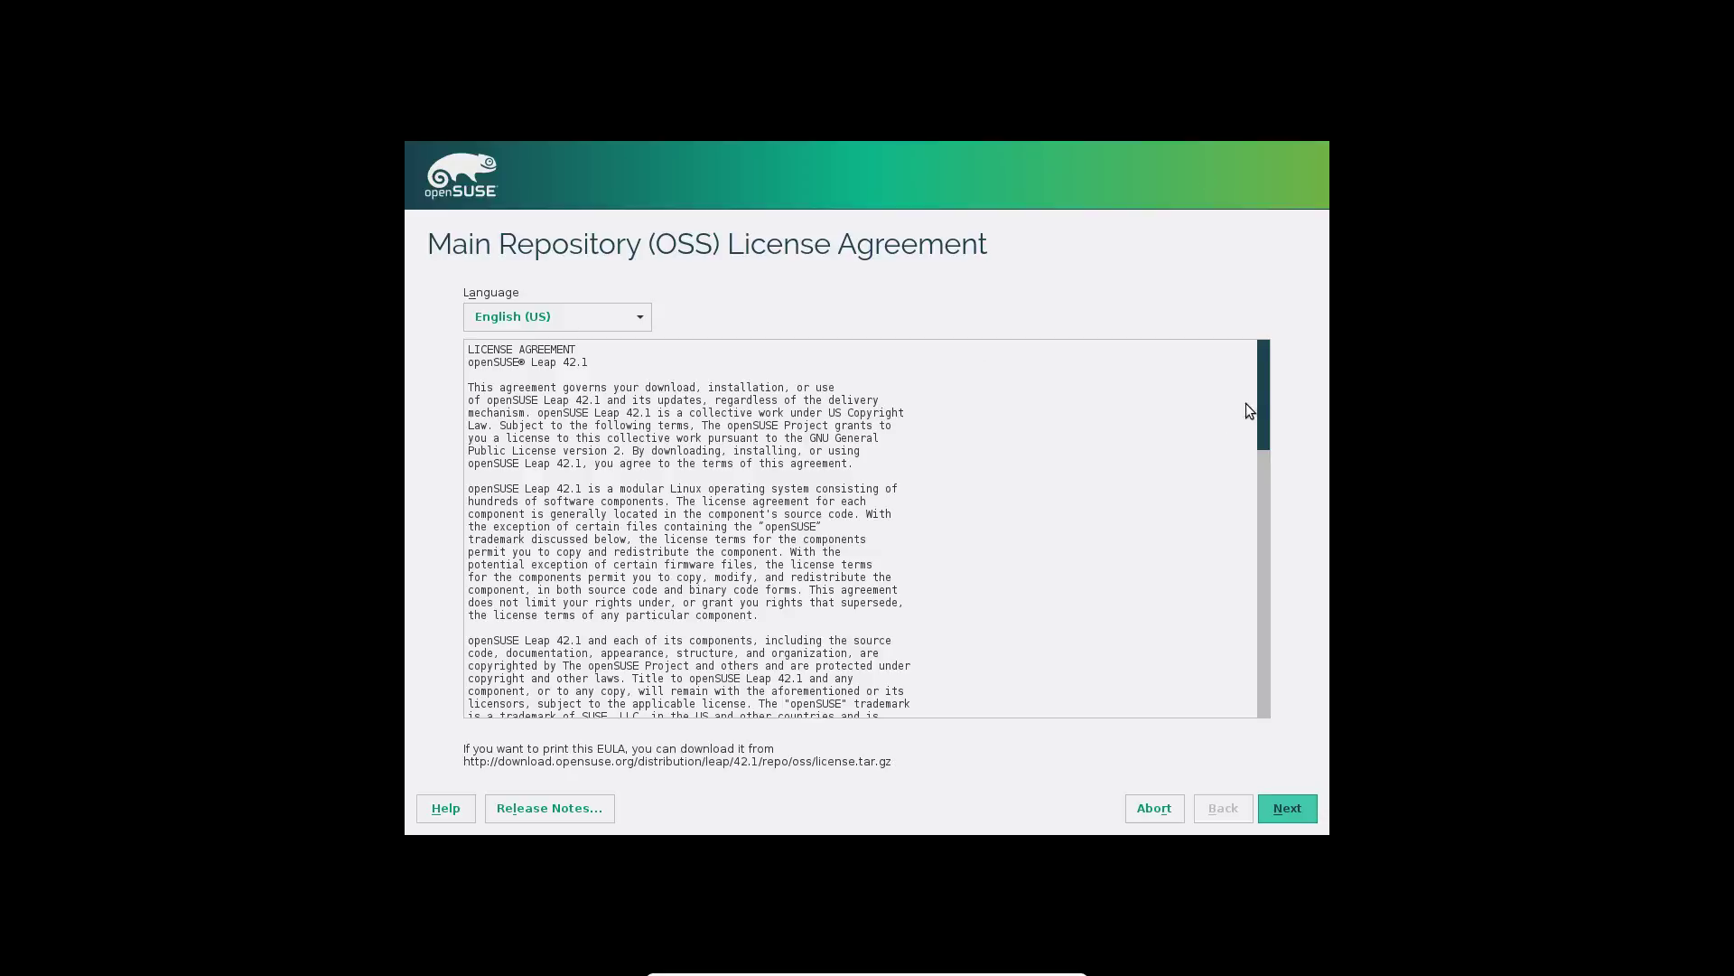
pyautogui.moveTo(1261, 376); pyautogui.dragTo(1252, 677)
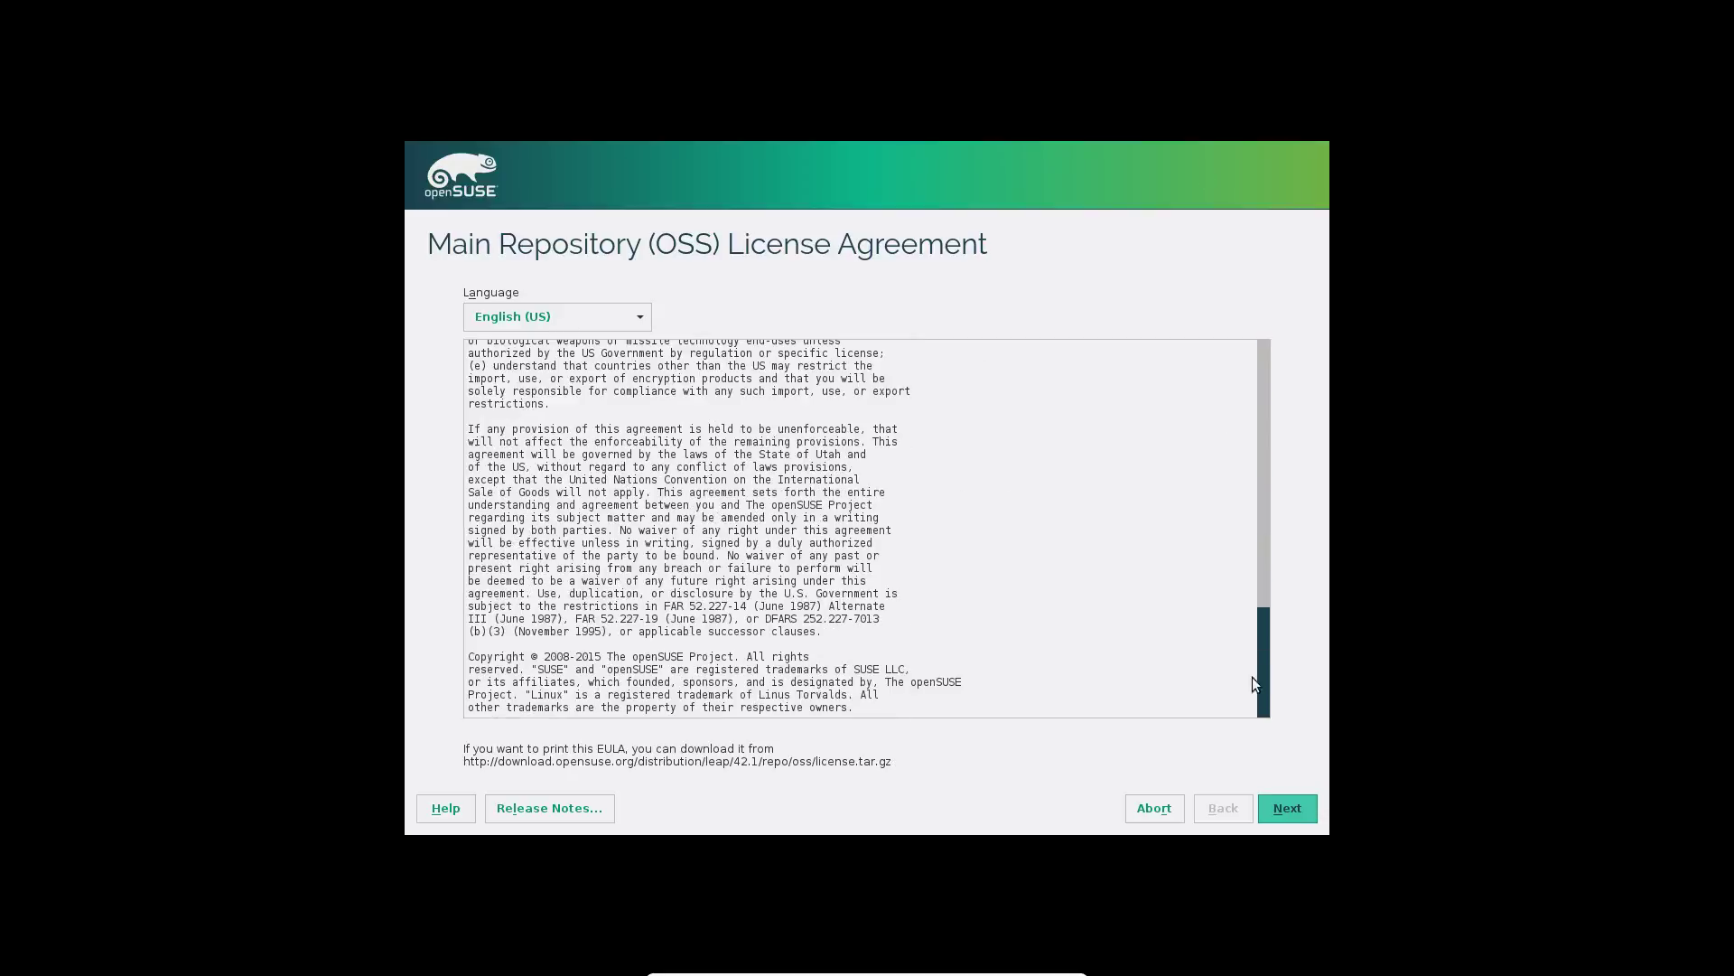
pyautogui.click(1288, 808)
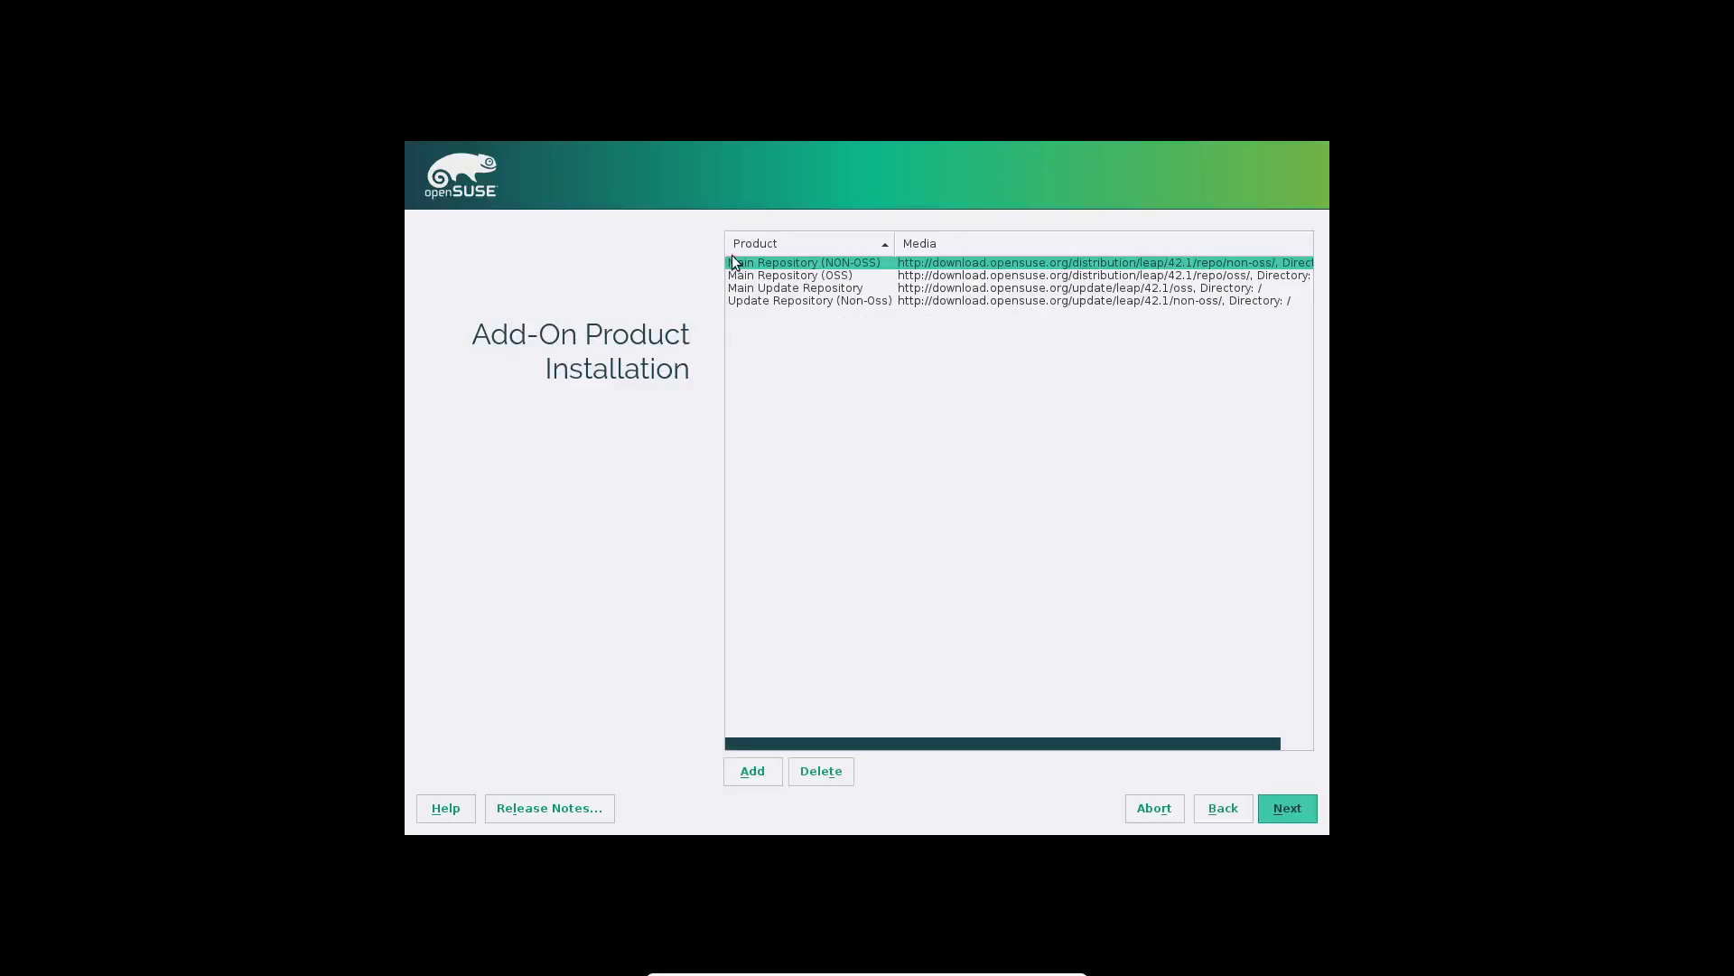
pyautogui.click(1293, 811)
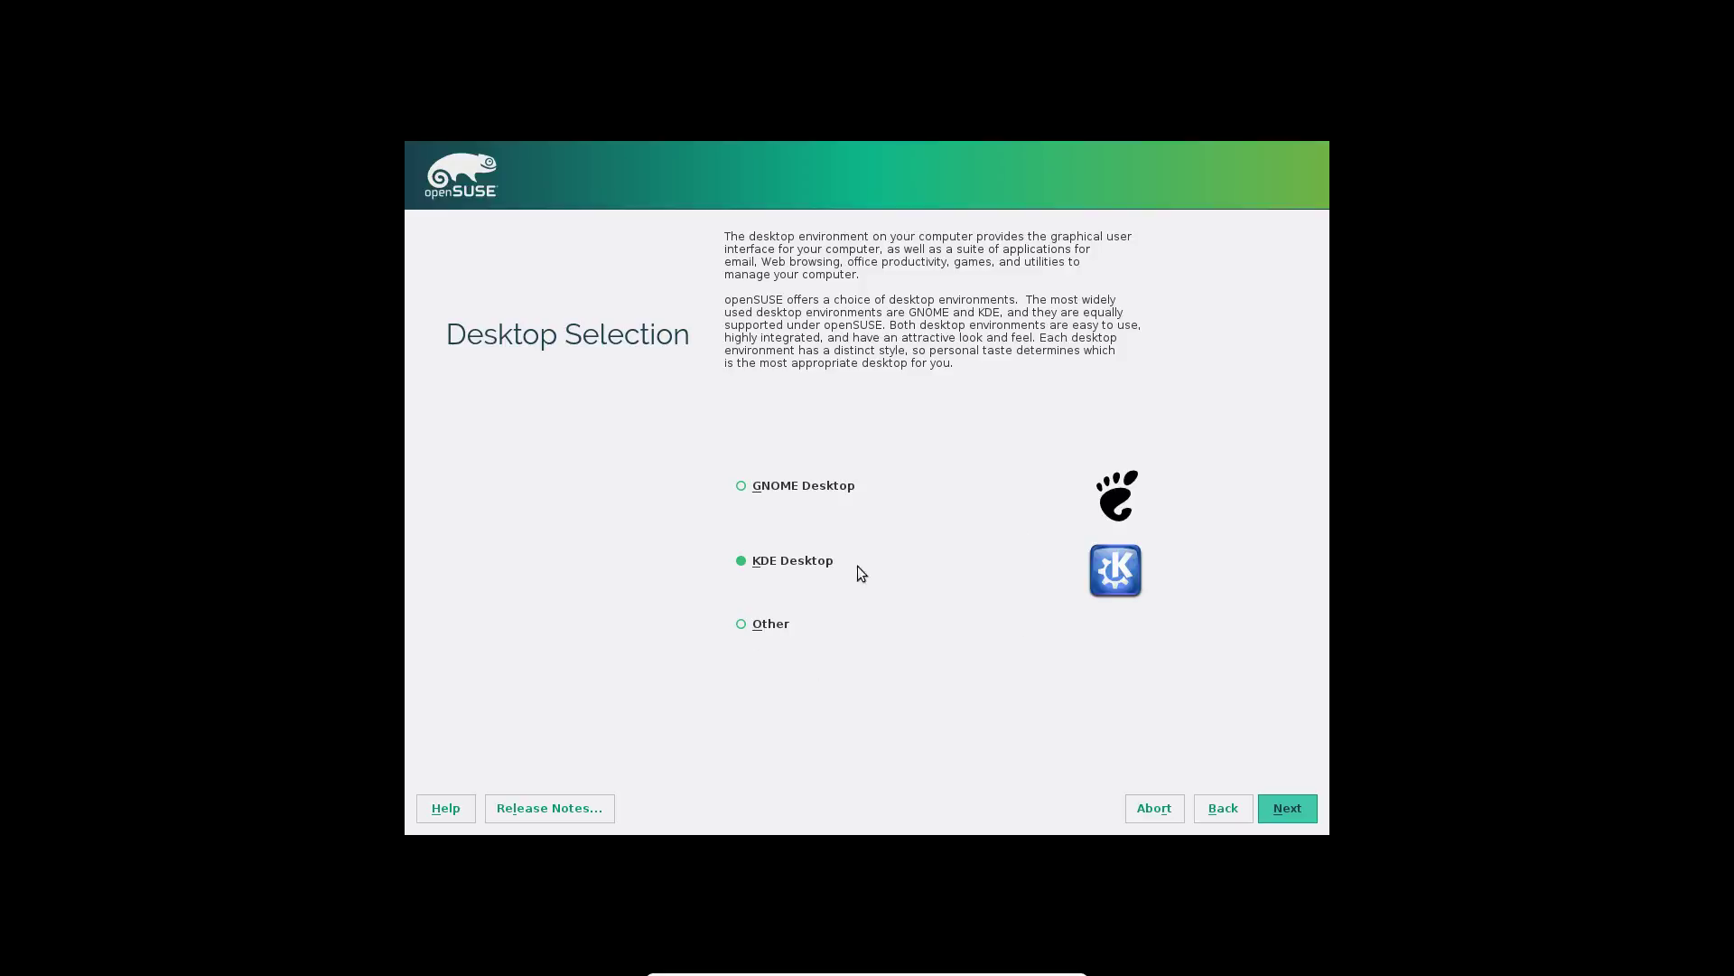
# Step: Keep KDE Desktop as the desktop and create the new user with full name, username and confirmed password, accepting the simple password
pyautogui.click(1287, 810)
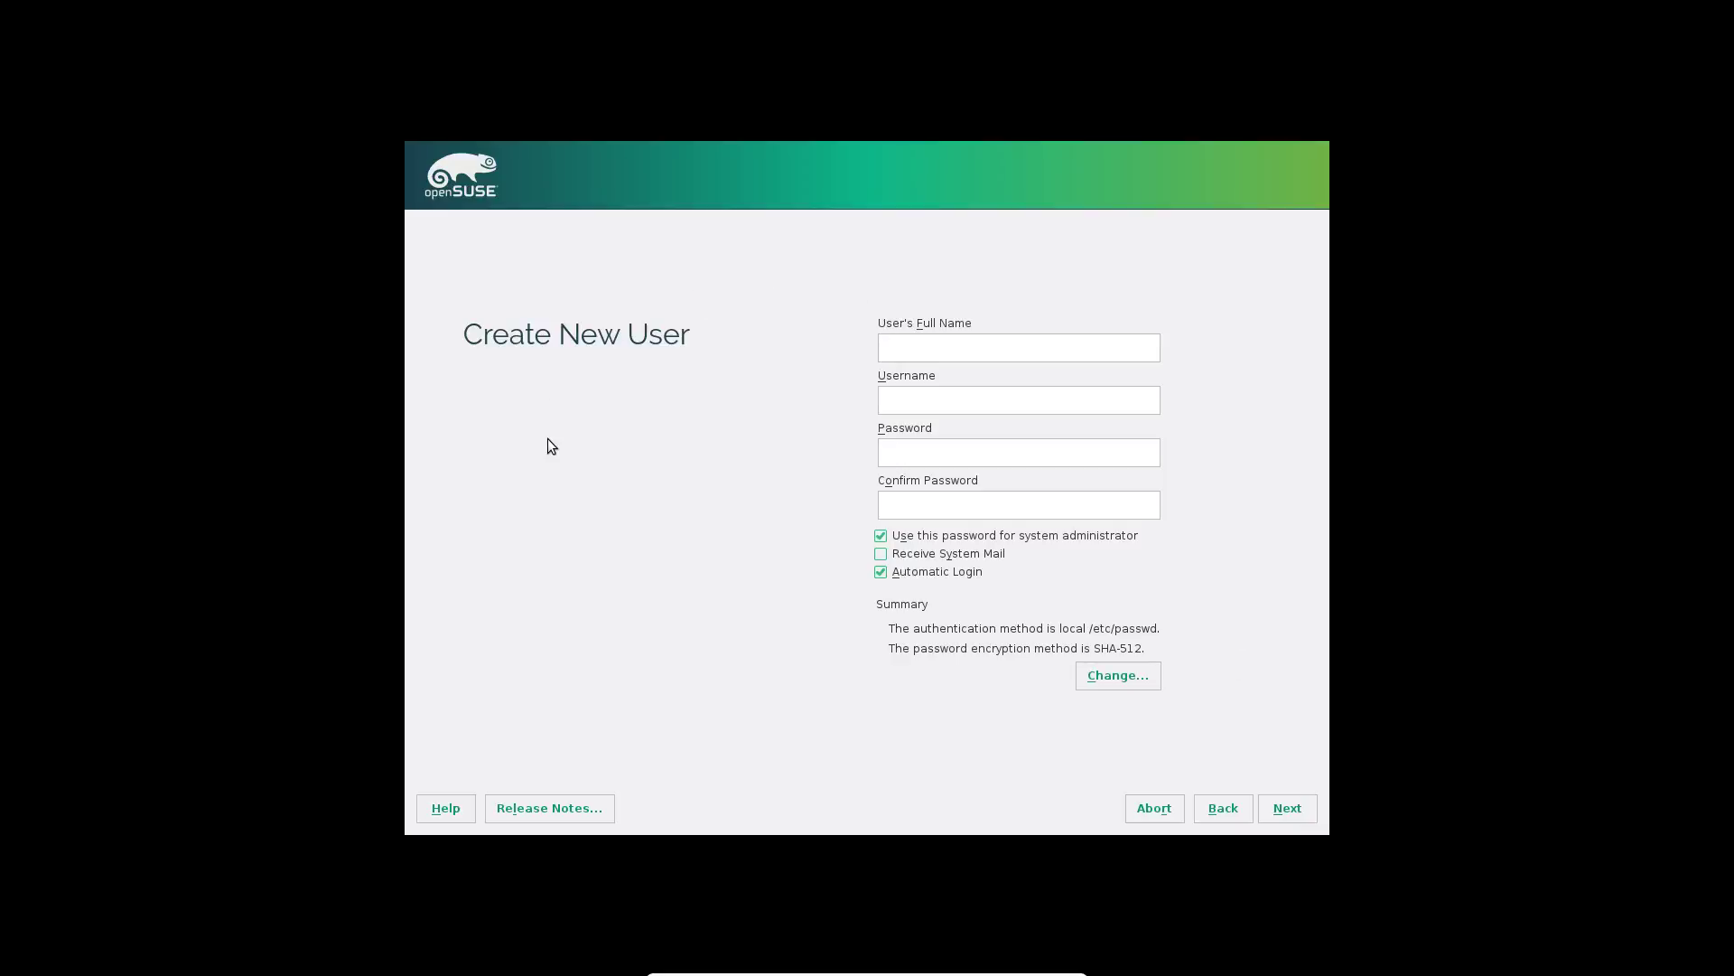
pyautogui.write('gimcrack')
pyautogui.press('Tab')
pyautogui.press('Tab')
pyautogui.write('**********')
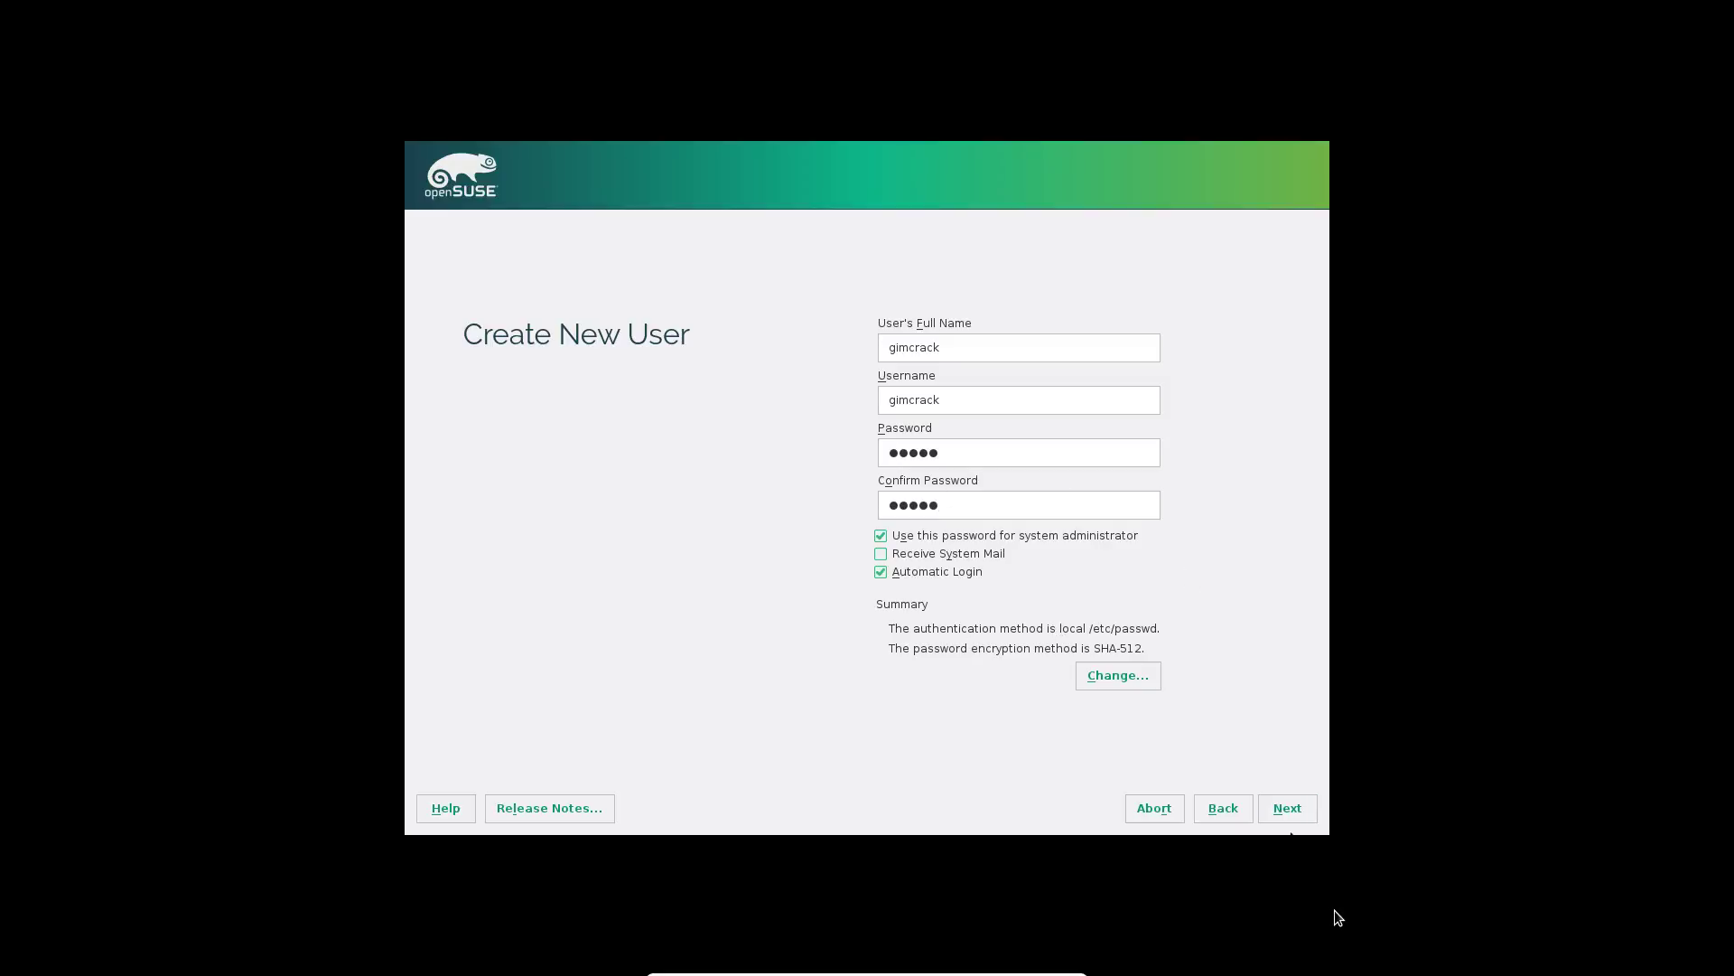
pyautogui.click(1303, 810)
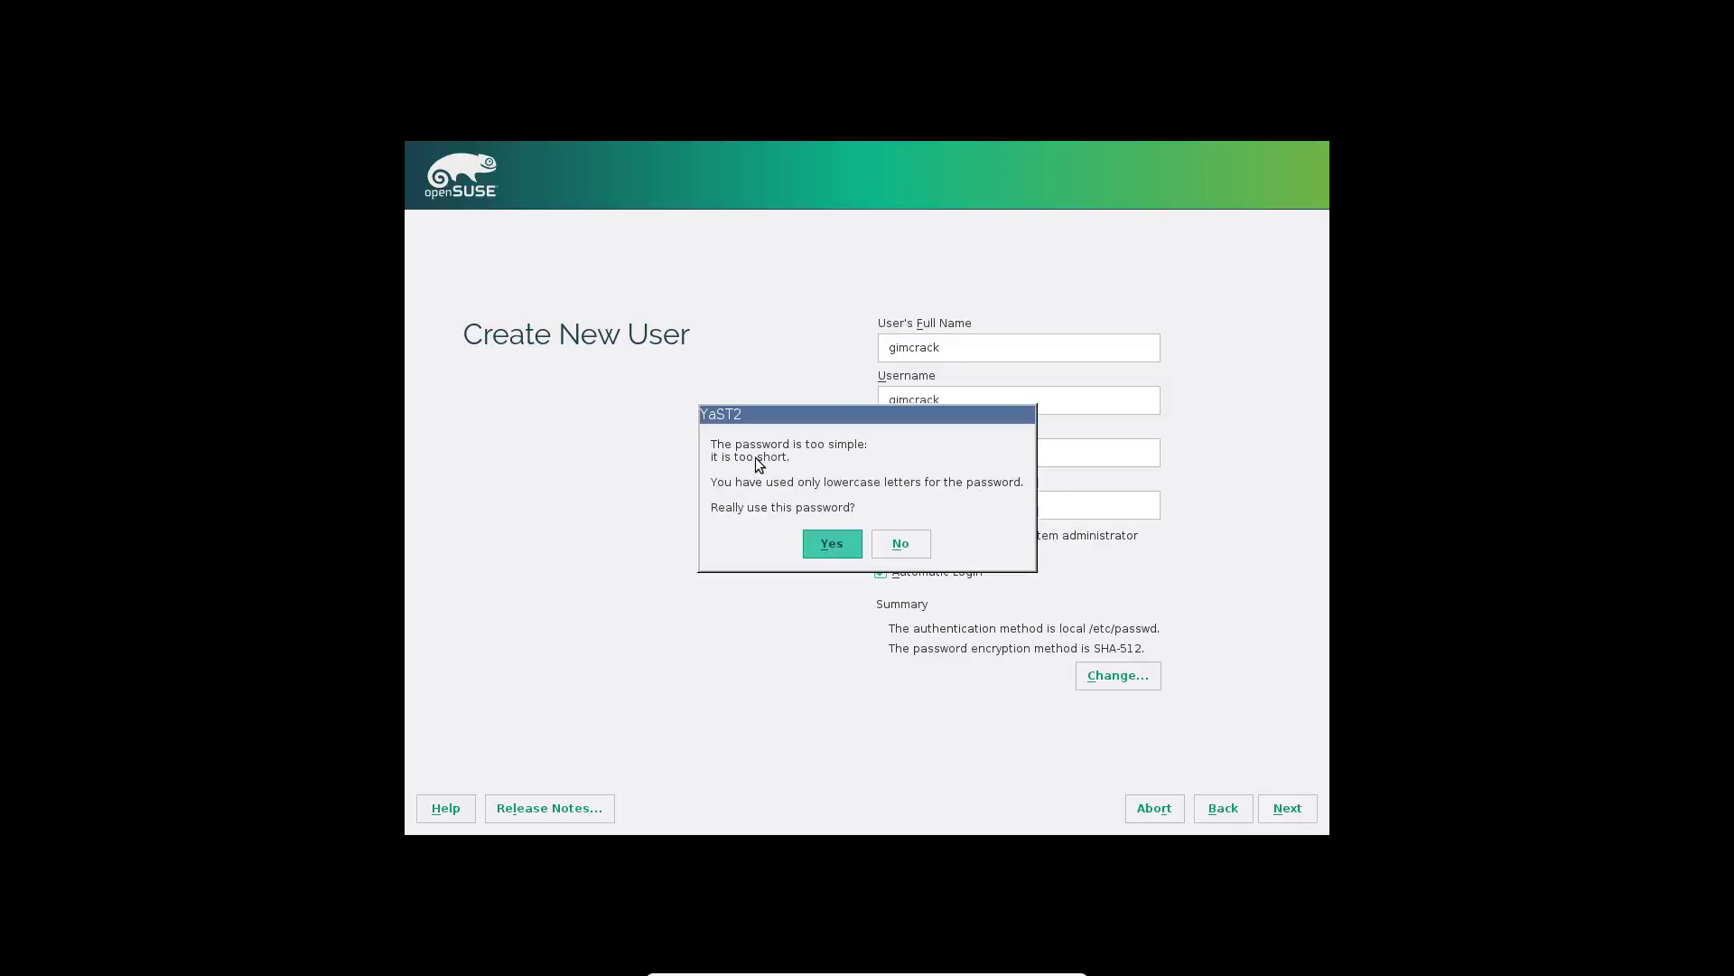
pyautogui.click(838, 542)
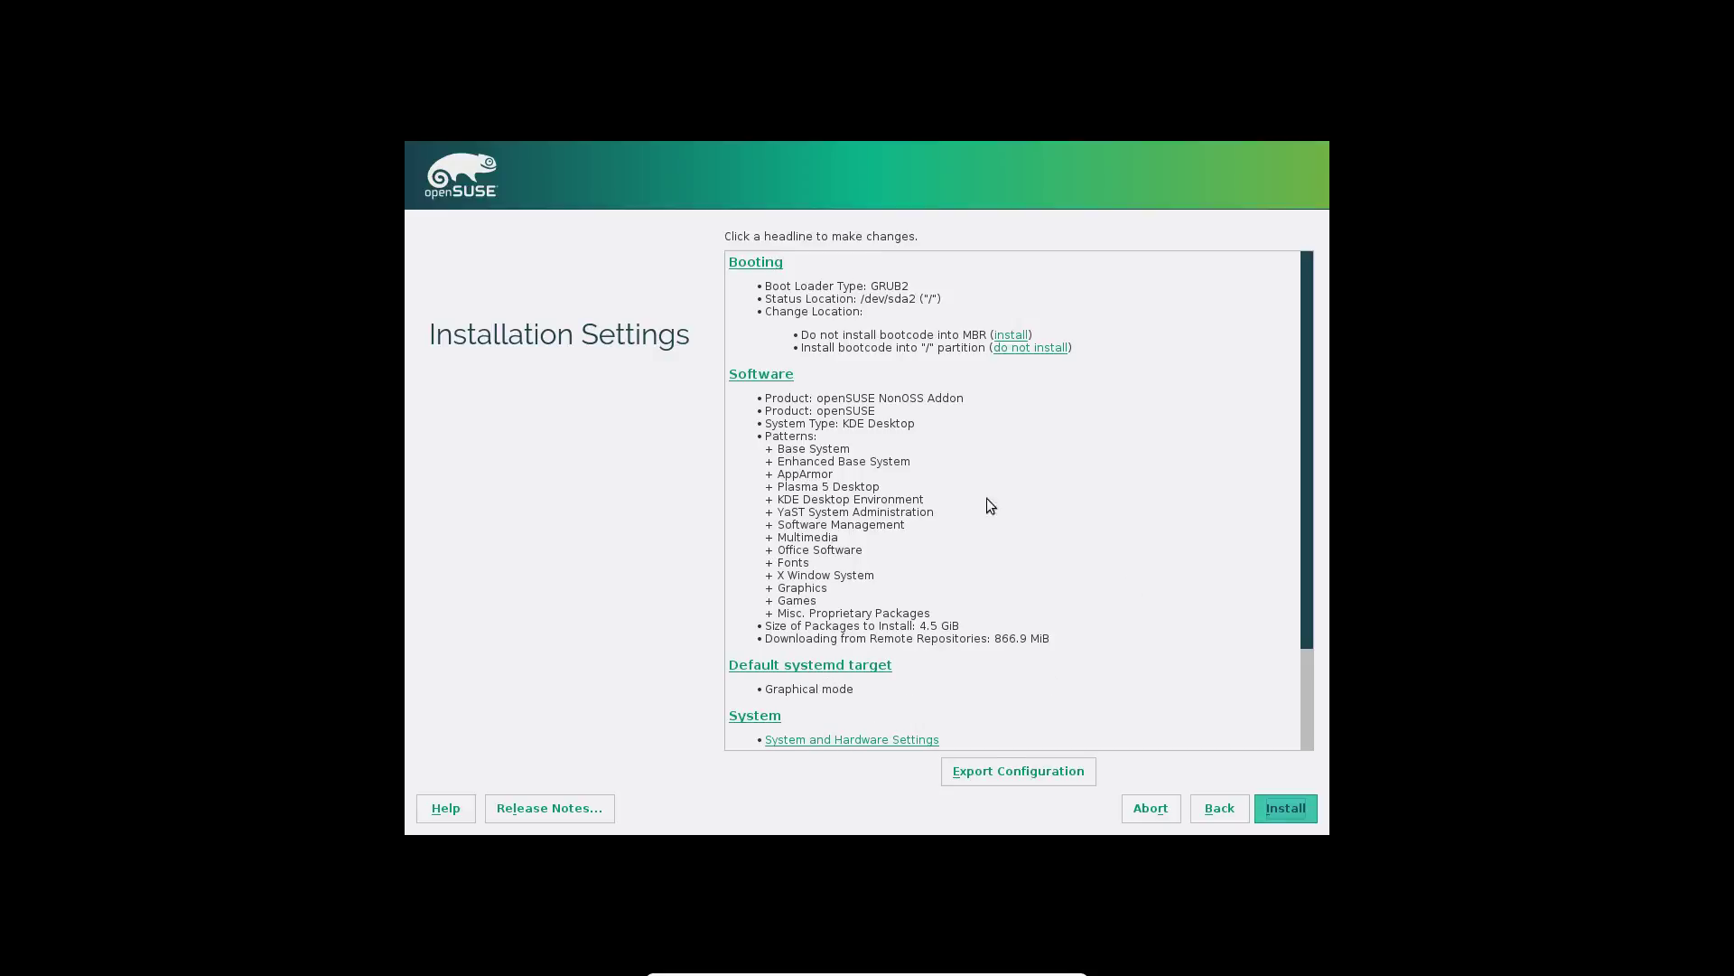
# Step: Review the installation settings summary and start the openSUSE installation, confirming the partition changes
pyautogui.scroll(-4, 1130, 468)
pyautogui.scroll(4, 1160, 488)
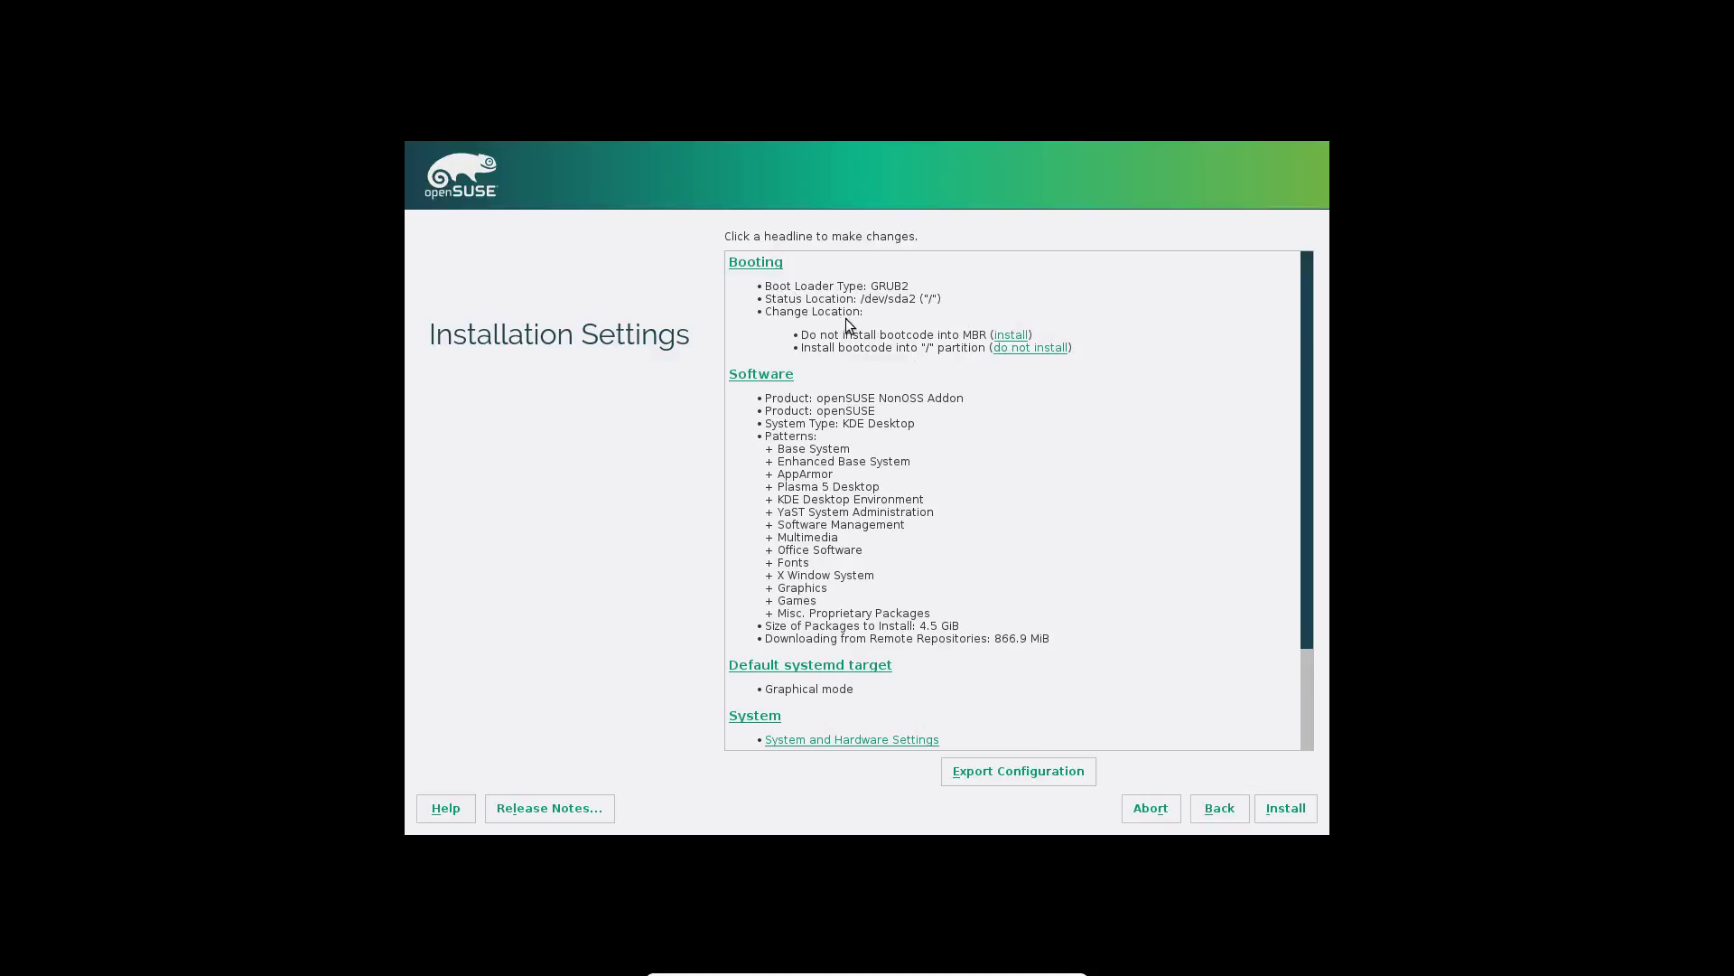
pyautogui.scroll(-3, 983, 589)
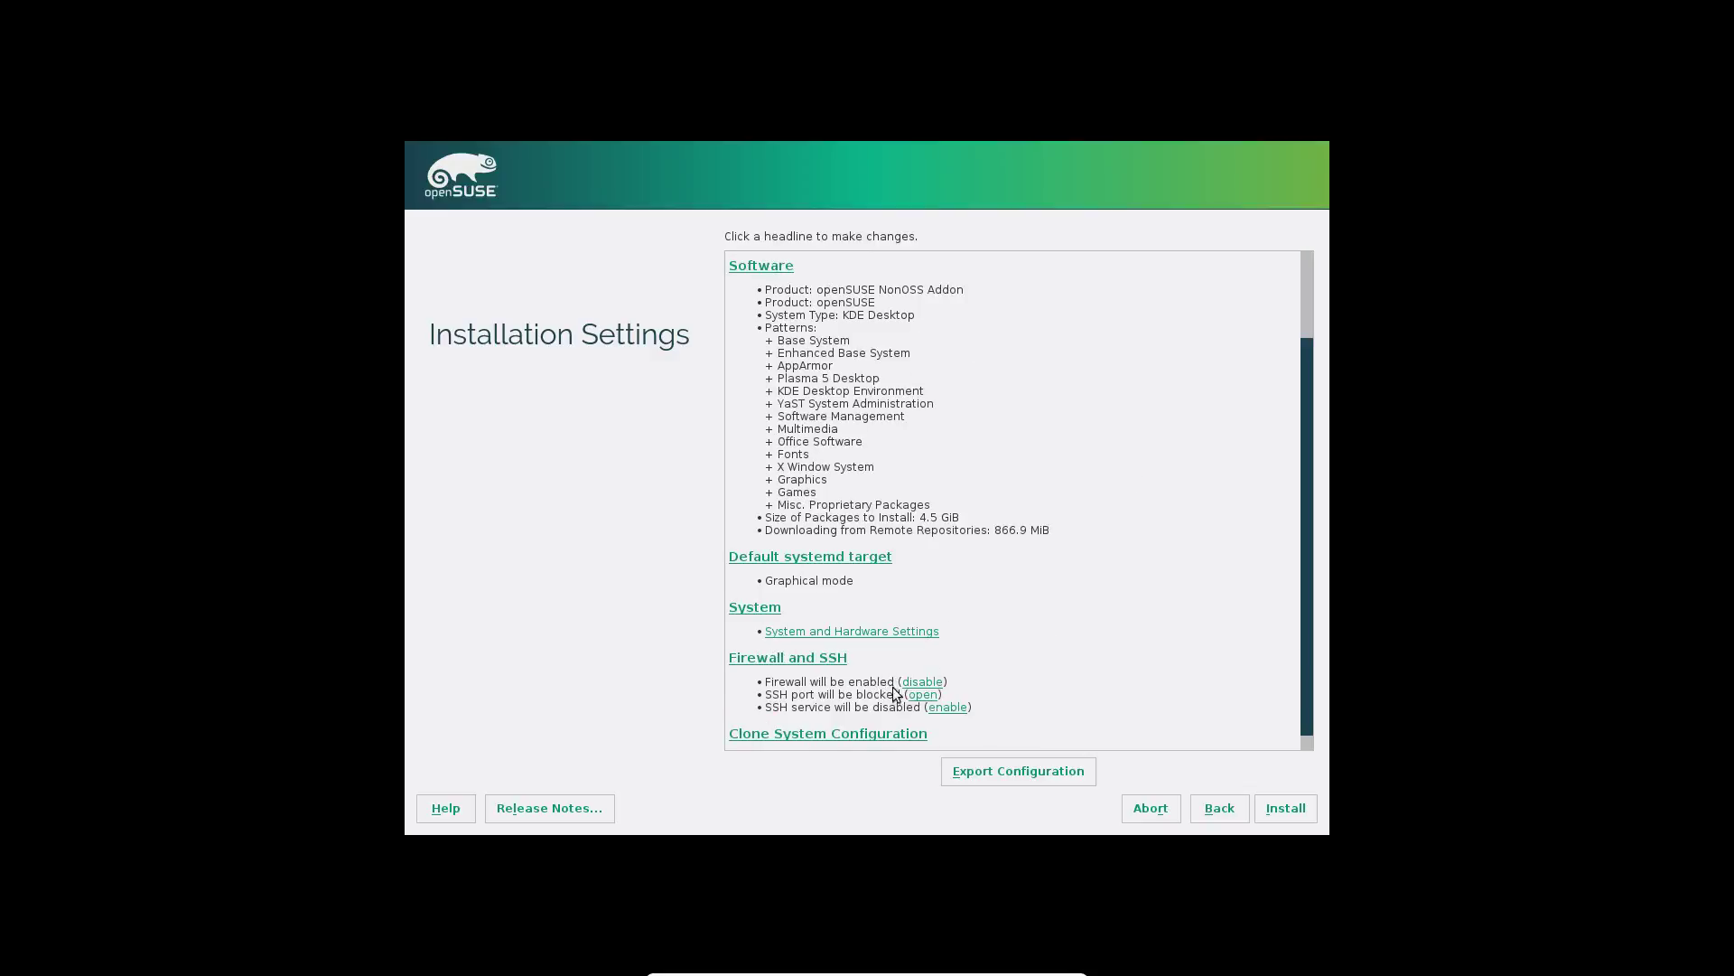
pyautogui.click(1290, 812)
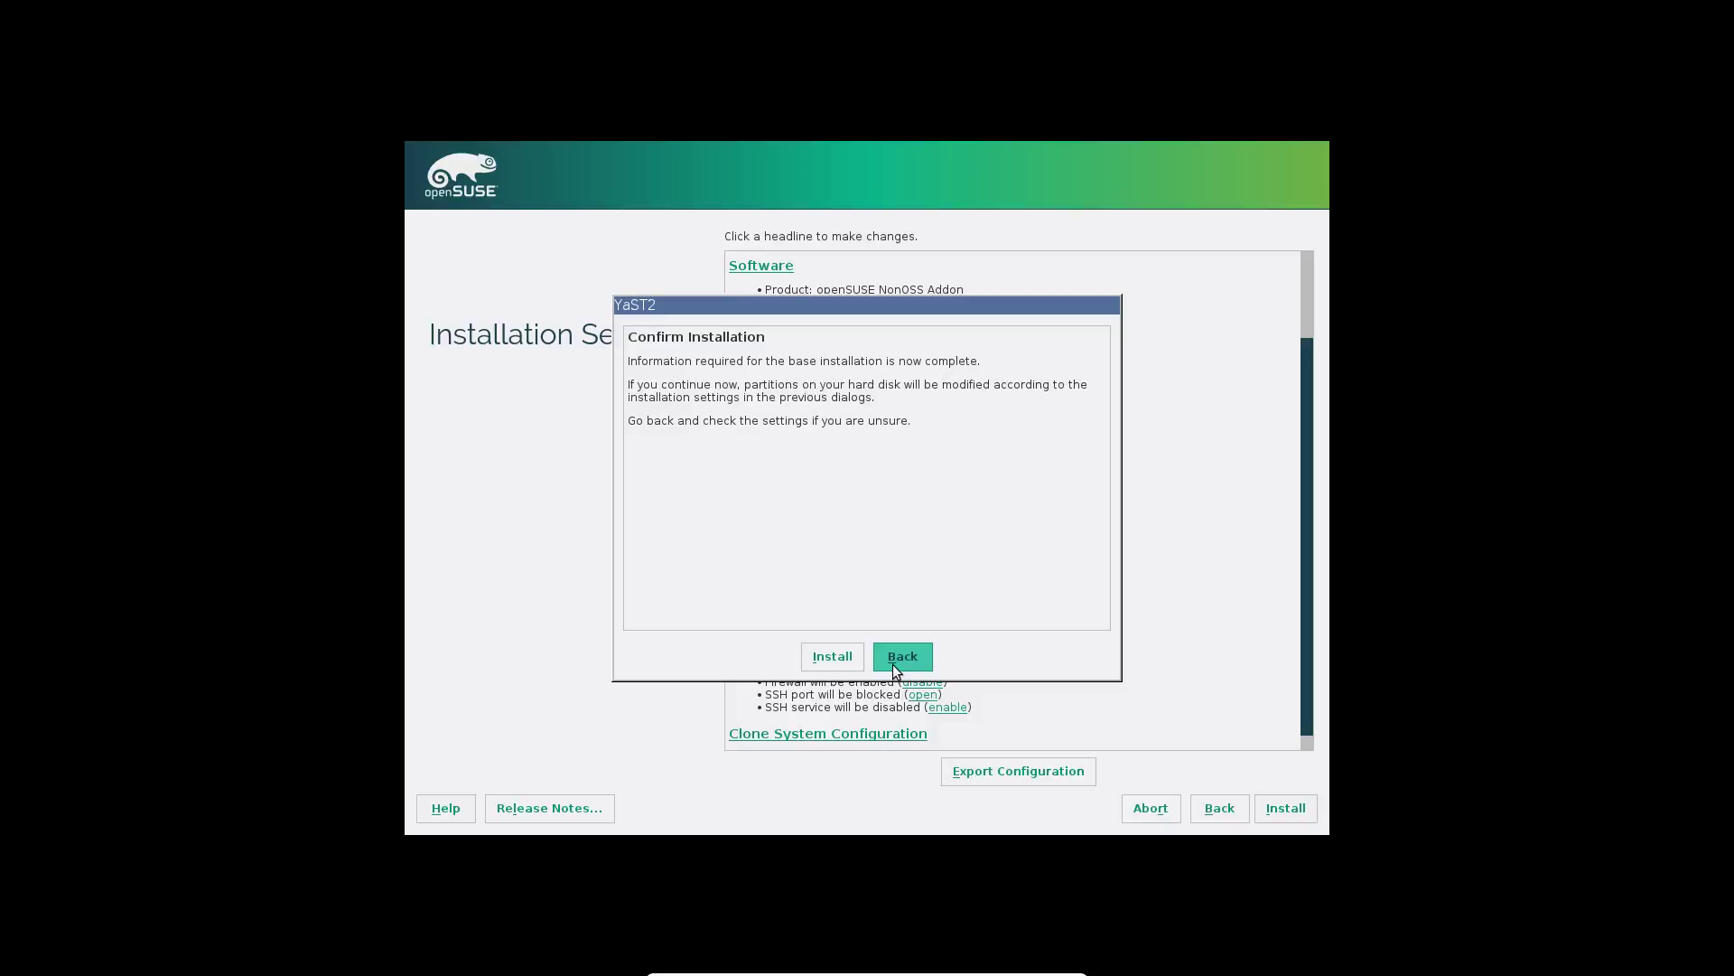
pyautogui.click(827, 657)
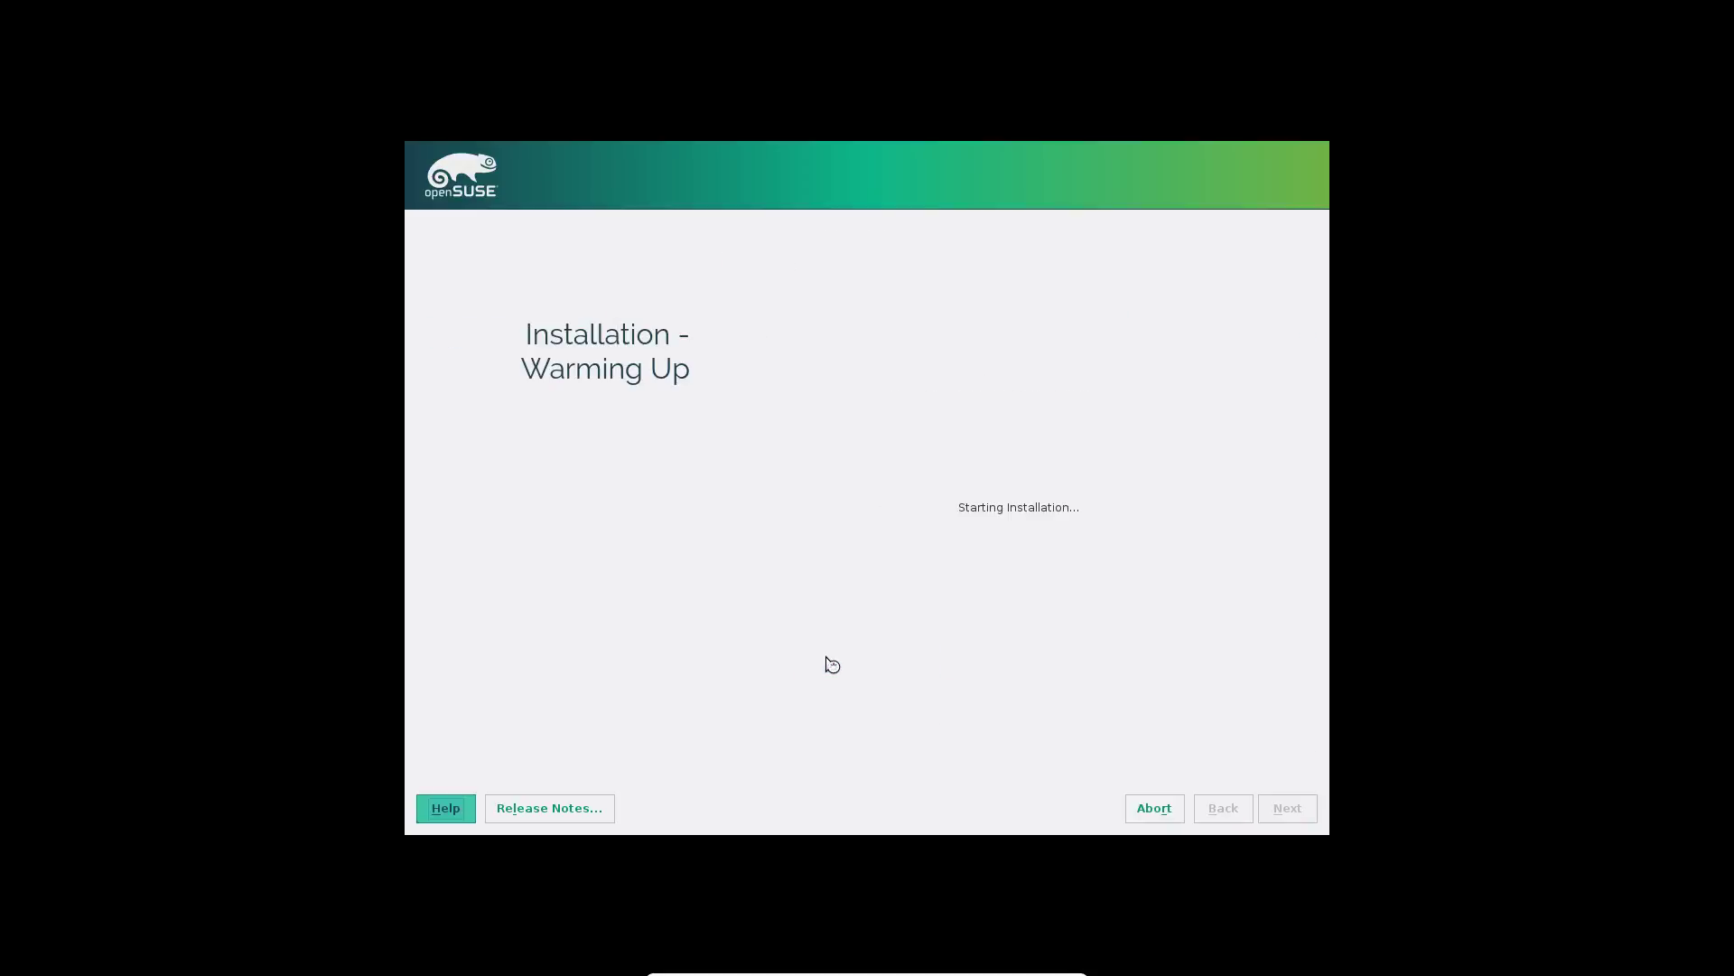